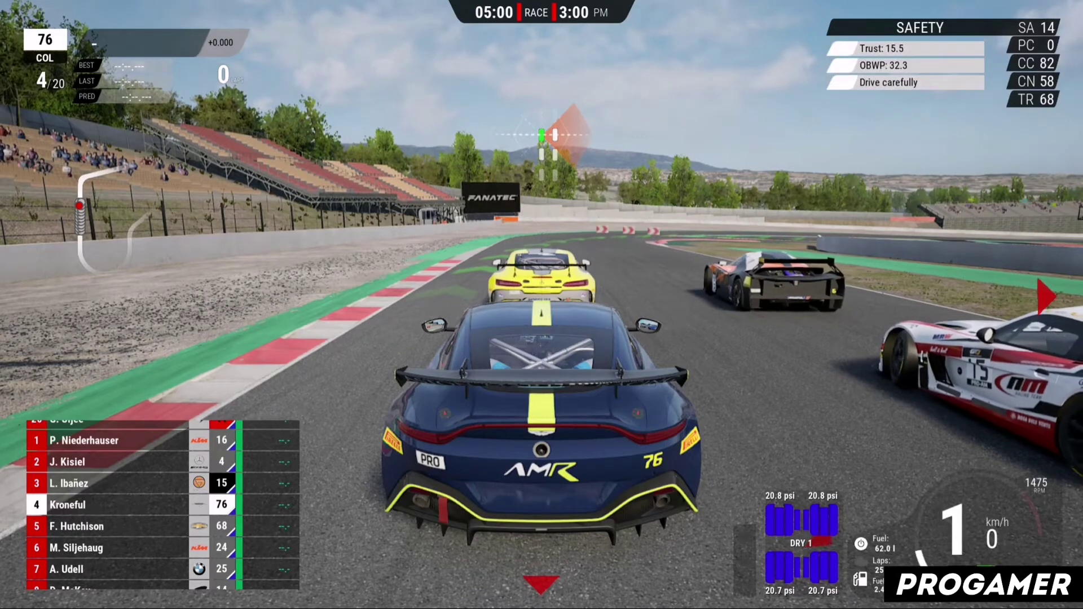
# Step: Pull the blue race car away, shift into second gear and steer into the first left turn
pyautogui.press('Up')
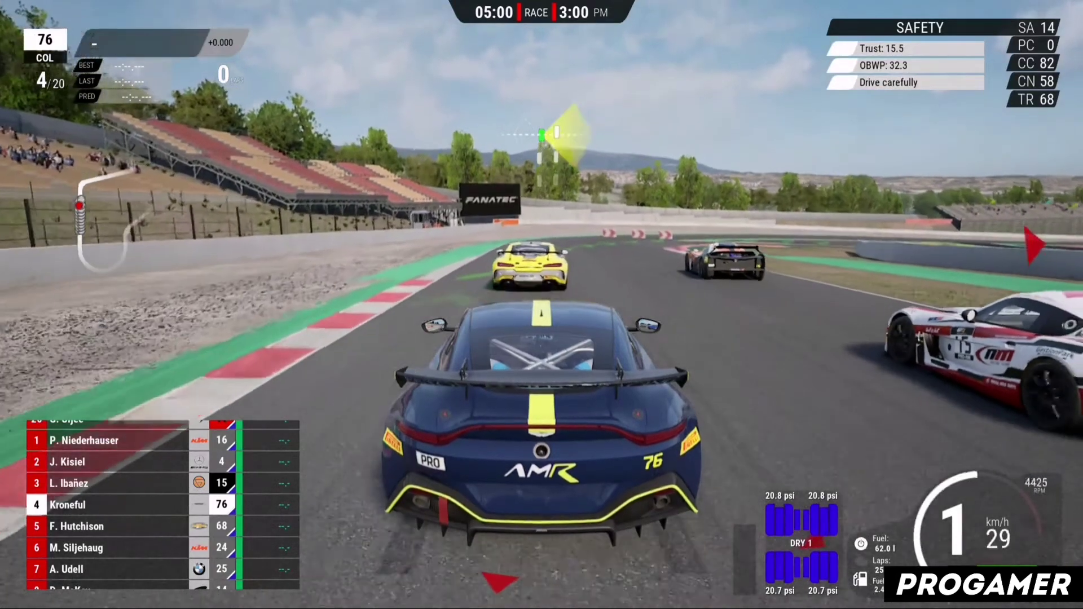
pyautogui.press('a')
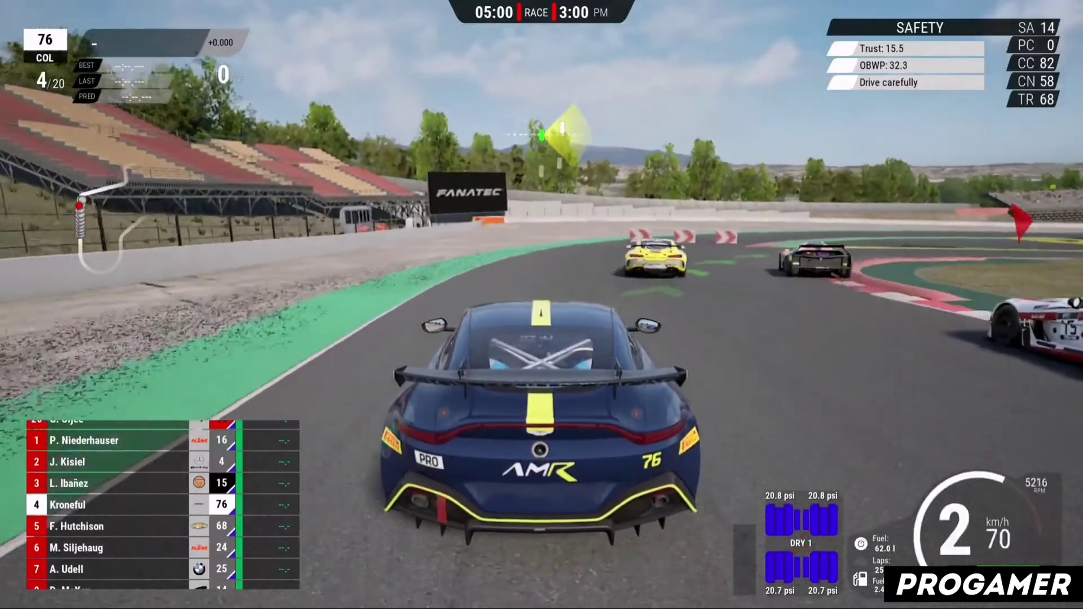
pyautogui.press('Down')
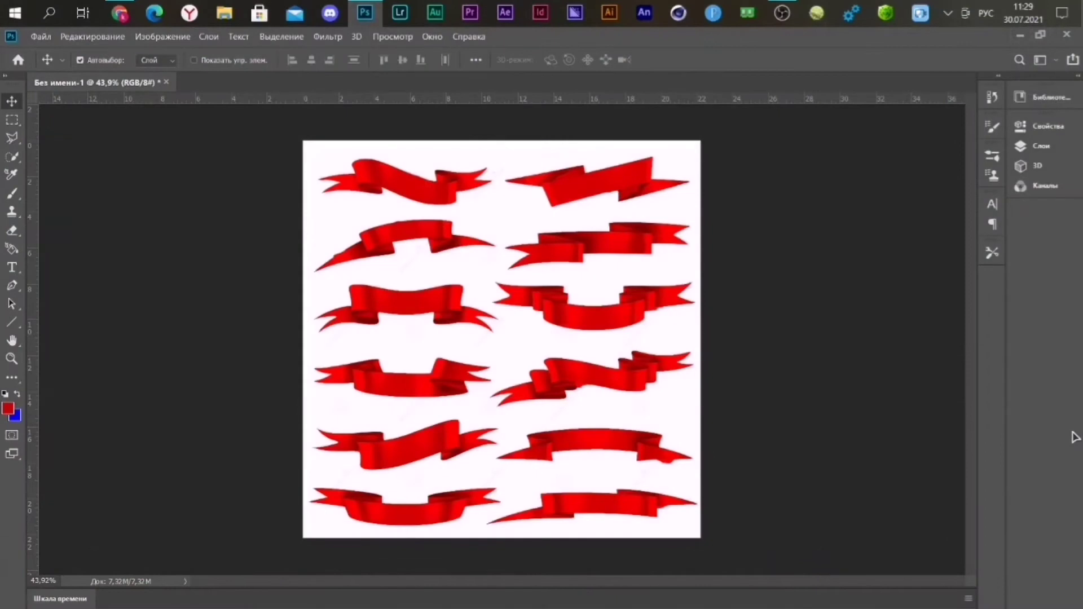
# Step: Unlock the Фон ribbon layer and type the black bold word 'подпишись' over the middle ribbons
pyautogui.click(11, 268)
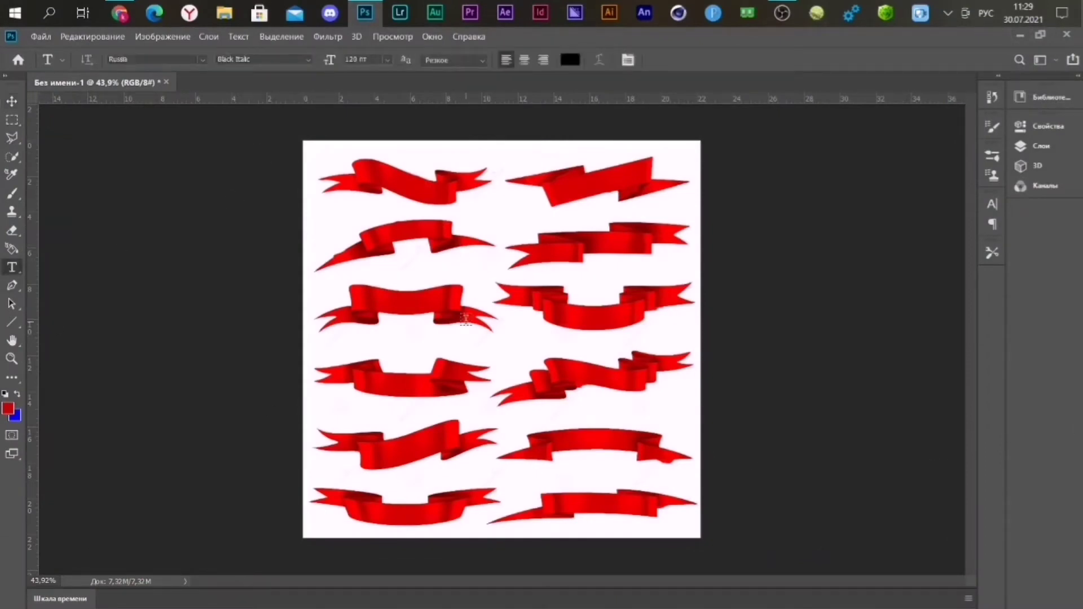
pyautogui.click(1055, 152)
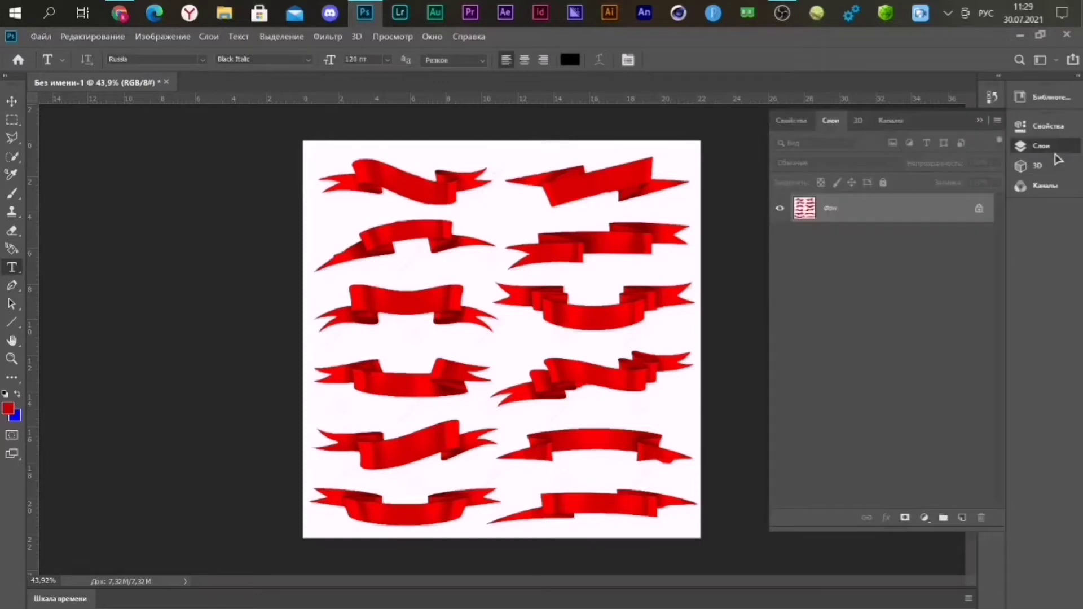
pyautogui.click(980, 209)
pyautogui.click(1041, 152)
pyautogui.click(442, 310)
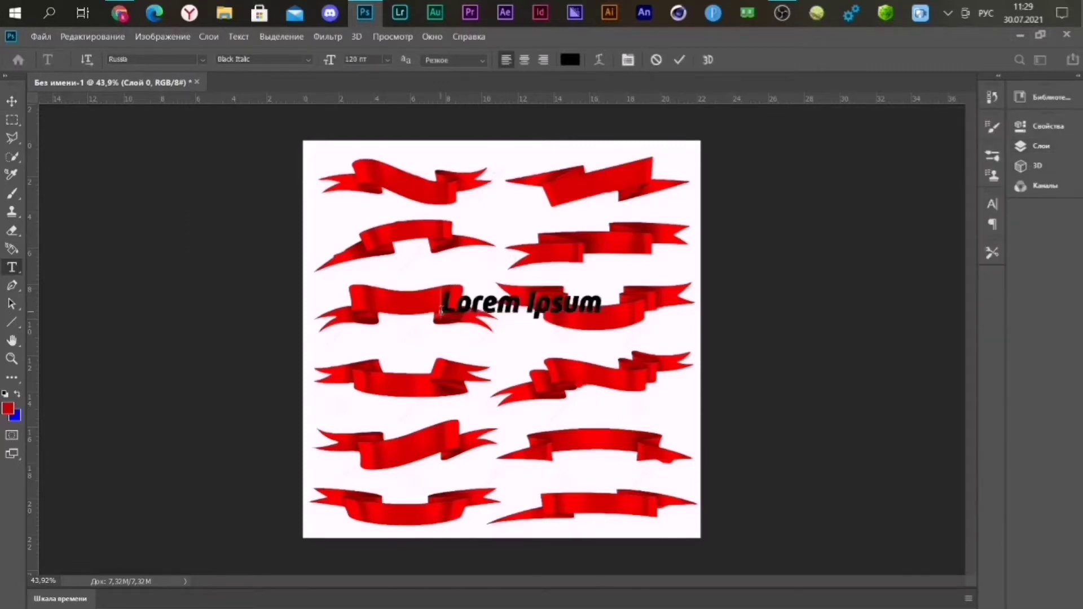
pyautogui.write('подпишись')
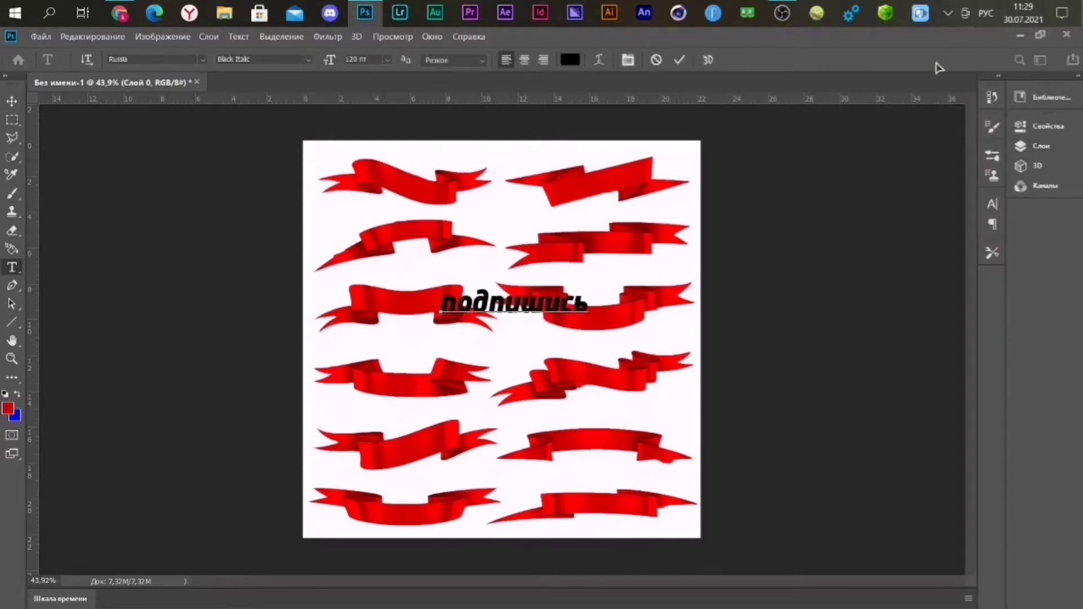
pyautogui.click(681, 60)
# Step: Move the word up and scale it down onto the top-left ribbon
pyautogui.press('v')
pyautogui.scroll(3, 450, 341)
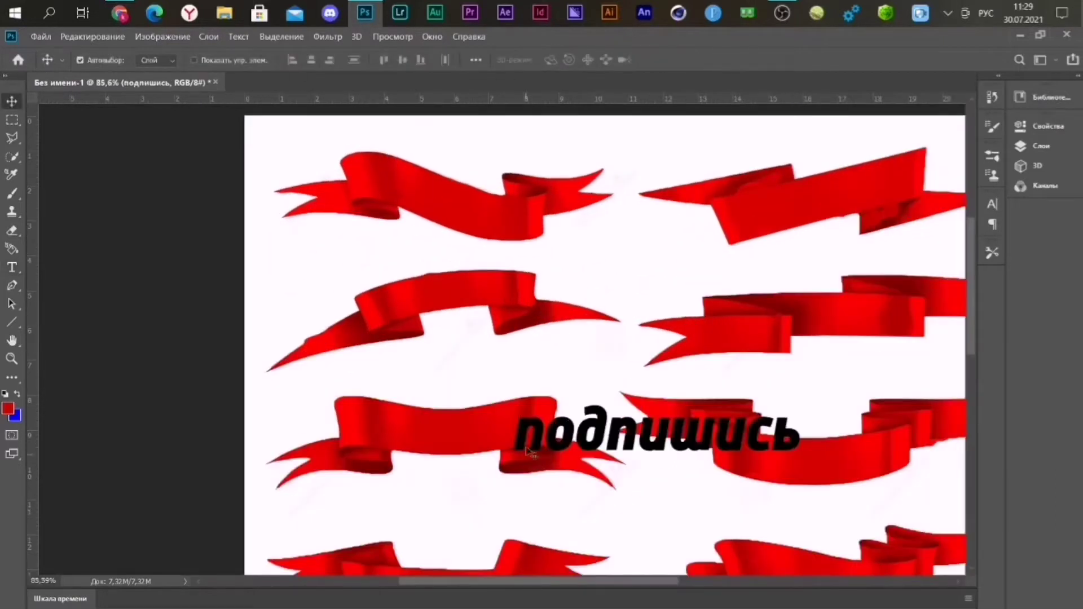
pyautogui.moveTo(451, 341); pyautogui.dragTo(385, 234)
pyautogui.scroll(2, 572, 109)
pyautogui.scroll(2, 573, 108)
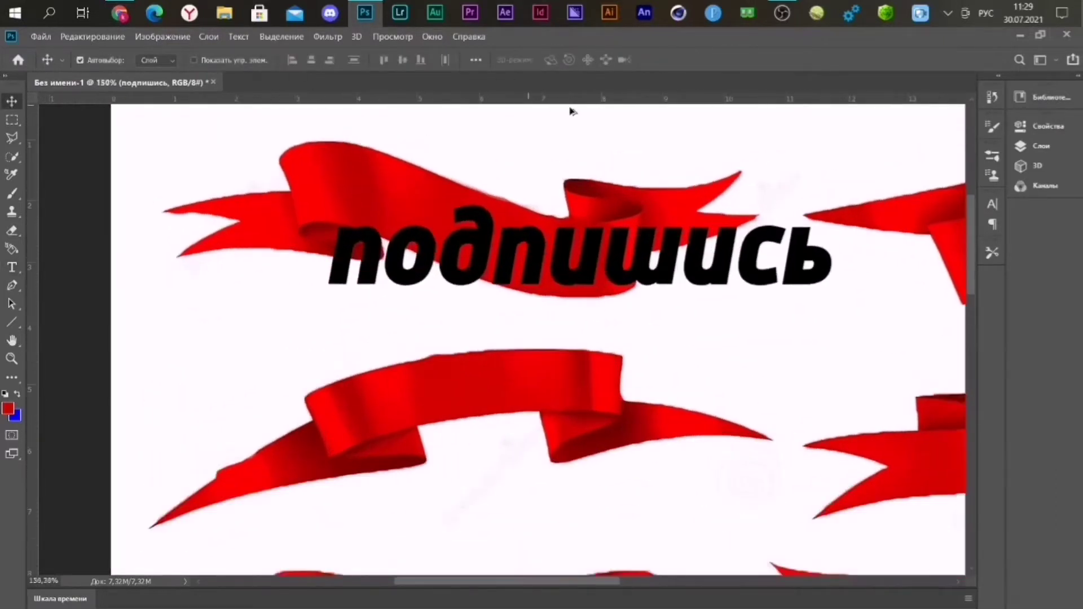
pyautogui.moveTo(557, 160); pyautogui.dragTo(563, 187)
pyautogui.hotkey('ctrl', 't')
pyautogui.moveTo(663, 302); pyautogui.dragTo(590, 284)
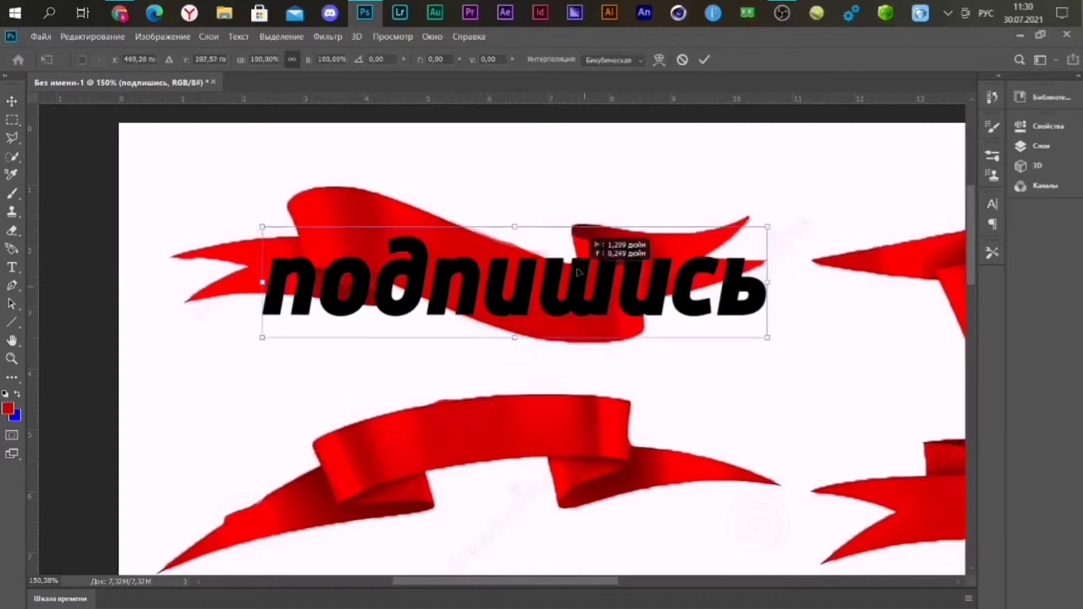
pyautogui.moveTo(768, 231); pyautogui.dragTo(680, 246)
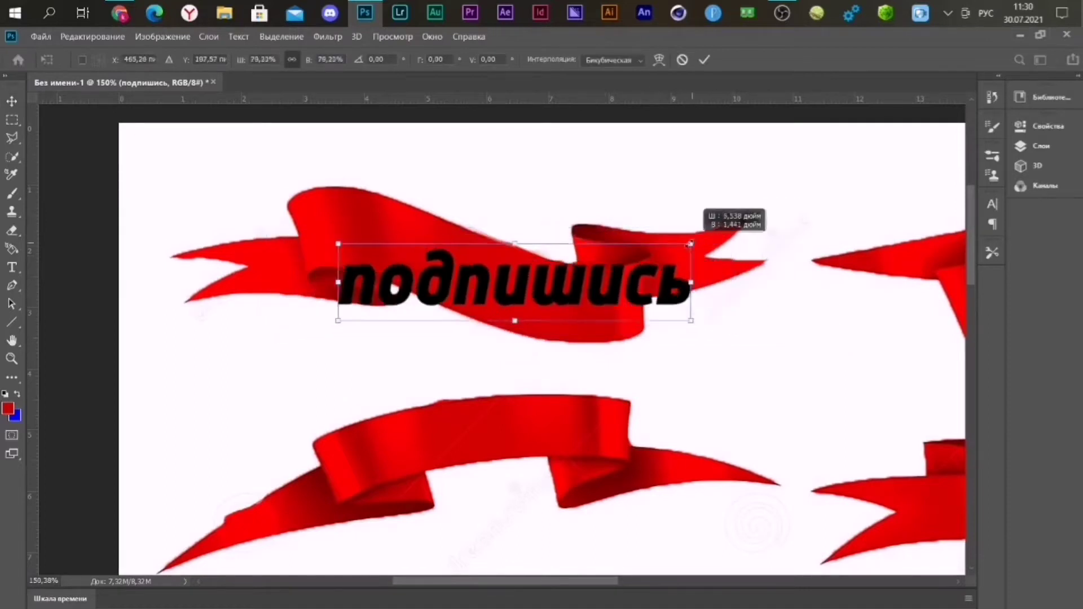
# Step: Warp the word with the Подъем preset at bend -50
pyautogui.click(660, 61)
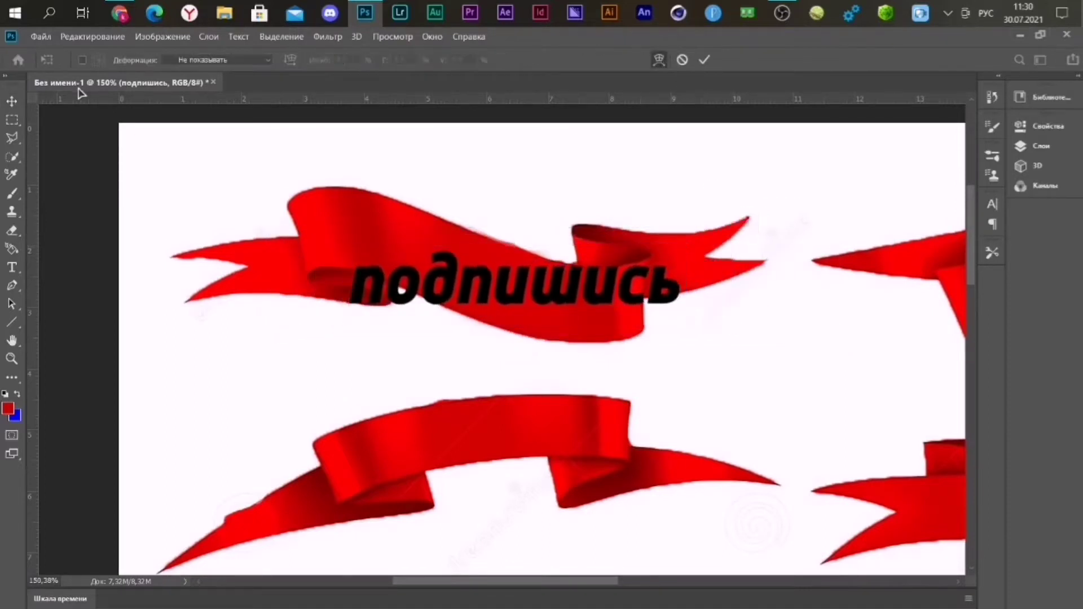
pyautogui.click(231, 60)
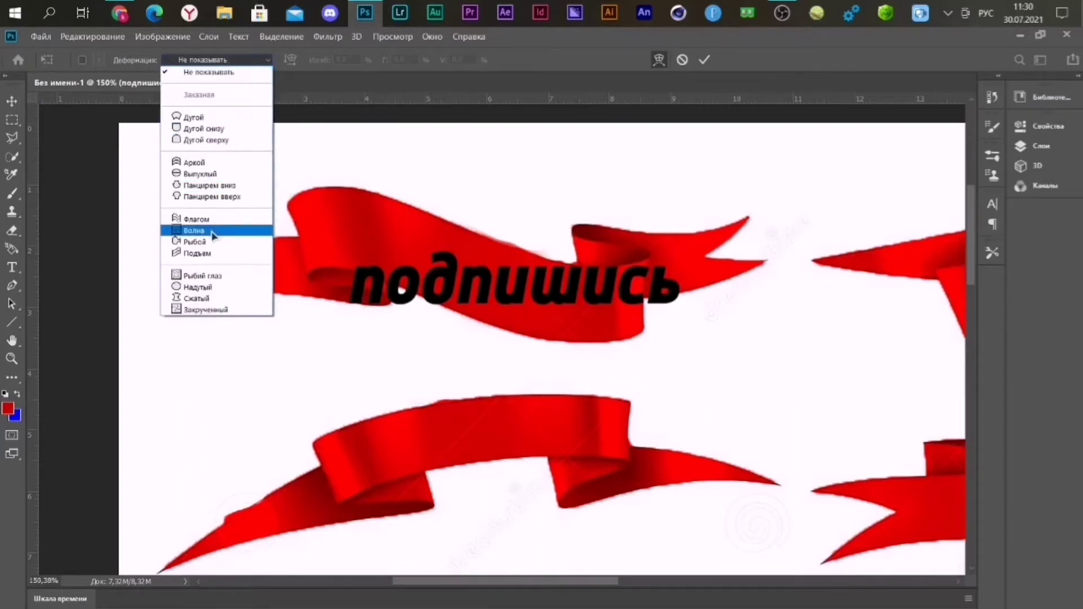
pyautogui.click(209, 254)
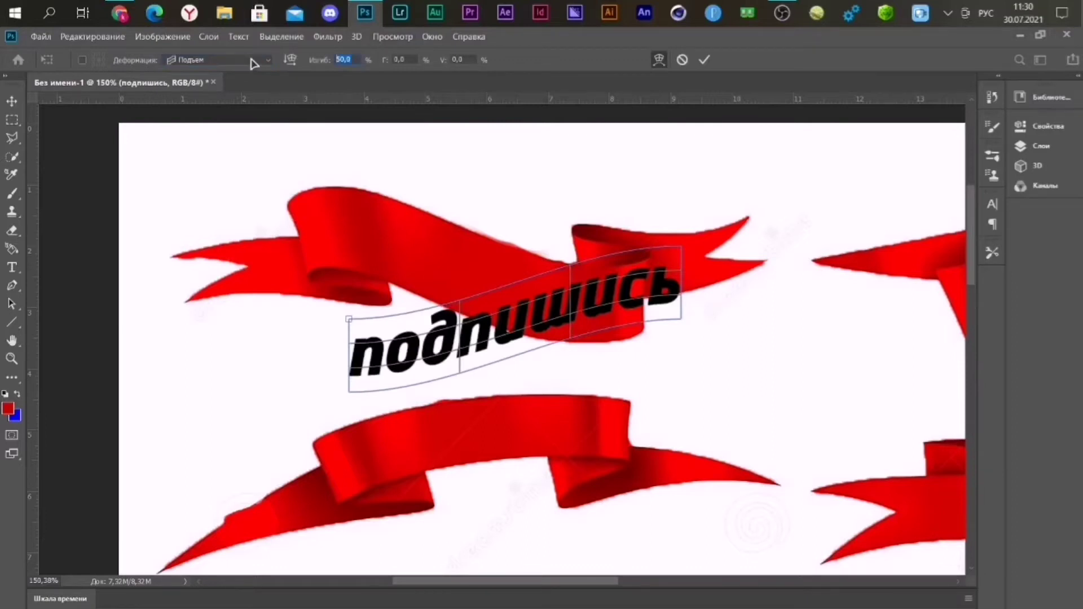
pyautogui.write('-50')
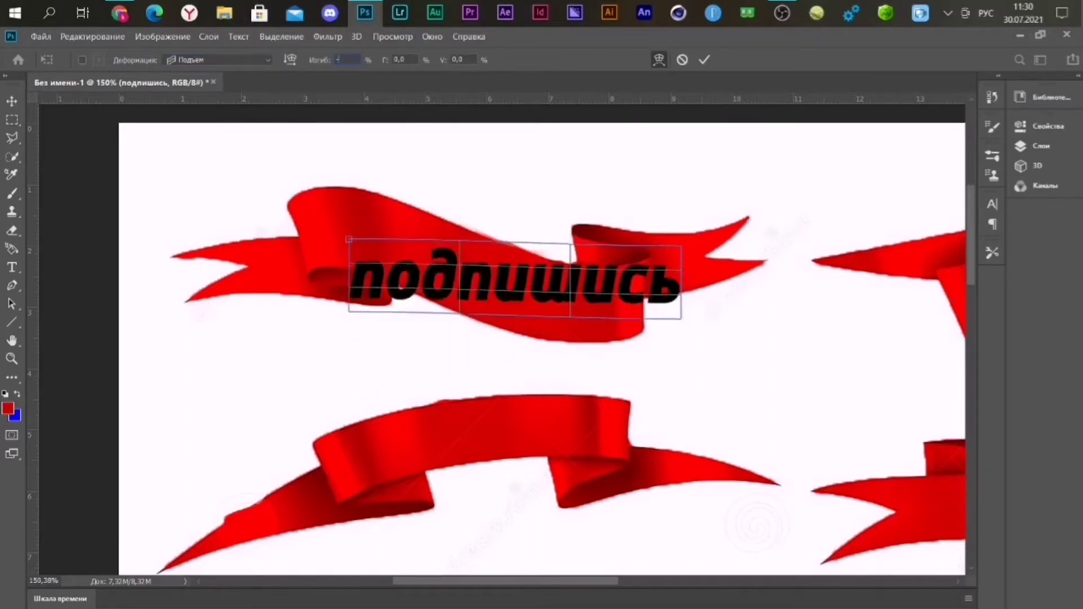
pyautogui.click(704, 59)
# Step: Nudge the warped word left and down and rotate it slightly to match the ribbon
pyautogui.press('v')
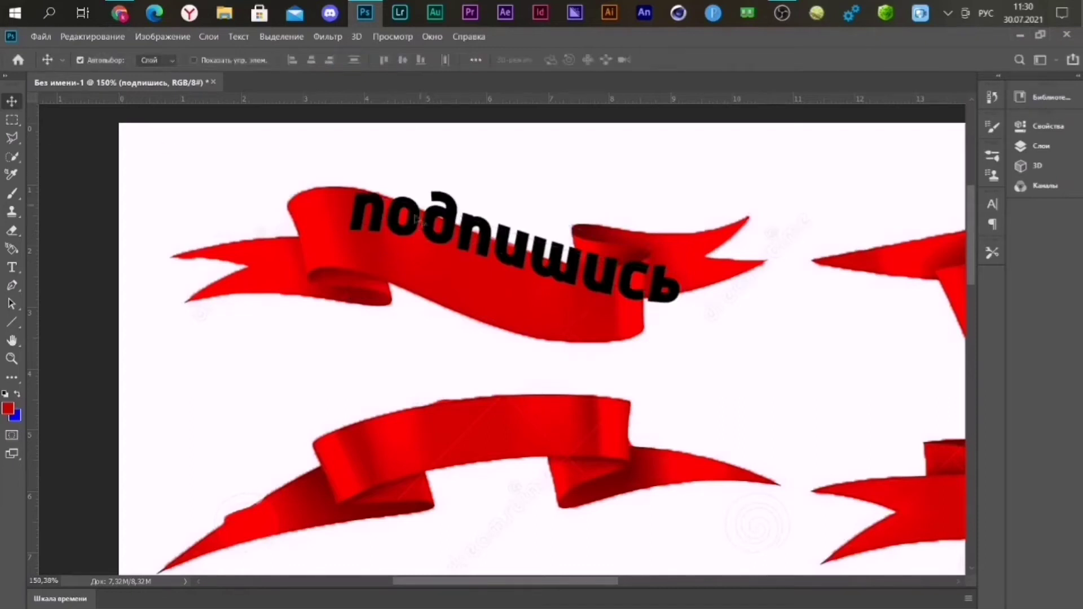
pyautogui.moveTo(410, 234); pyautogui.dragTo(371, 248)
pyautogui.scroll(3, 515, 256)
pyautogui.hotkey('ctrl', 't')
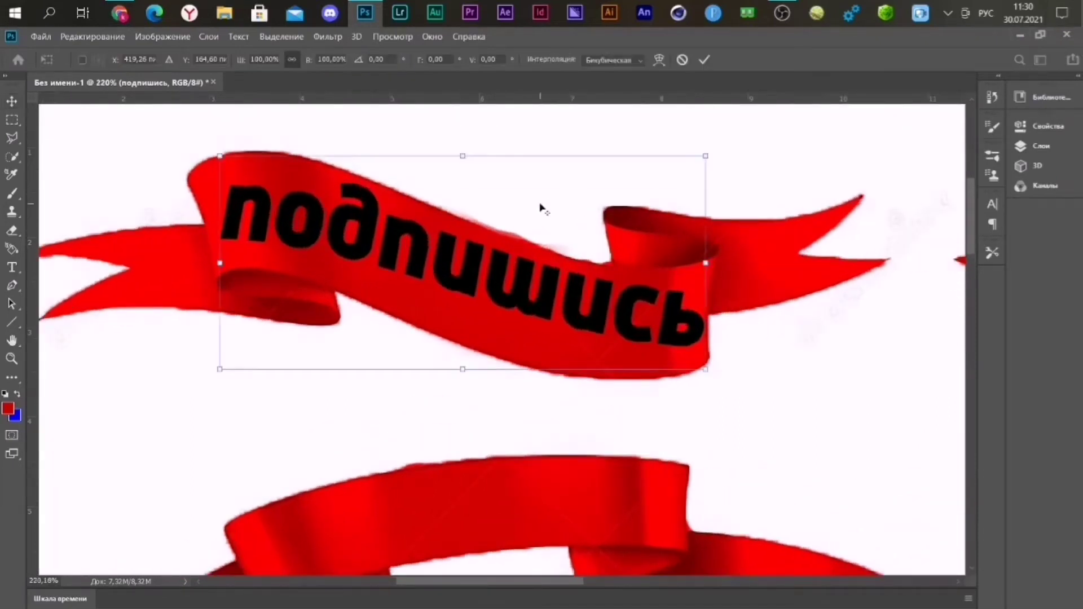
pyautogui.scroll(2, 522, 203)
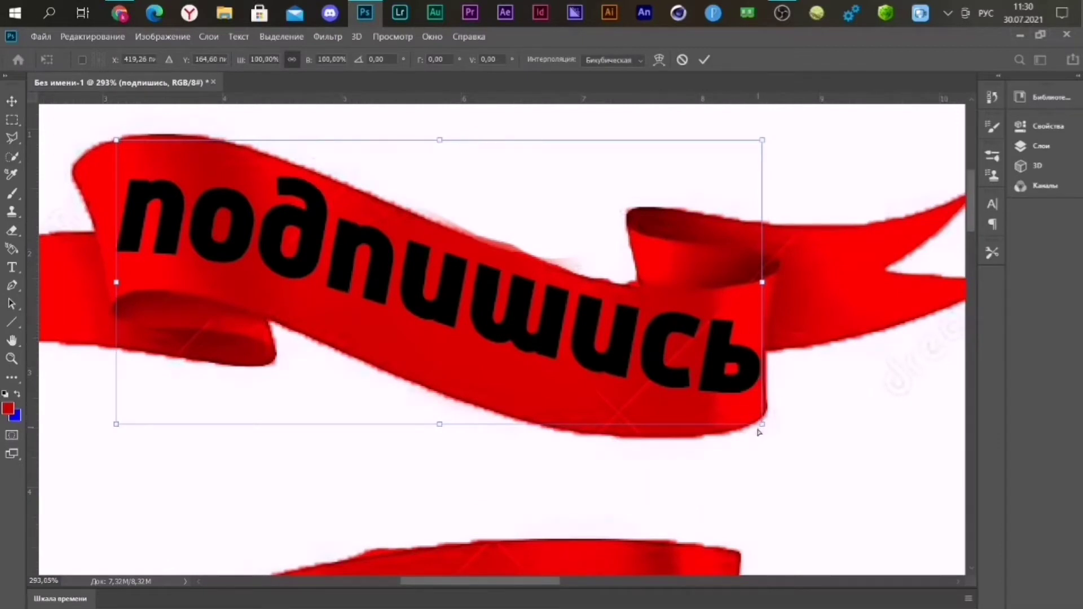
pyautogui.moveTo(766, 289); pyautogui.dragTo(756, 301)
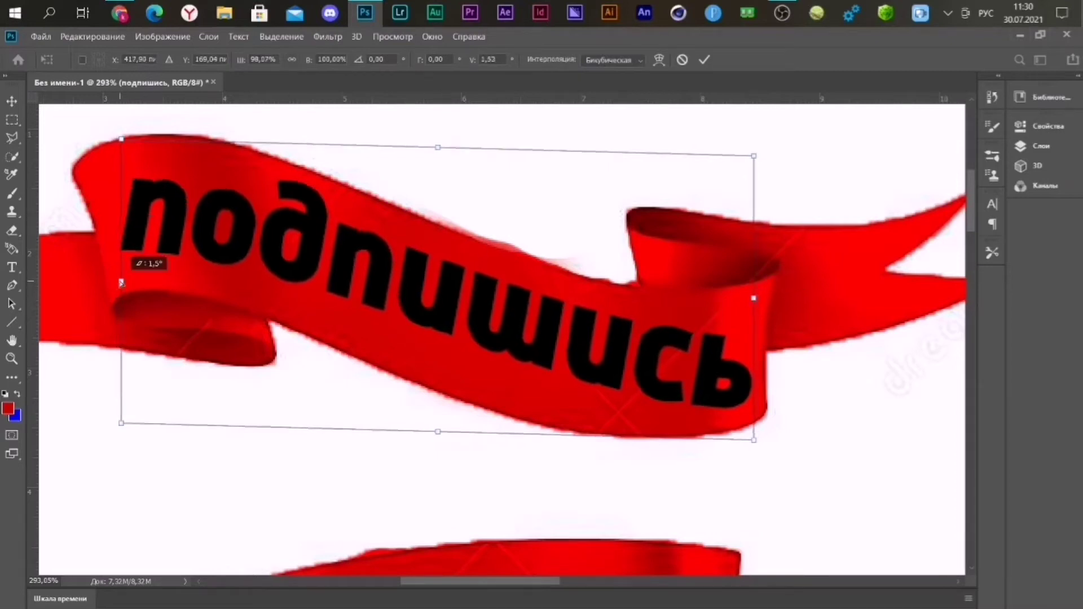
# Step: Skew the word's corners so its edges follow the top-left ribbon
pyautogui.moveTo(116, 284); pyautogui.dragTo(120, 277)
pyautogui.moveTo(120, 135); pyautogui.dragTo(132, 146)
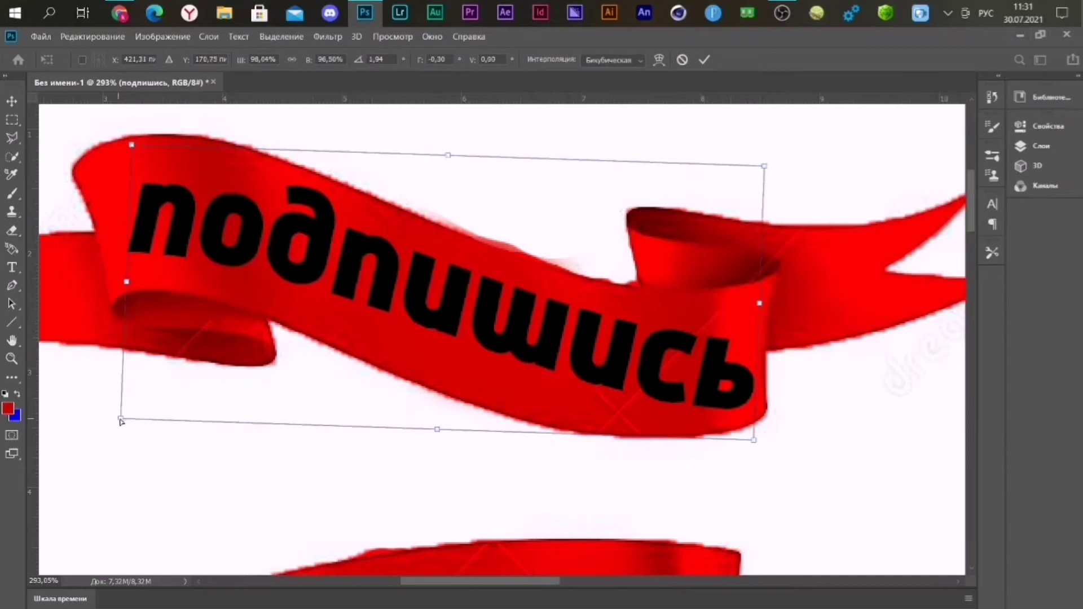
pyautogui.moveTo(120, 420); pyautogui.dragTo(114, 409)
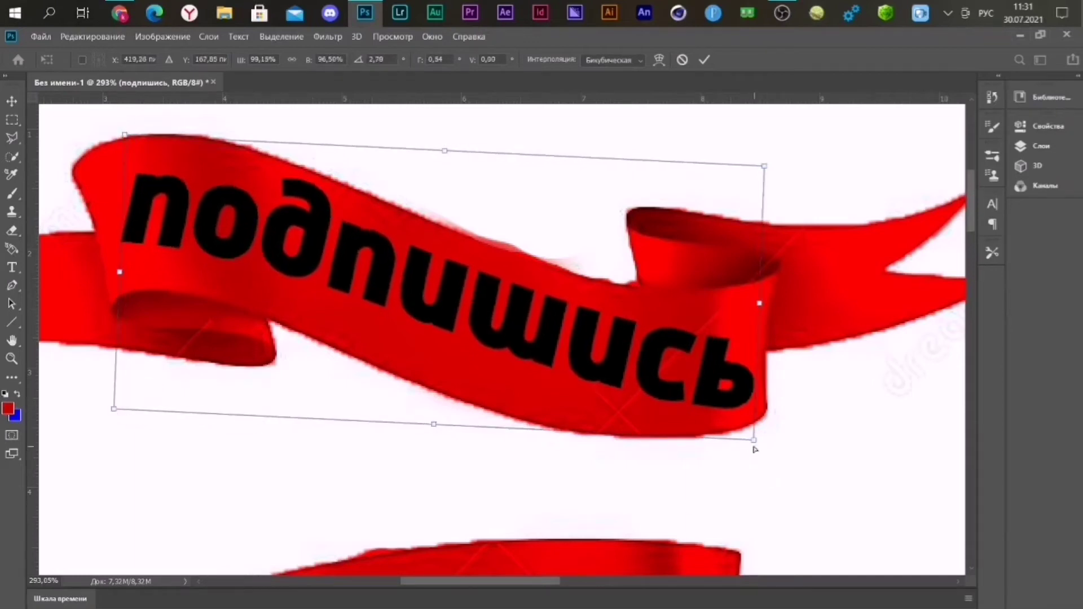
pyautogui.moveTo(754, 447); pyautogui.dragTo(752, 444)
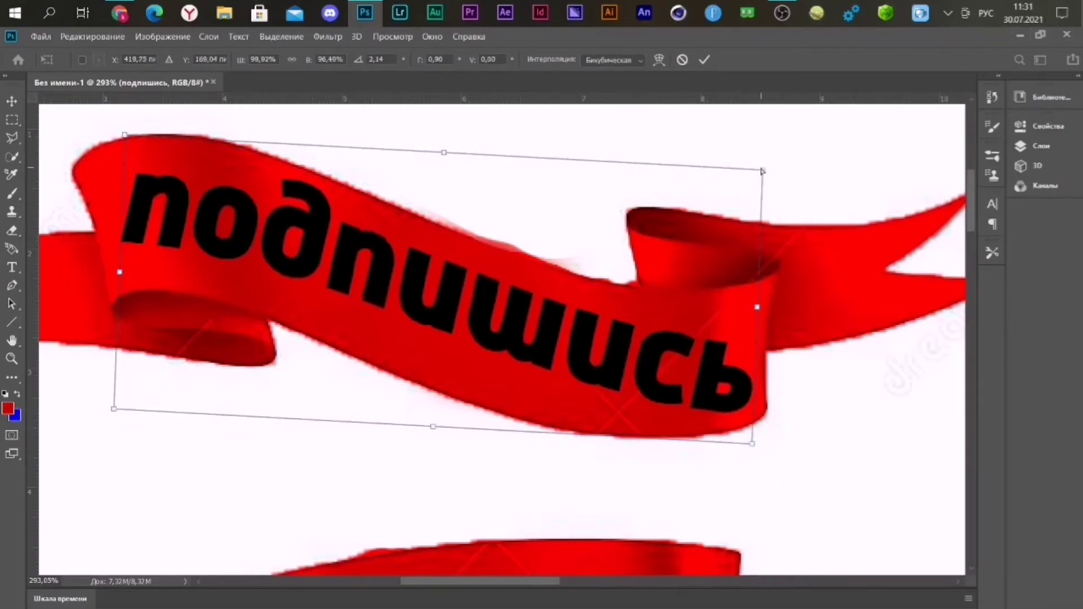
pyautogui.moveTo(762, 171); pyautogui.dragTo(752, 176)
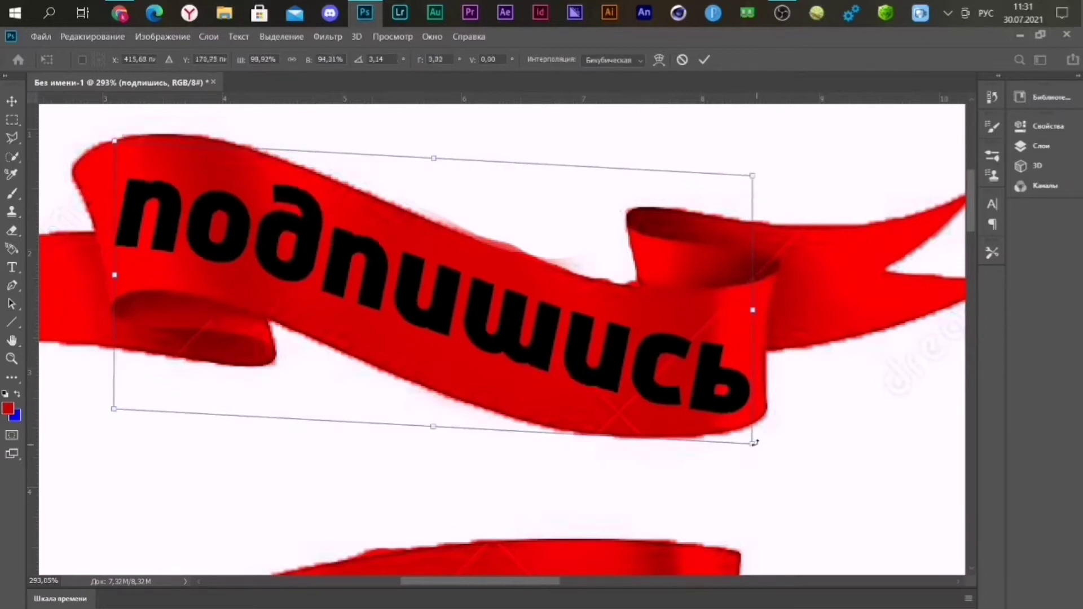
pyautogui.moveTo(755, 444); pyautogui.dragTo(747, 436)
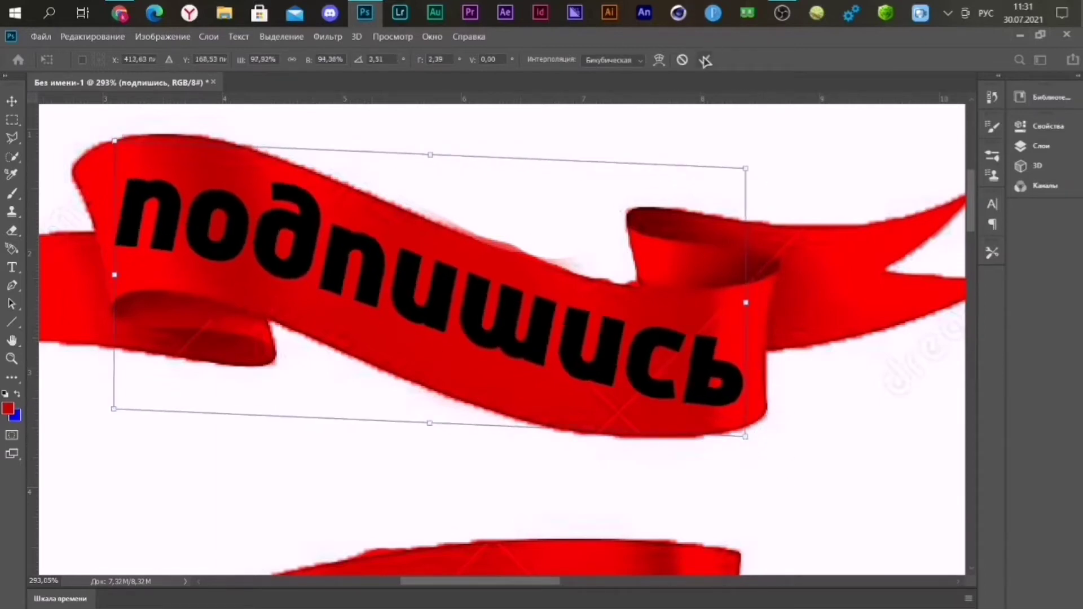
# Step: Bend the word along the ribbon's curve with a warp and commit the transform
pyautogui.click(660, 59)
pyautogui.moveTo(122, 237); pyautogui.dragTo(122, 254)
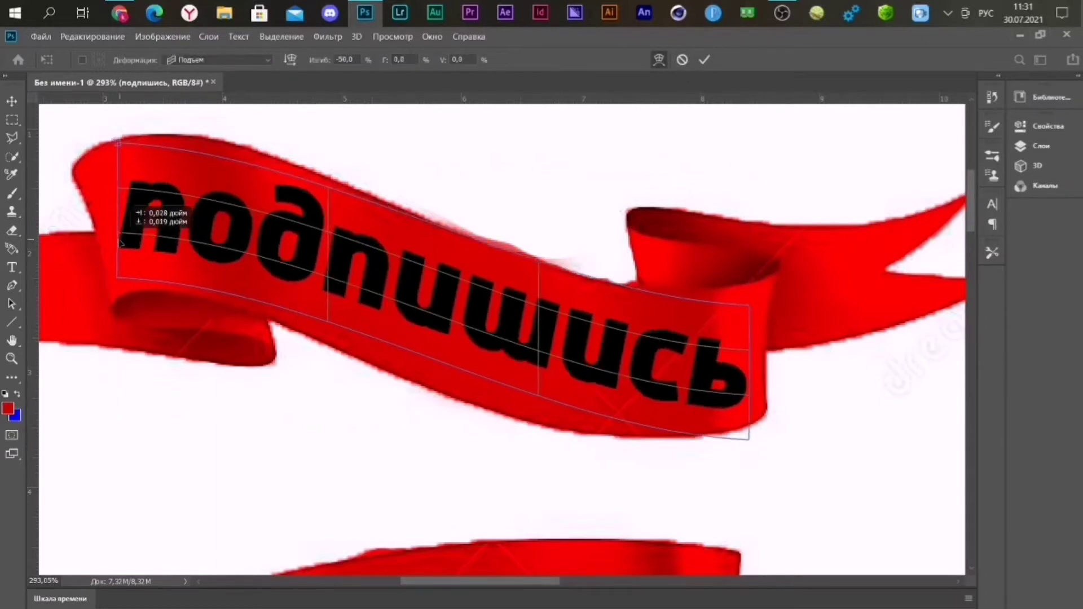
pyautogui.click(704, 59)
pyautogui.scroll(-3, 568, 271)
# Step: Type a new 'подпишись' text layer near the top-right ribbon and move it onto the sheet
pyautogui.scroll(-2, 568, 271)
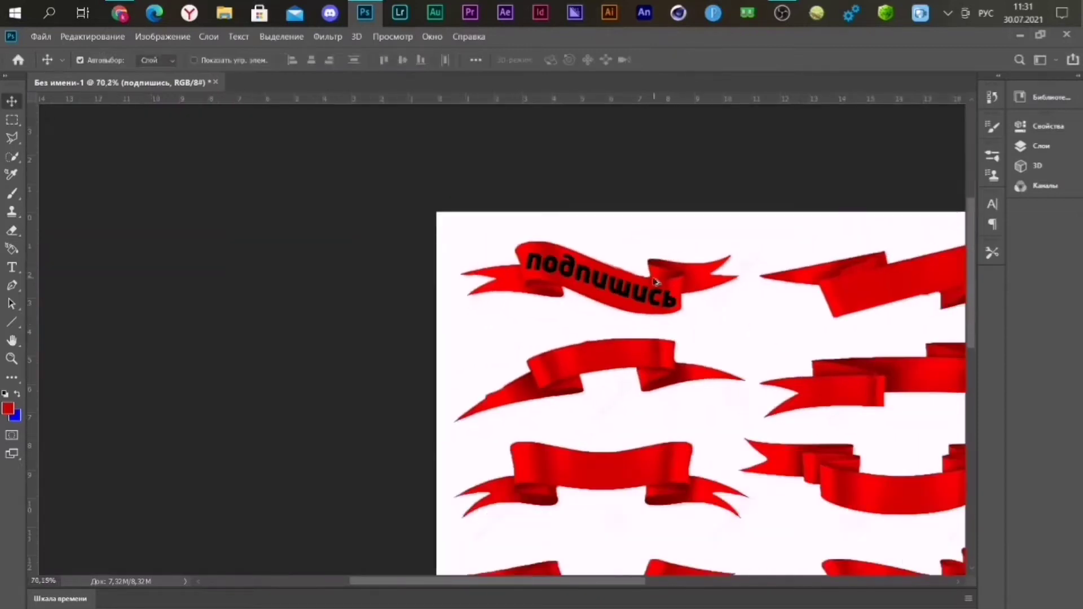
pyautogui.scroll(-1, 569, 271)
pyautogui.scroll(-1, 568, 272)
pyautogui.scroll(1, 646, 194)
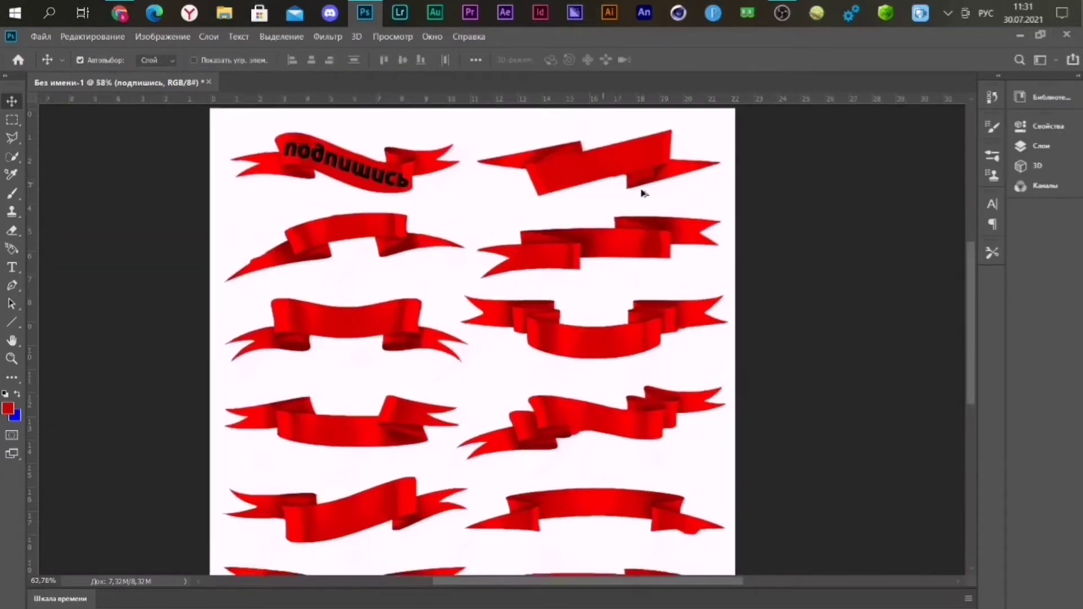
pyautogui.scroll(3, 644, 164)
pyautogui.scroll(2, 647, 162)
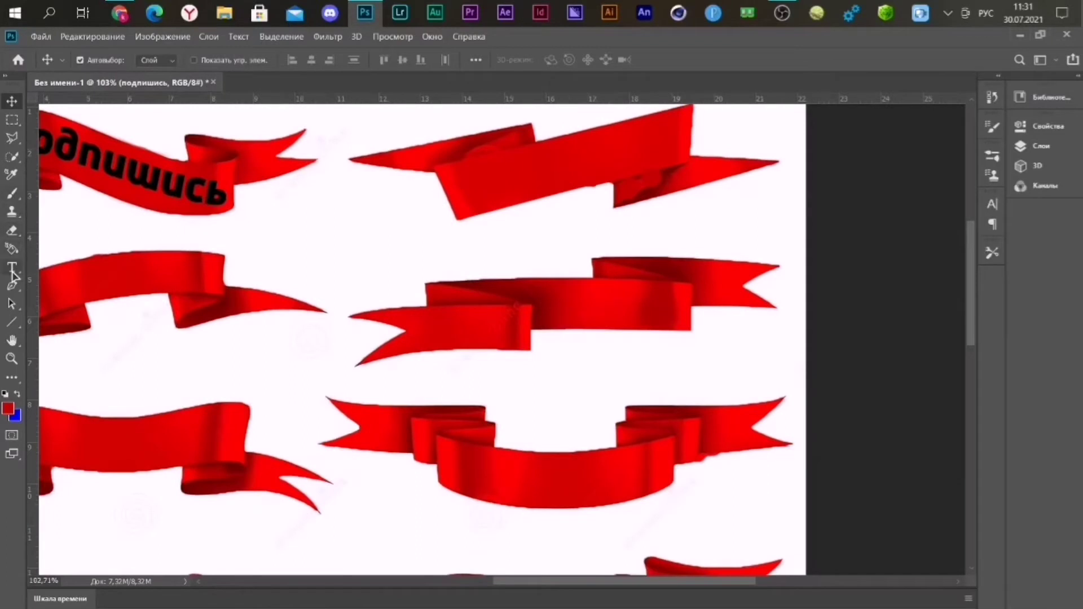
pyautogui.click(12, 270)
pyautogui.click(476, 208)
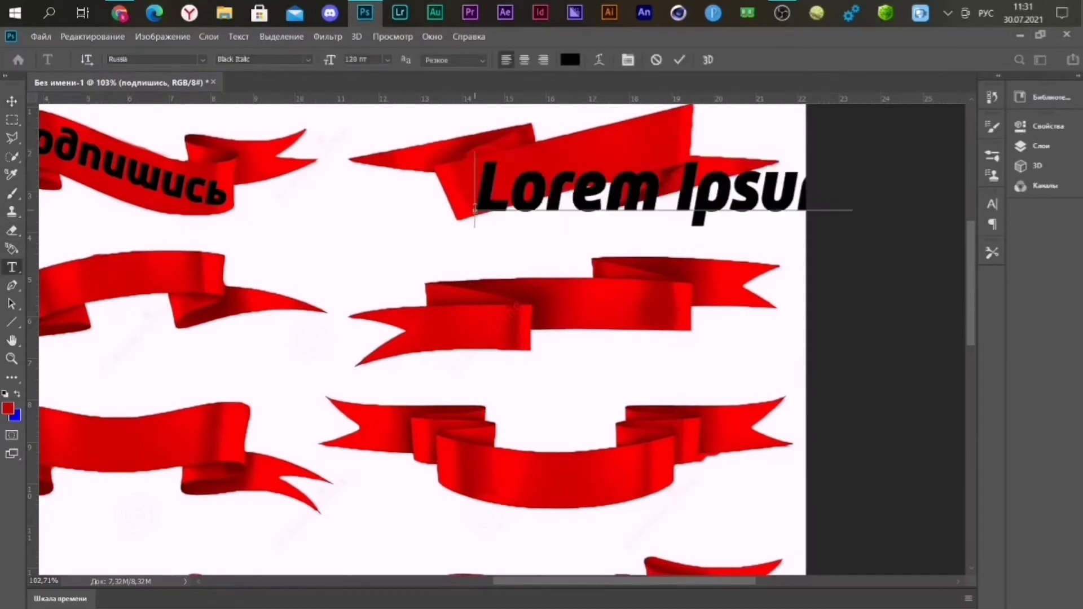
pyautogui.press('BackSpace')
pyautogui.write('подпишись')
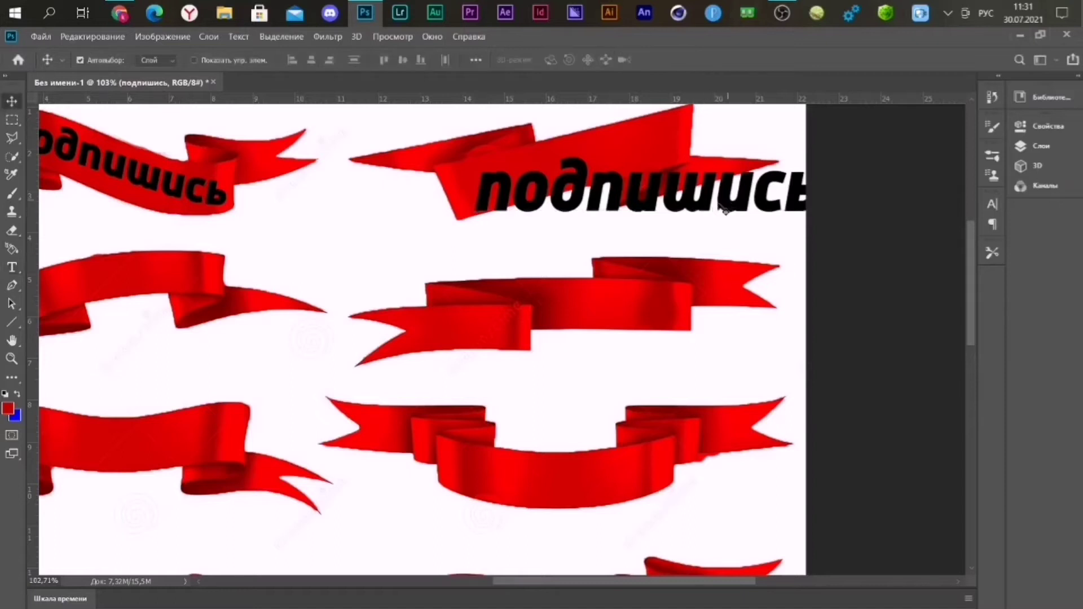
pyautogui.moveTo(712, 219); pyautogui.dragTo(710, 207)
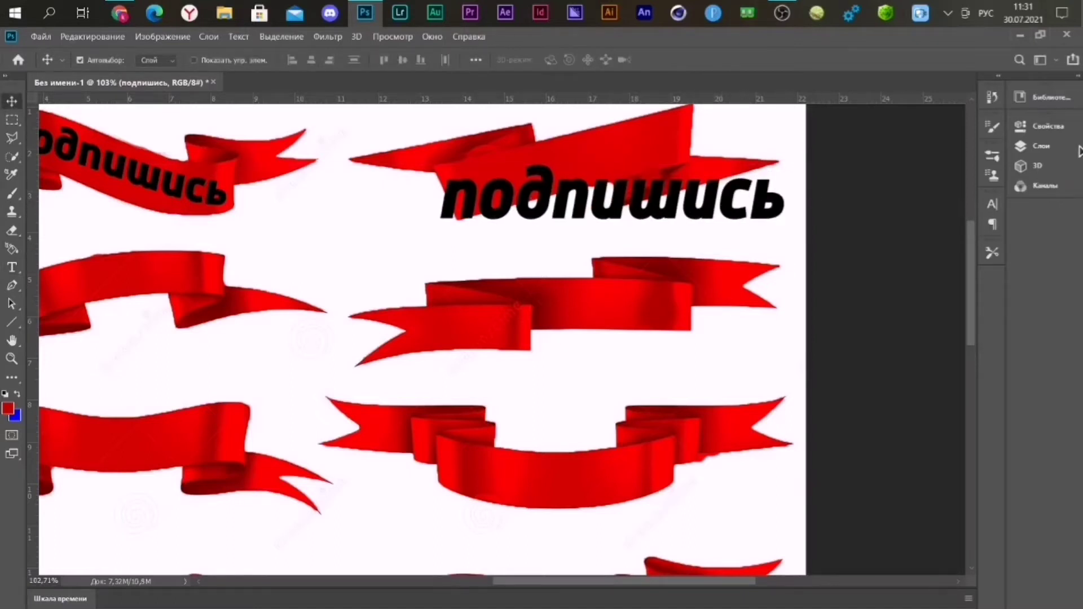
# Step: Duplicate the подпишись text layer with Ctrl+J and Duplicate Layer
pyautogui.click(1035, 146)
pyautogui.hotkey('ctrl', 'j')
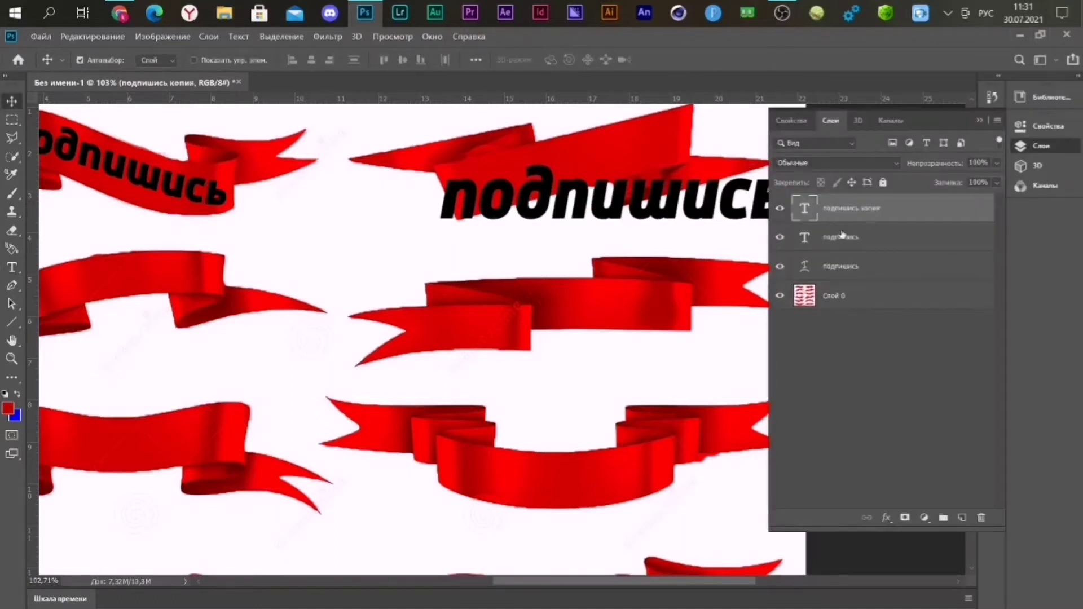
pyautogui.rightClick(888, 210)
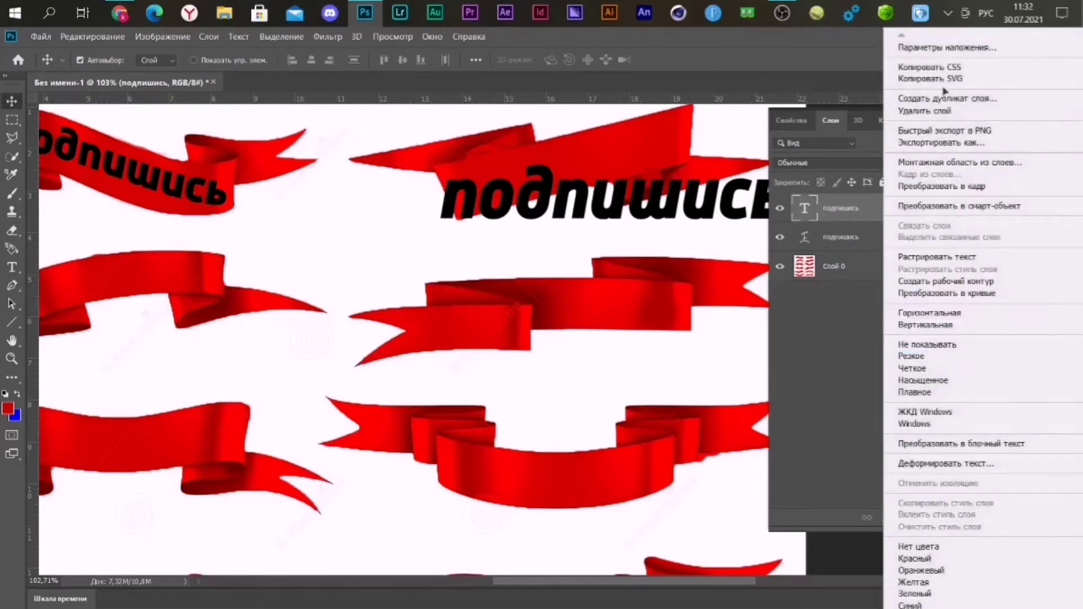
pyautogui.click(945, 98)
pyautogui.click(690, 188)
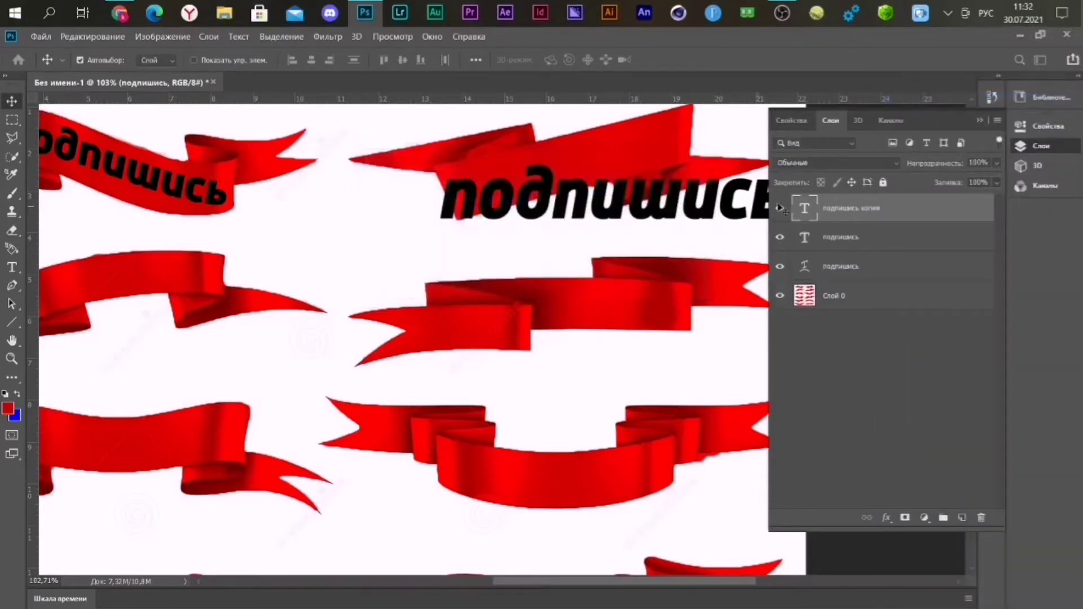
pyautogui.click(982, 121)
pyautogui.scroll(3, 601, 120)
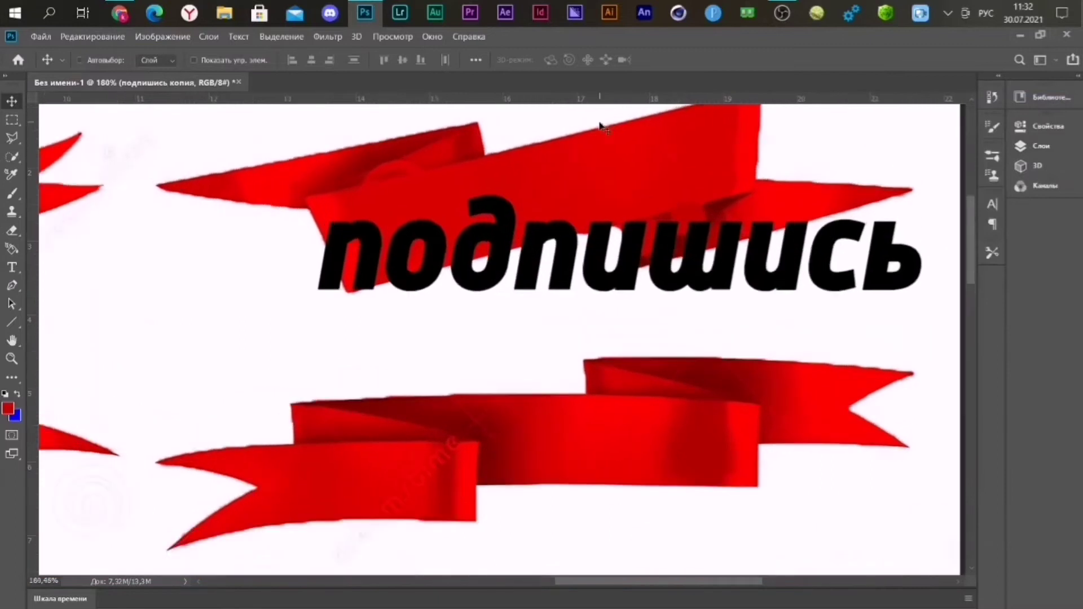
# Step: Shrink the text copy and tilt it onto the top-right ribbon's angle
pyautogui.hotkey('ctrl', 't')
pyautogui.moveTo(927, 184)
pyautogui.mouseDown()
pyautogui.moveTo(847, 182)
pyautogui.moveTo(856, 192)
pyautogui.moveTo(849, 170)
pyautogui.mouseUp()
pyautogui.scroll(2, 648, 179)
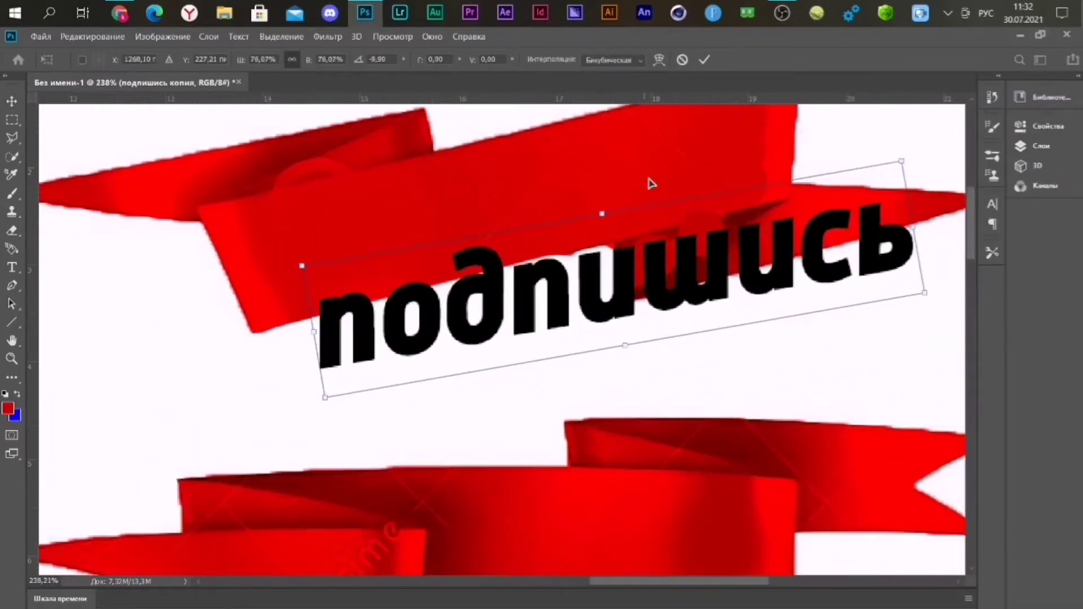
pyautogui.moveTo(582, 250); pyautogui.dragTo(594, 314)
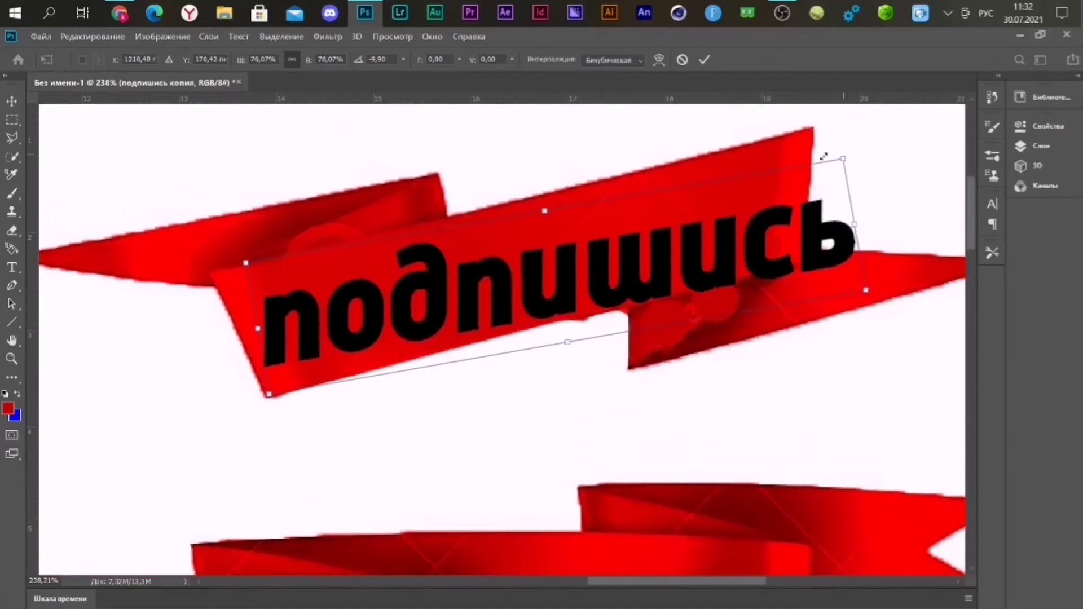
pyautogui.moveTo(845, 158)
pyautogui.mouseDown()
pyautogui.moveTo(810, 173)
pyautogui.moveTo(835, 141)
pyautogui.mouseUp()
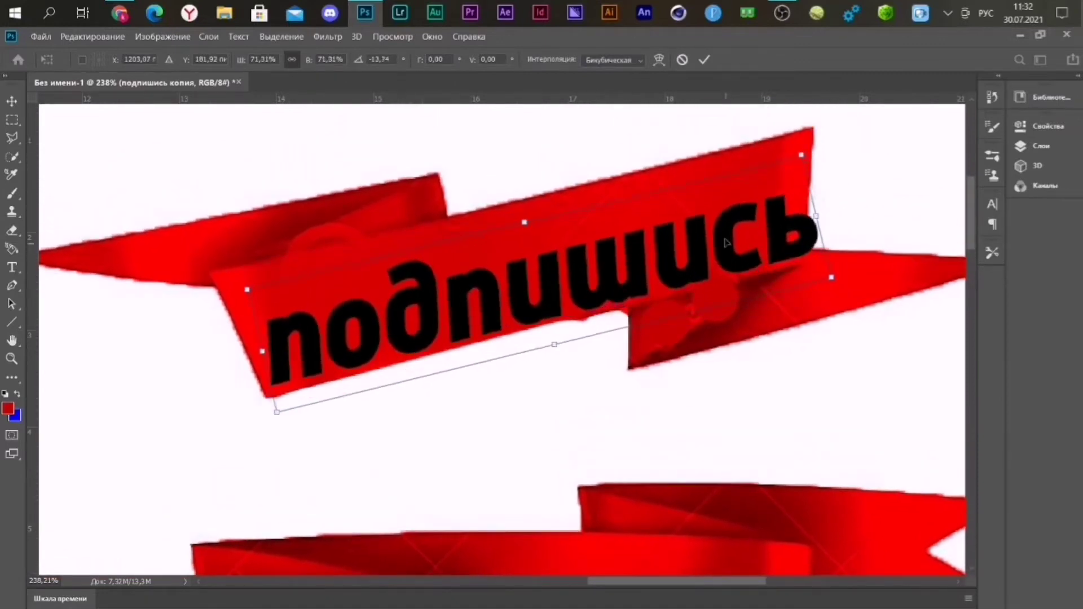
pyautogui.moveTo(733, 255); pyautogui.dragTo(719, 235)
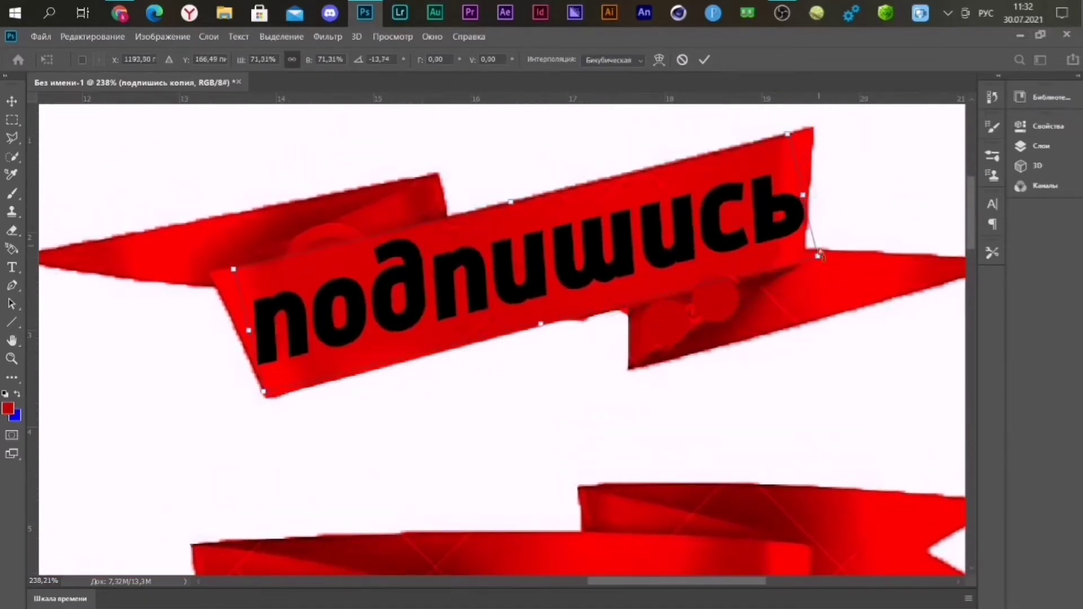
pyautogui.moveTo(818, 259); pyautogui.dragTo(811, 257)
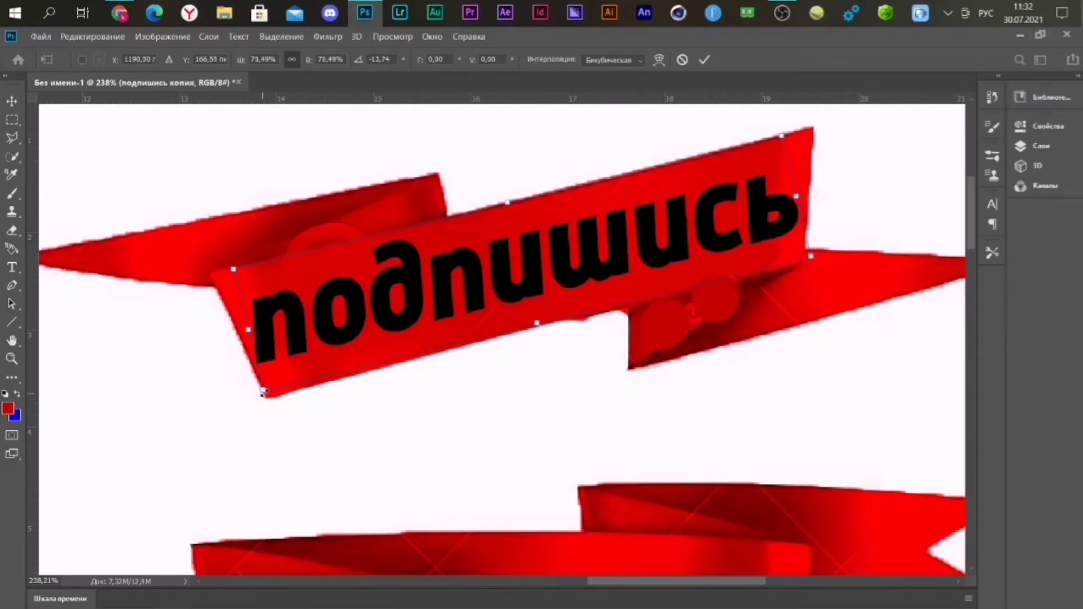
pyautogui.moveTo(263, 394); pyautogui.dragTo(272, 389)
pyautogui.moveTo(827, 138); pyautogui.dragTo(830, 131)
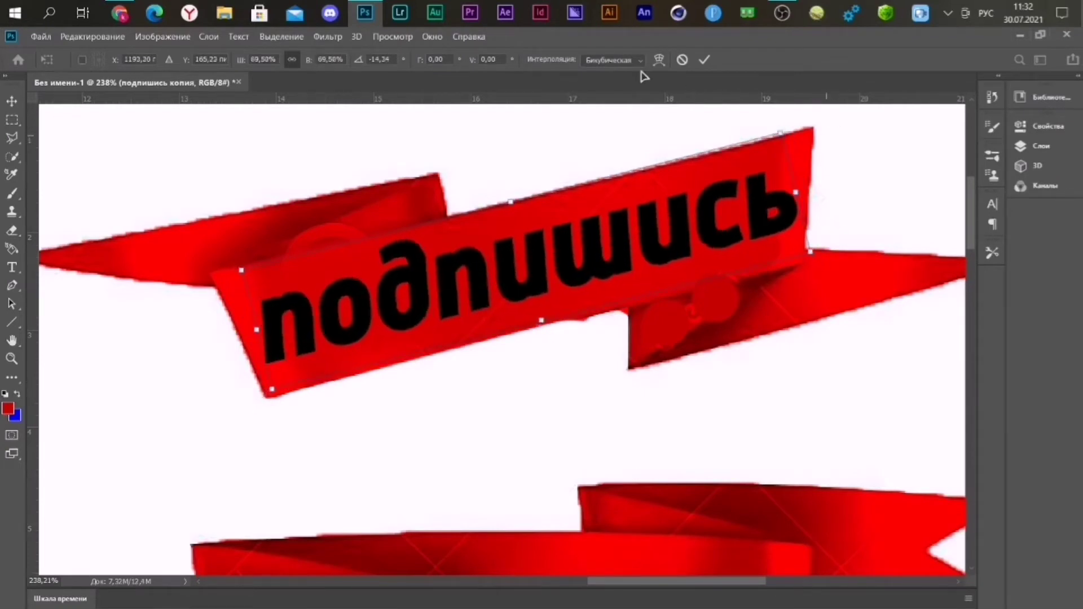
# Step: Open the warp styles list, then leave warp mode without applying a style
pyautogui.click(658, 60)
pyautogui.click(225, 60)
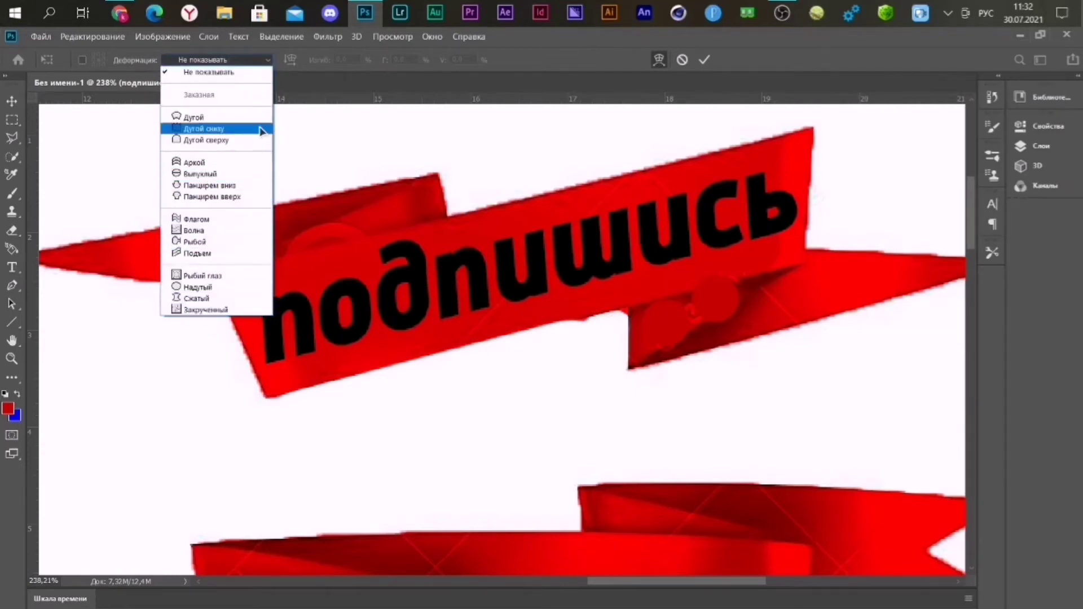
pyautogui.click(711, 61)
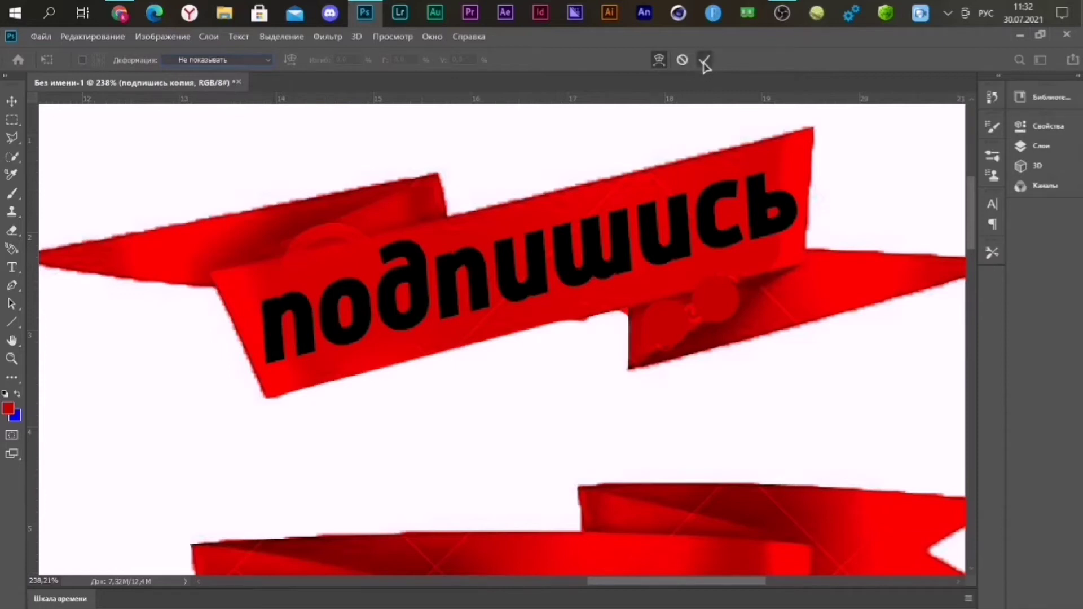
pyautogui.click(704, 61)
# Step: Skew the text's corners to follow the ribbon's slant and apply the transform
pyautogui.hotkey('ctrl', 't')
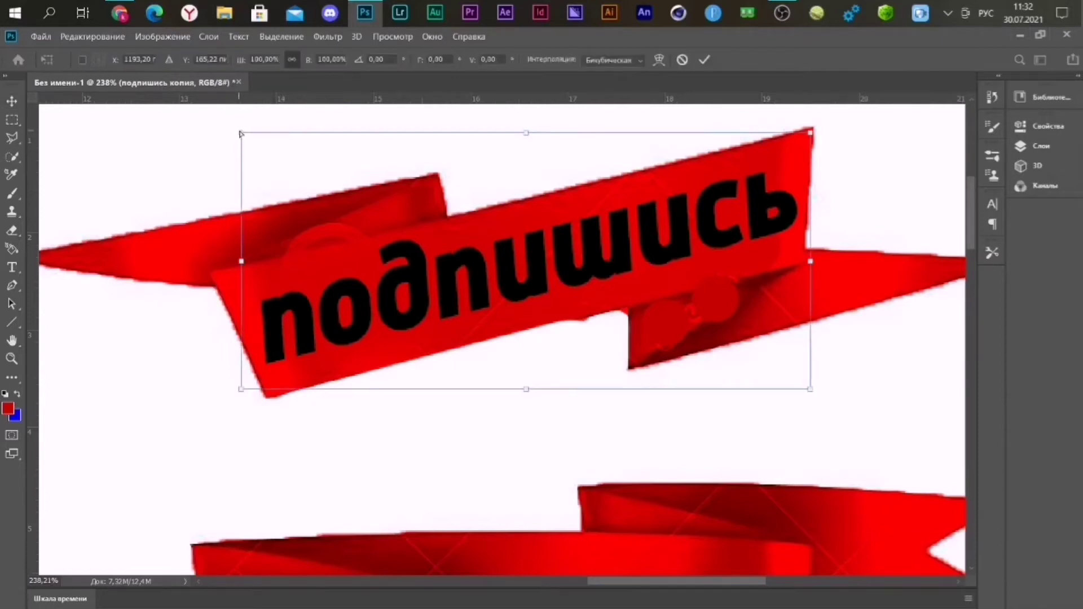
pyautogui.moveTo(240, 133); pyautogui.dragTo(249, 146)
pyautogui.moveTo(813, 139); pyautogui.dragTo(798, 134)
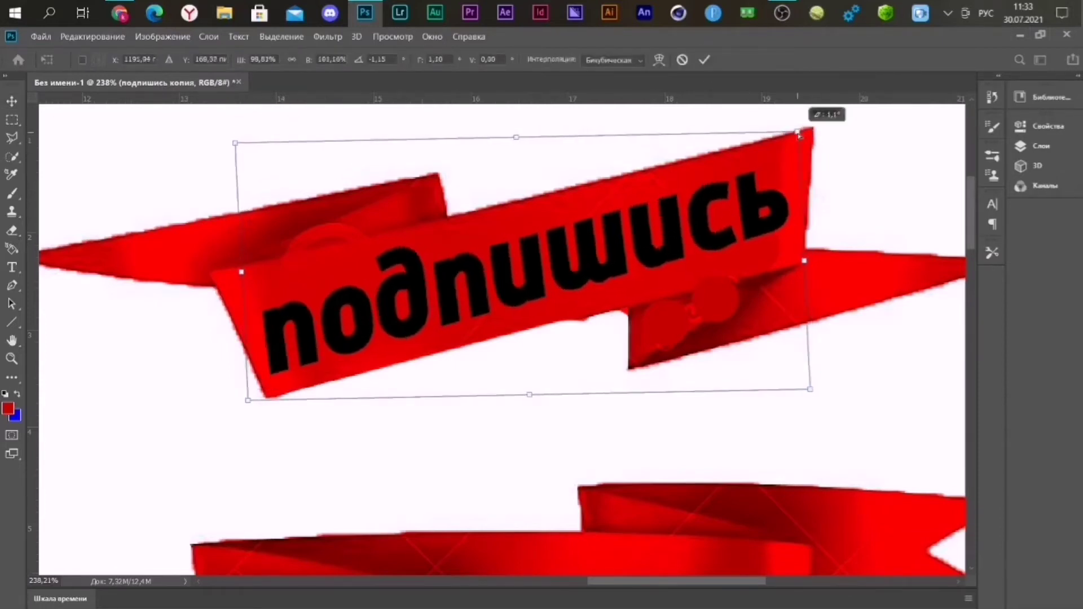
pyautogui.moveTo(813, 398); pyautogui.dragTo(828, 399)
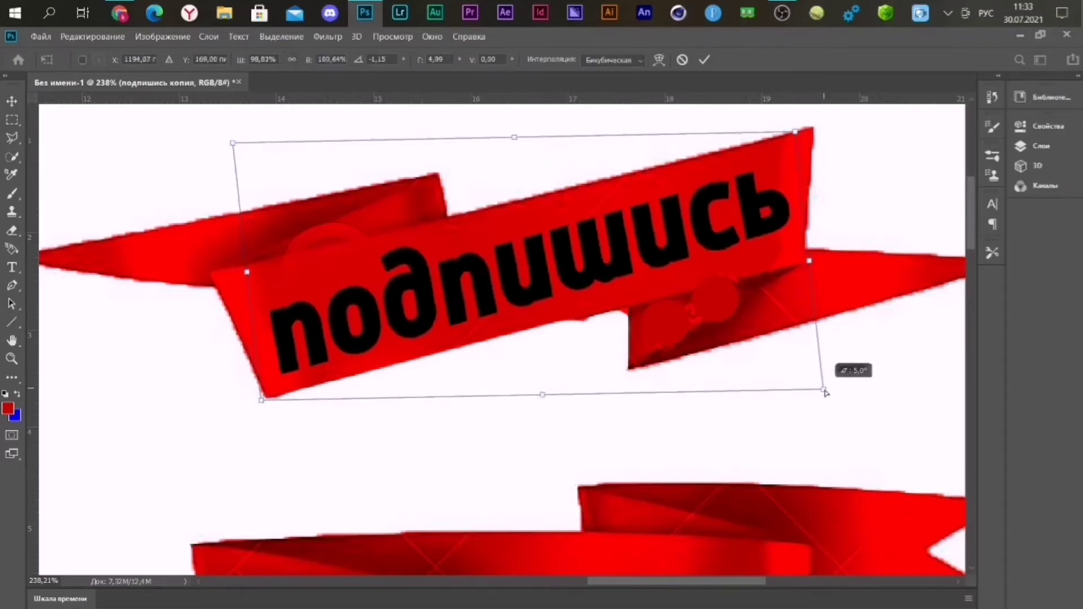
pyautogui.moveTo(262, 404); pyautogui.dragTo(258, 399)
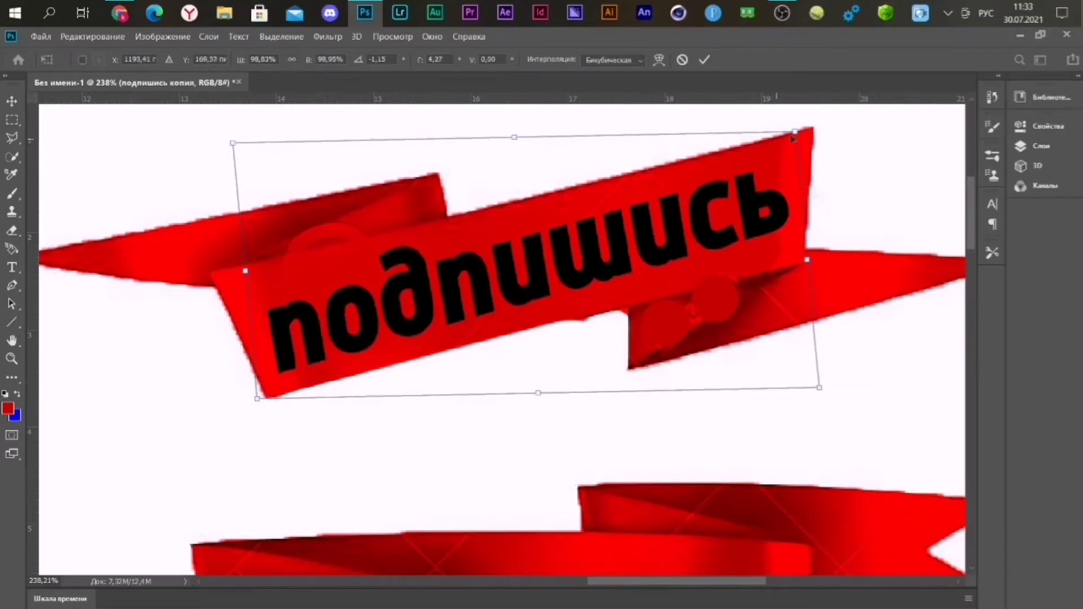
pyautogui.moveTo(795, 132); pyautogui.dragTo(802, 139)
pyautogui.click(704, 58)
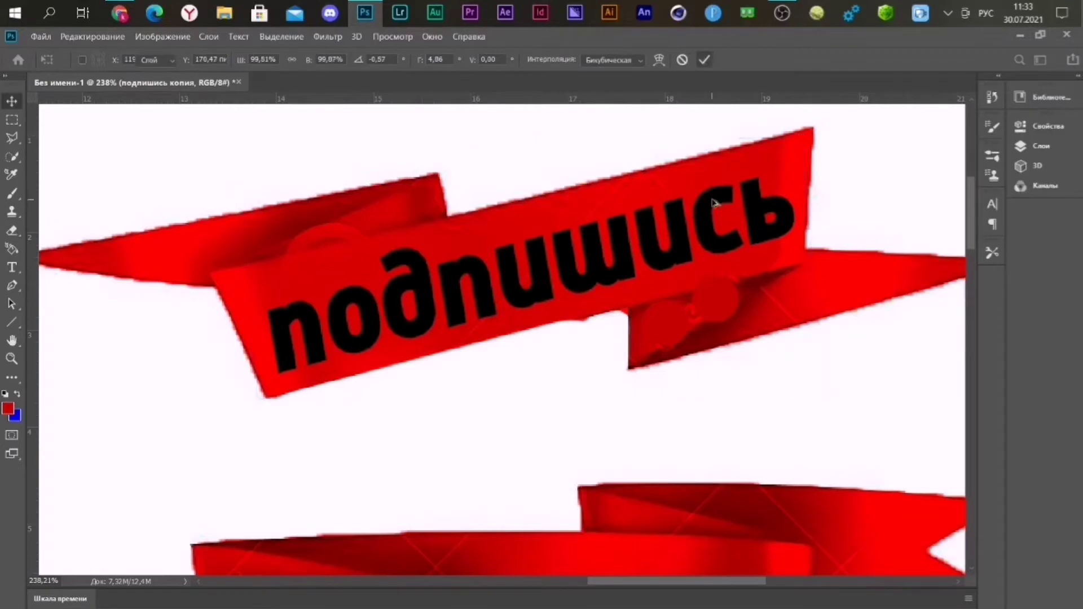
pyautogui.scroll(-5, 671, 223)
# Step: Show the original text, duplicate it and move the straight copy onto the second-row left ribbon
pyautogui.click(1038, 147)
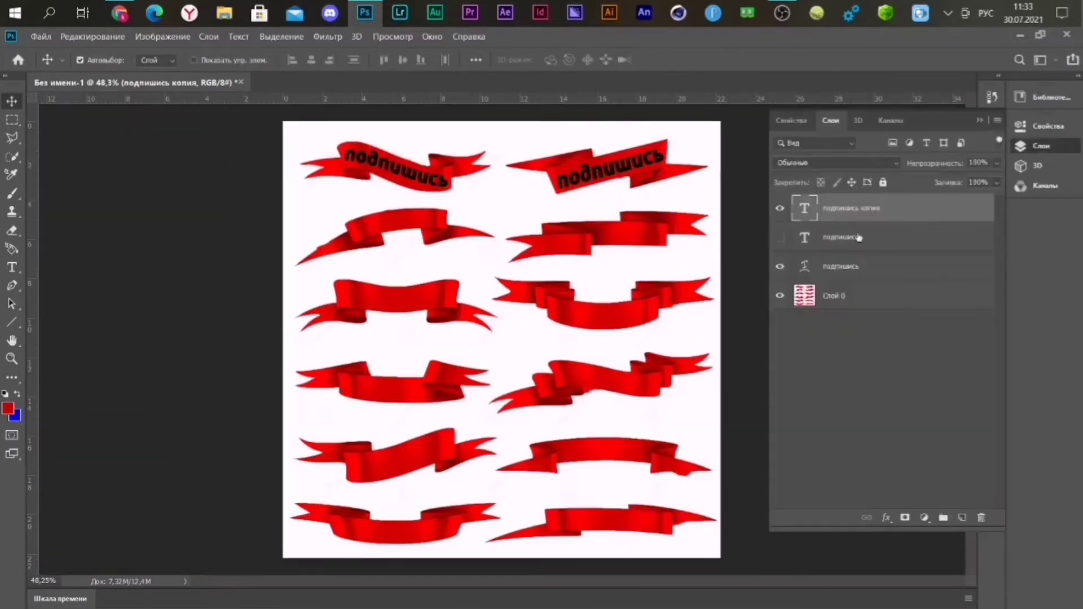
pyautogui.click(862, 251)
pyautogui.click(781, 238)
pyautogui.hotkey('ctrl', 'j')
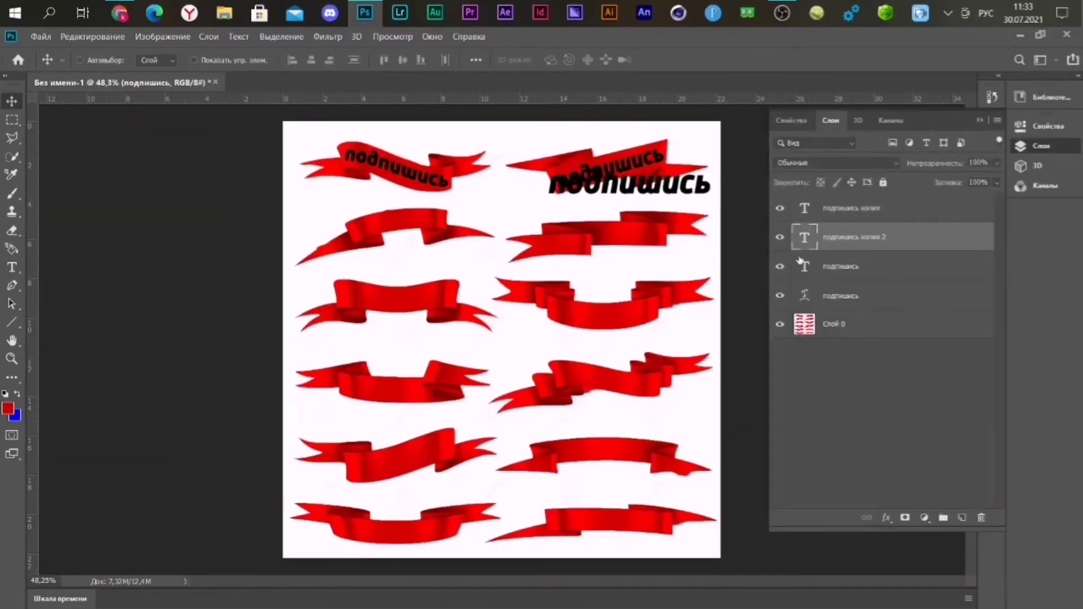
pyautogui.press('F7')
pyautogui.moveTo(647, 196); pyautogui.dragTo(455, 255)
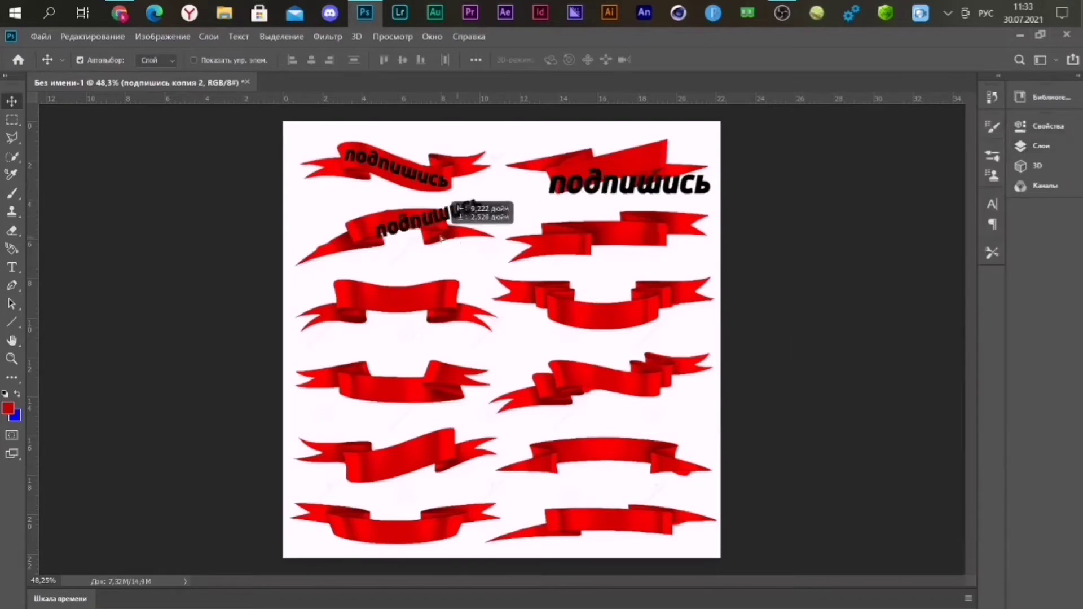
pyautogui.scroll(3, 310, 213)
pyautogui.hotkey('ctrl', 'z')
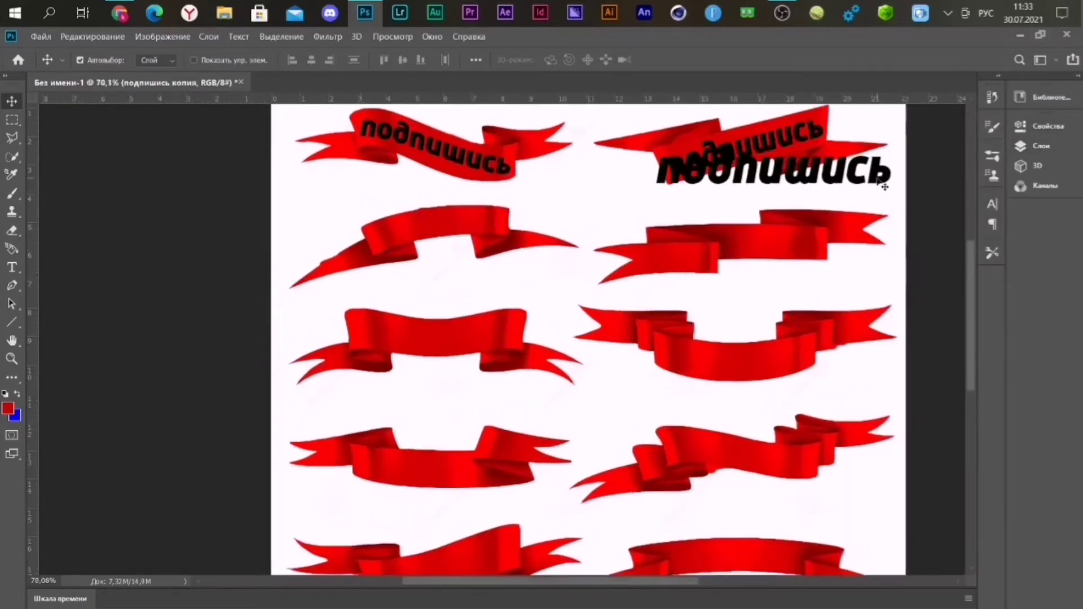
pyautogui.moveTo(763, 172); pyautogui.dragTo(432, 223)
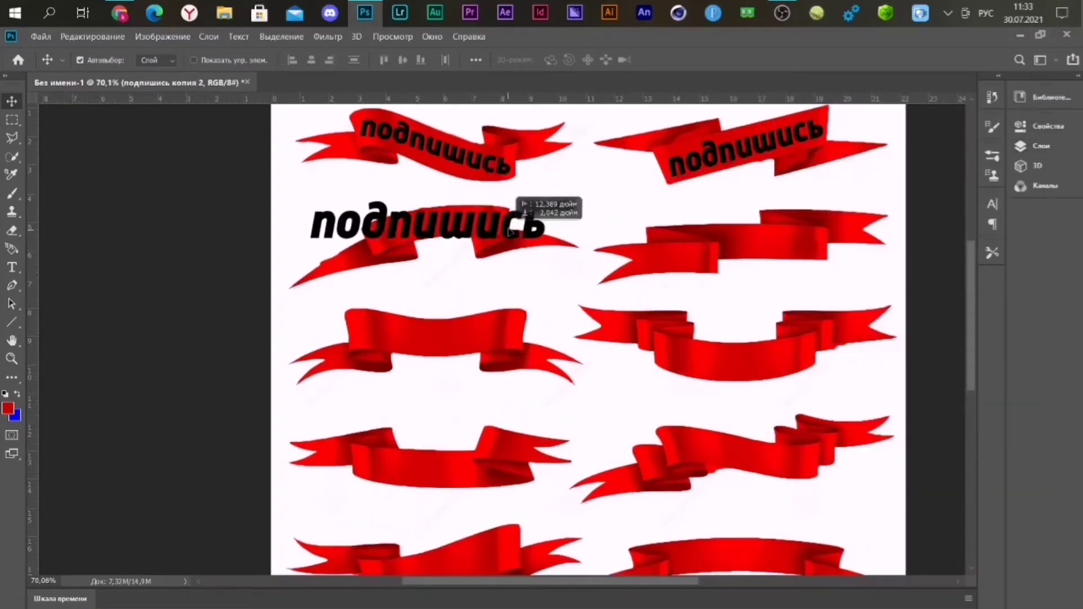
pyautogui.scroll(5, 432, 223)
pyautogui.scroll(2, 432, 223)
# Step: Shrink the copy and bend it into an arc with bend 5
pyautogui.hotkey('ctrl', 't')
pyautogui.moveTo(726, 142); pyautogui.dragTo(587, 142)
pyautogui.click(659, 60)
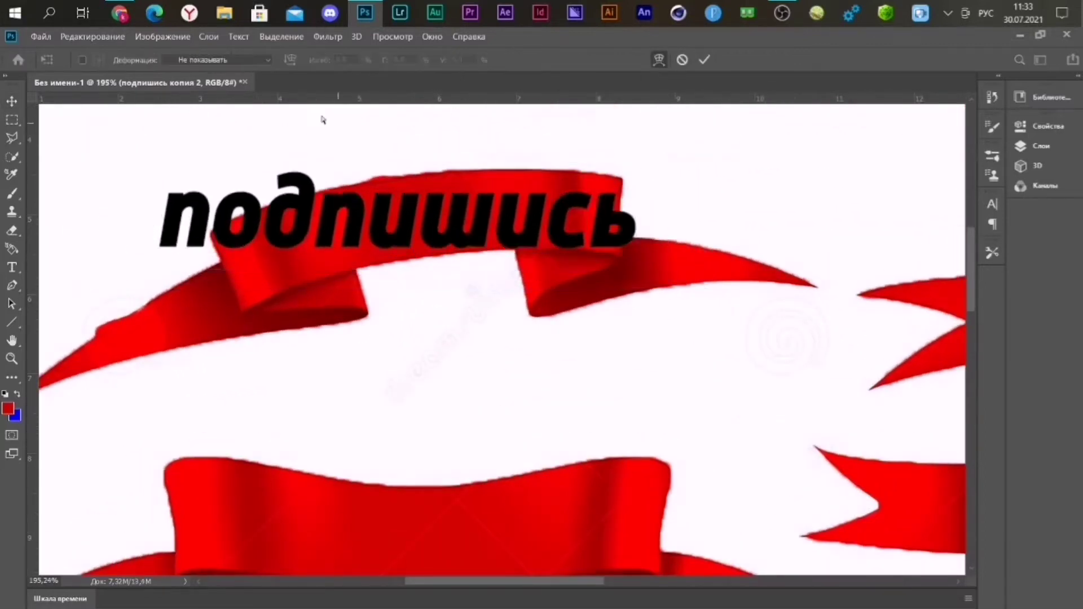
pyautogui.click(218, 59)
pyautogui.click(222, 109)
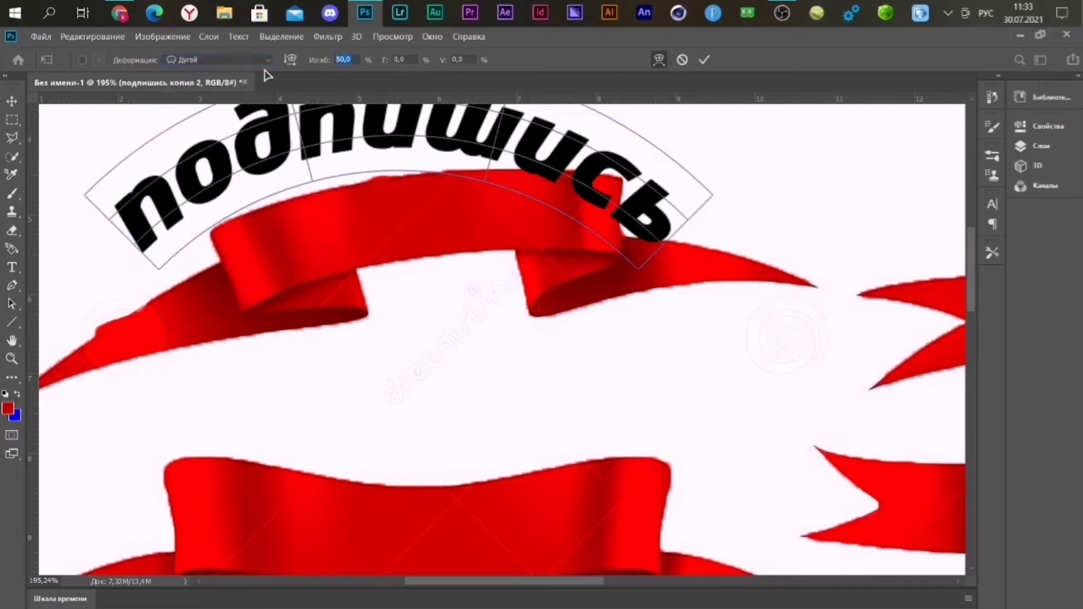
pyautogui.write('5')
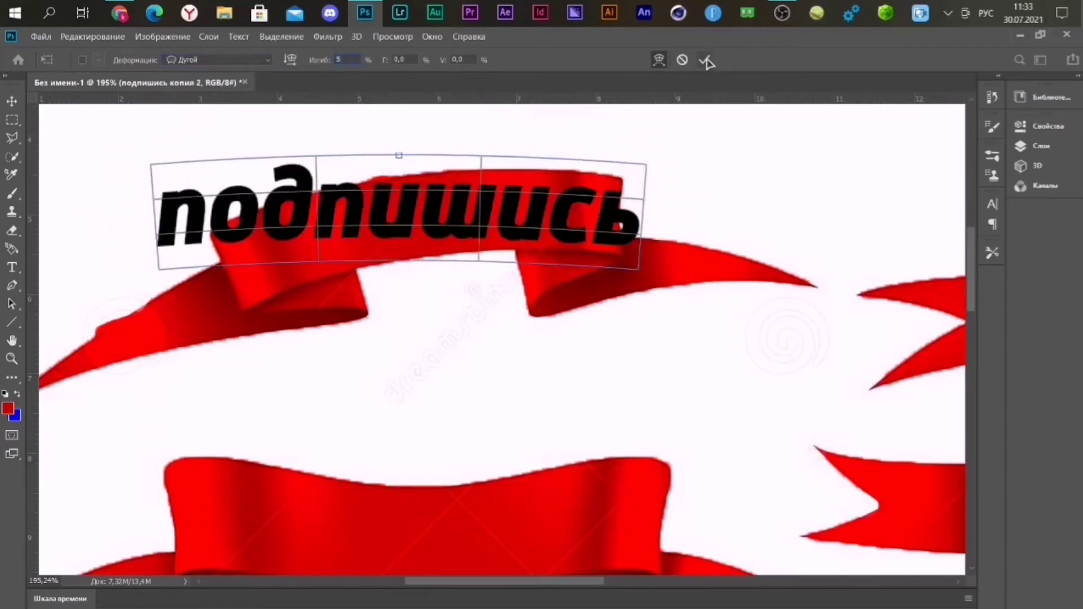
pyautogui.press('Return')
# Step: Resize and tilt the arched copy, raise its bend to 15, and nudge it onto the ribbon
pyautogui.hotkey('ctrl', 't')
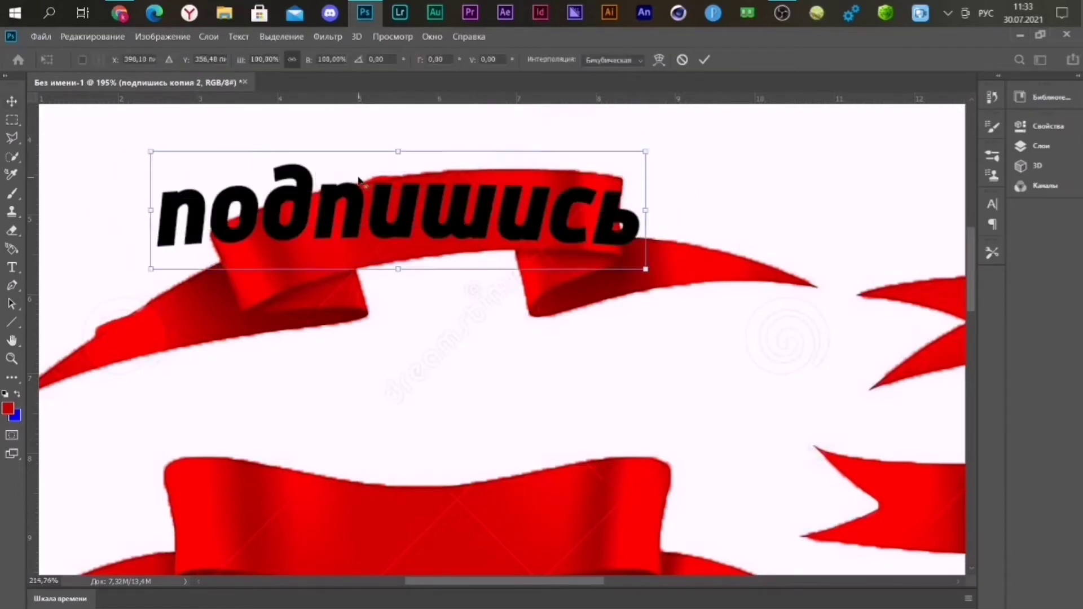
pyautogui.scroll(1, 365, 181)
pyautogui.moveTo(705, 141)
pyautogui.mouseDown()
pyautogui.moveTo(639, 157)
pyautogui.moveTo(650, 137)
pyautogui.mouseUp()
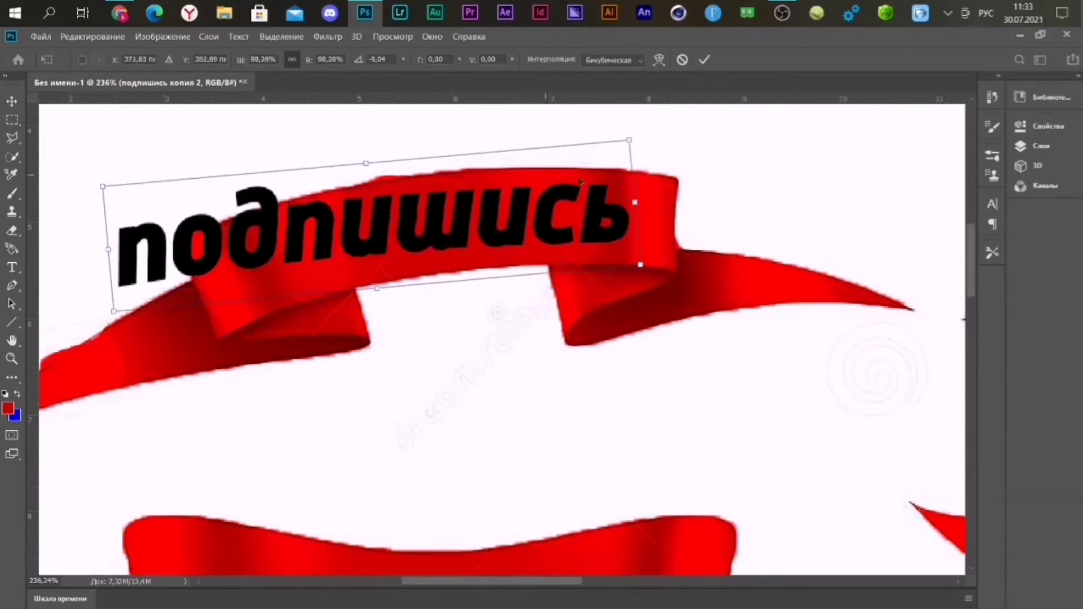
pyautogui.moveTo(539, 180); pyautogui.dragTo(605, 179)
pyautogui.moveTo(681, 141); pyautogui.dragTo(664, 147)
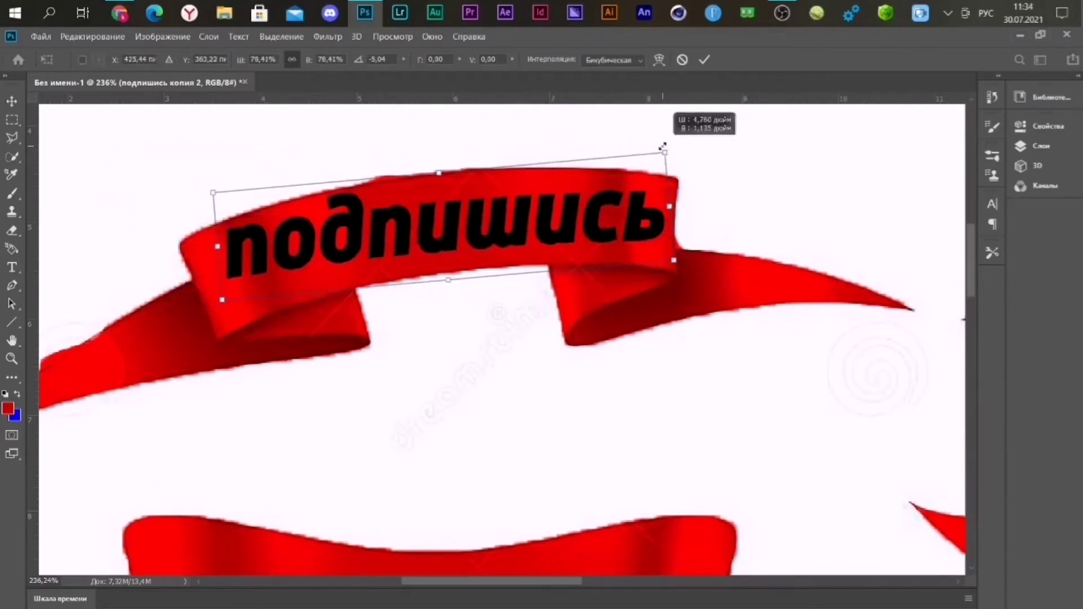
pyautogui.click(660, 60)
pyautogui.write('15')
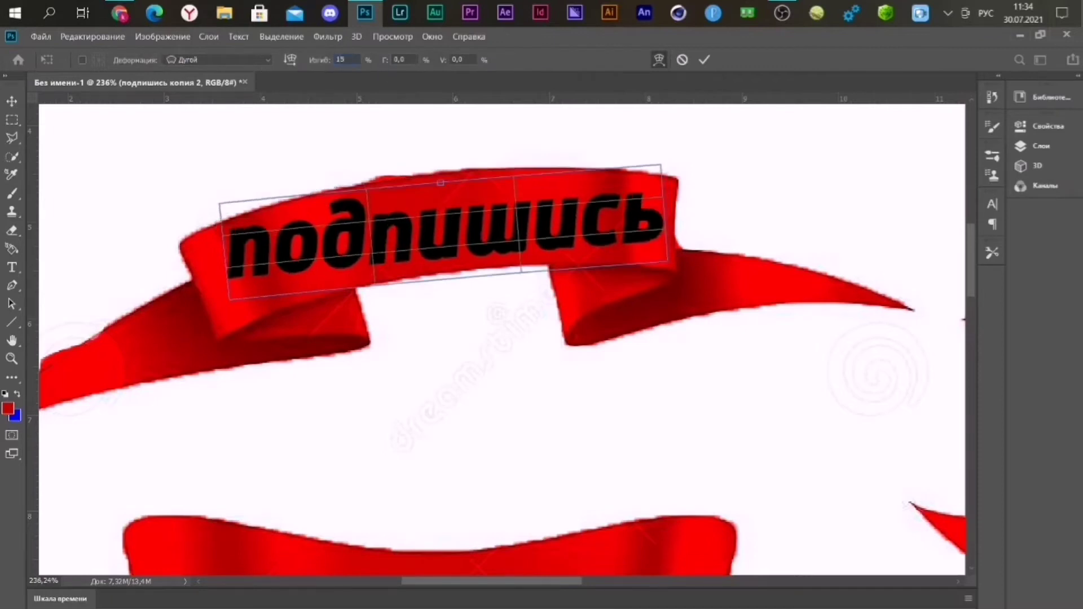
pyautogui.press('Return')
pyautogui.click(705, 60)
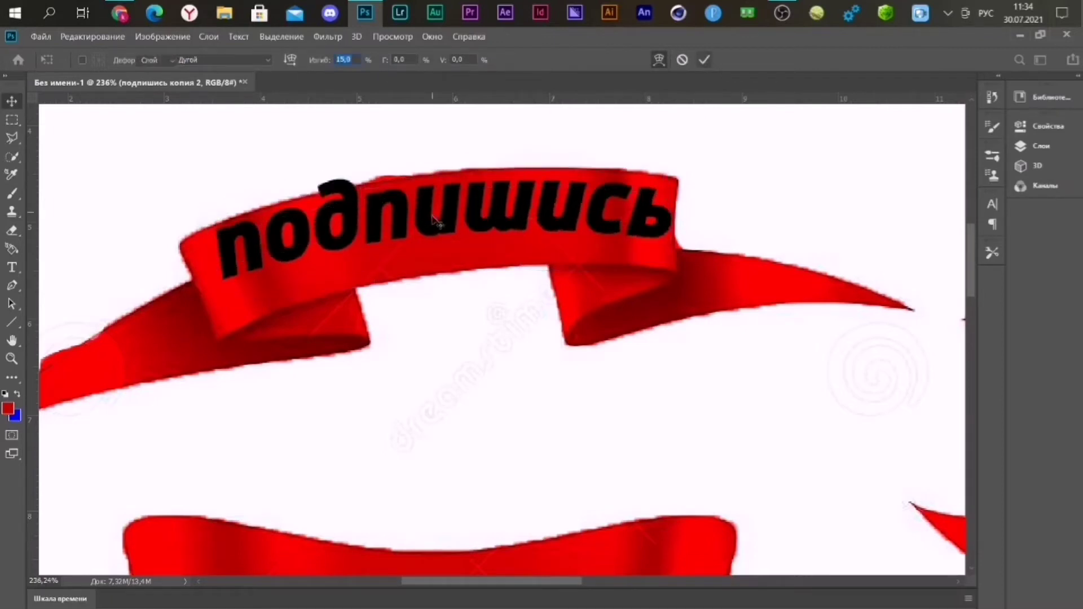
pyautogui.moveTo(436, 222); pyautogui.dragTo(428, 236)
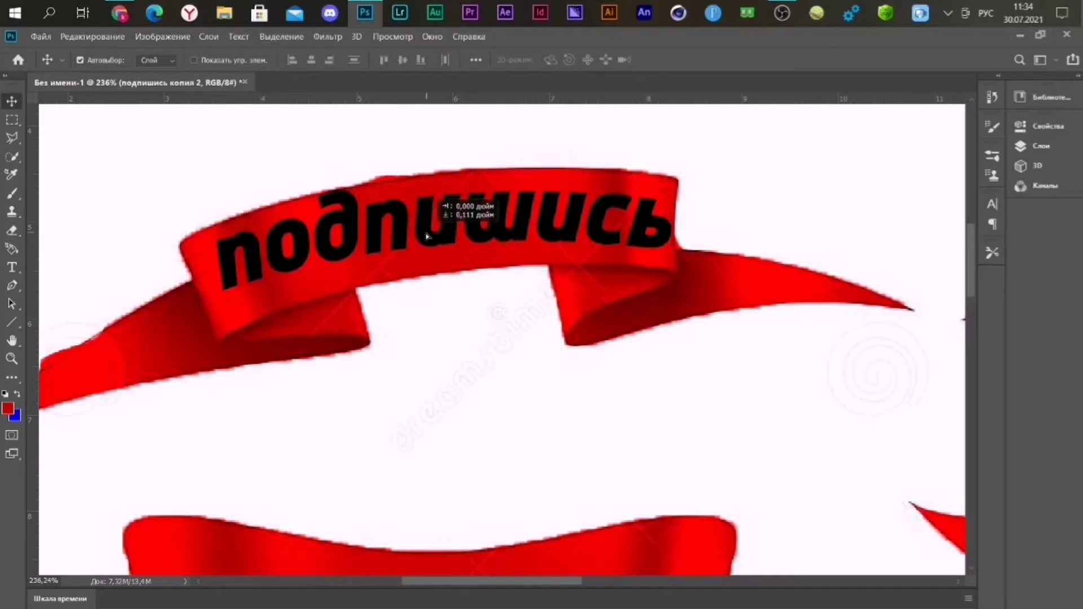
# Step: Skew the word on the top-right ribbon so it follows the ribbon's slope
pyautogui.hotkey('ctrl', 't')
pyautogui.scroll(2, 347, 214)
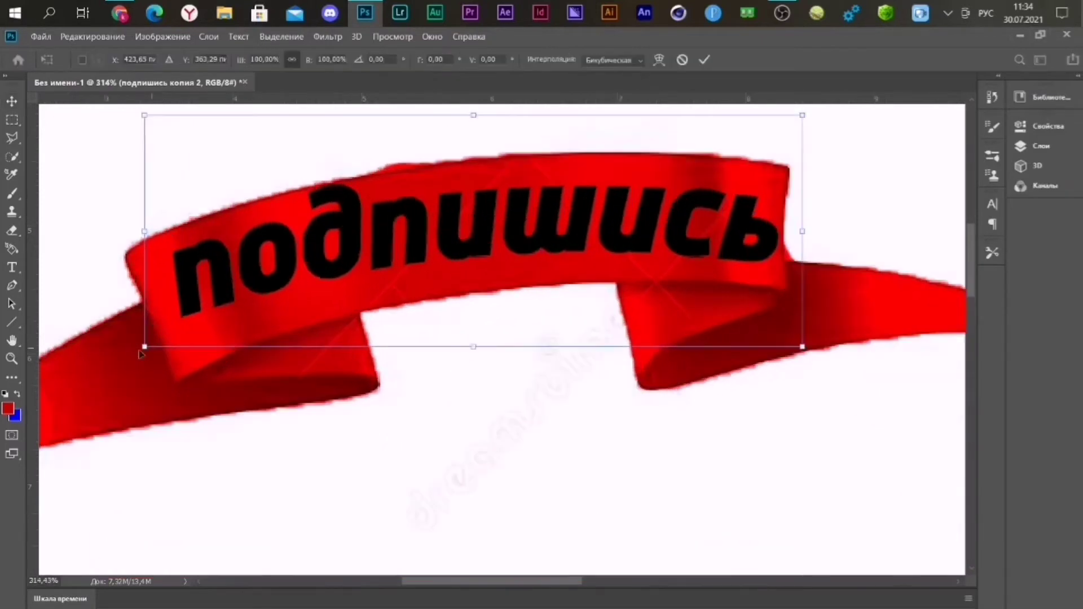
pyautogui.moveTo(144, 348); pyautogui.dragTo(153, 361)
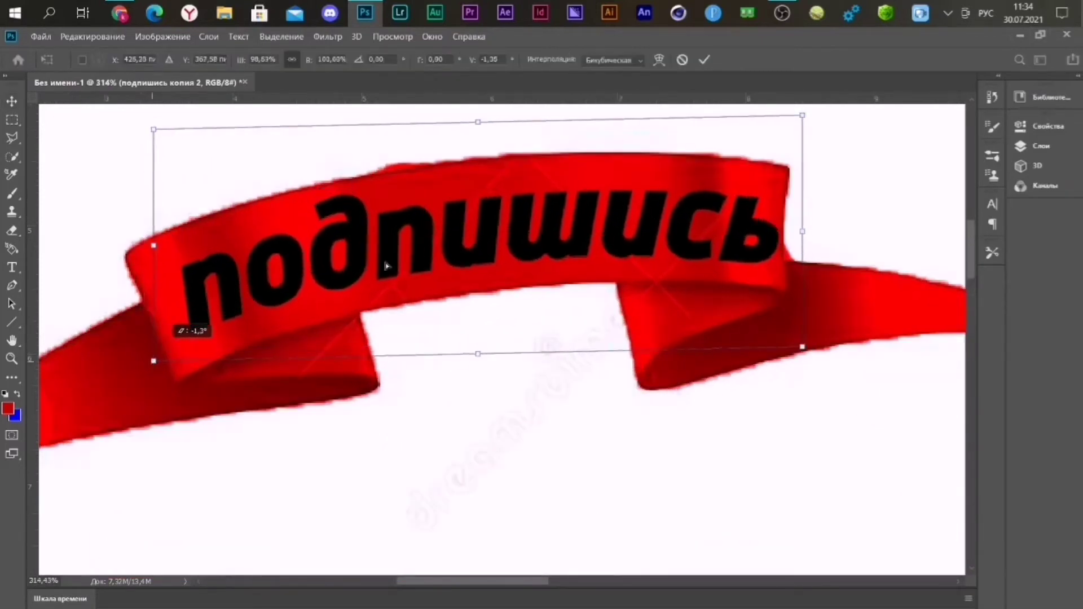
pyautogui.moveTo(806, 118); pyautogui.dragTo(803, 114)
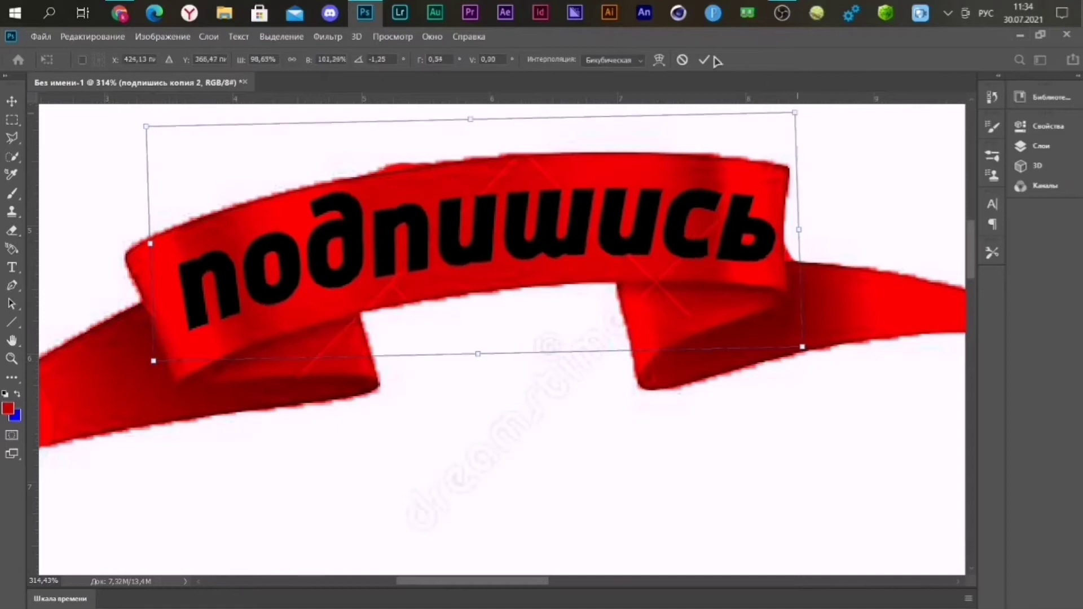
pyautogui.press('Return')
pyautogui.scroll(-3, 712, 125)
pyautogui.scroll(-2, 712, 126)
pyautogui.scroll(-2, 712, 125)
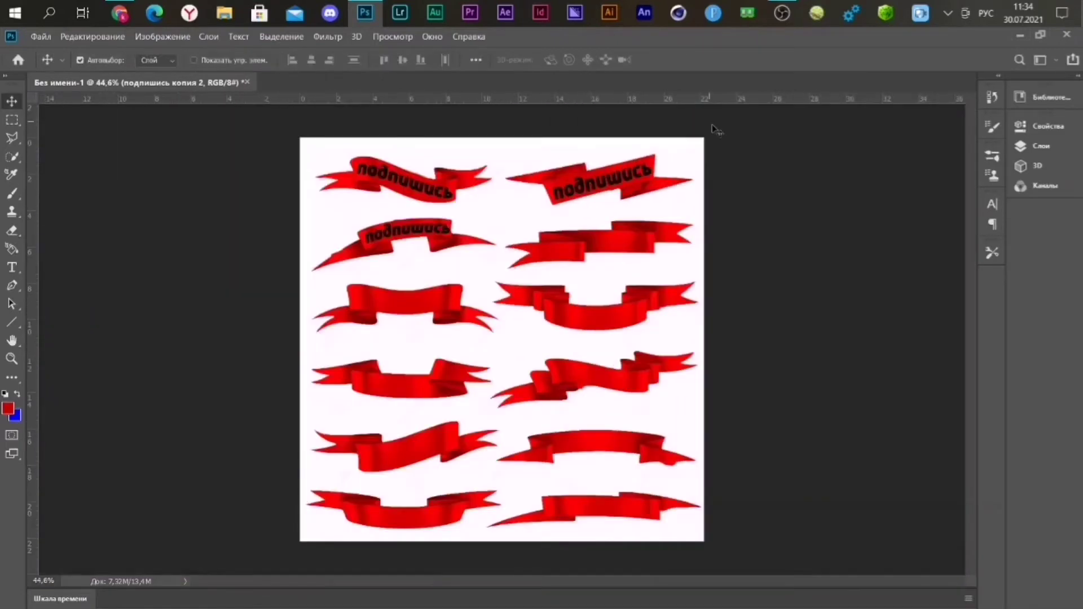
# Step: Show and select the original подпишись text layer in the Layers panel
pyautogui.click(1043, 146)
pyautogui.click(780, 268)
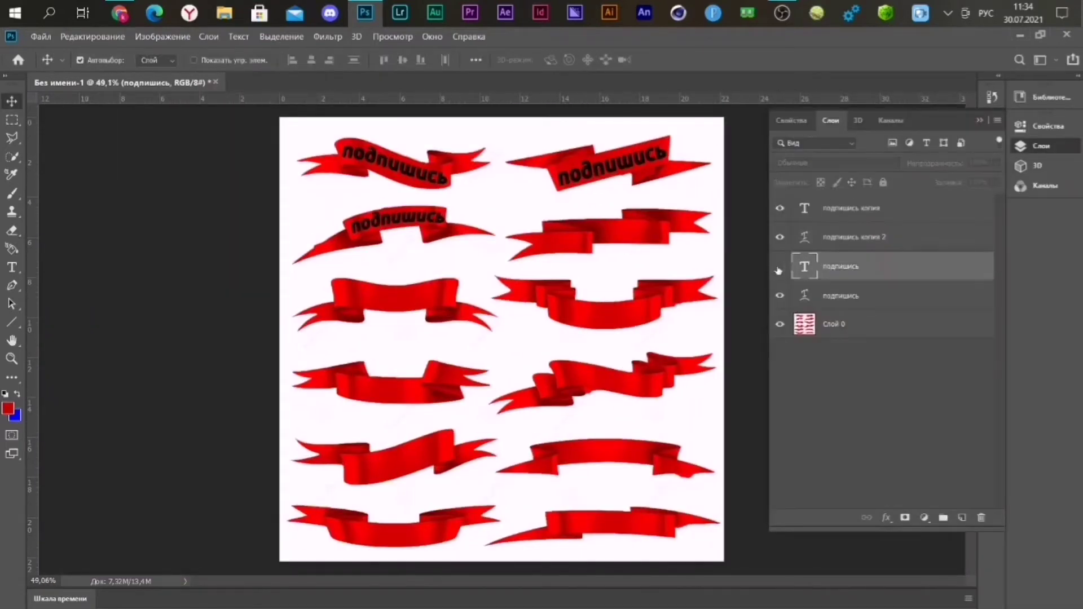
pyautogui.click(982, 121)
pyautogui.scroll(2, 689, 152)
pyautogui.scroll(1, 460, 210)
# Step: Move the word down and shrink it onto the second-row right ribbon
pyautogui.hotkey('ctrl', 't')
pyautogui.moveTo(505, 201); pyautogui.dragTo(515, 288)
pyautogui.scroll(2, 433, 307)
pyautogui.moveTo(705, 212); pyautogui.dragTo(581, 237)
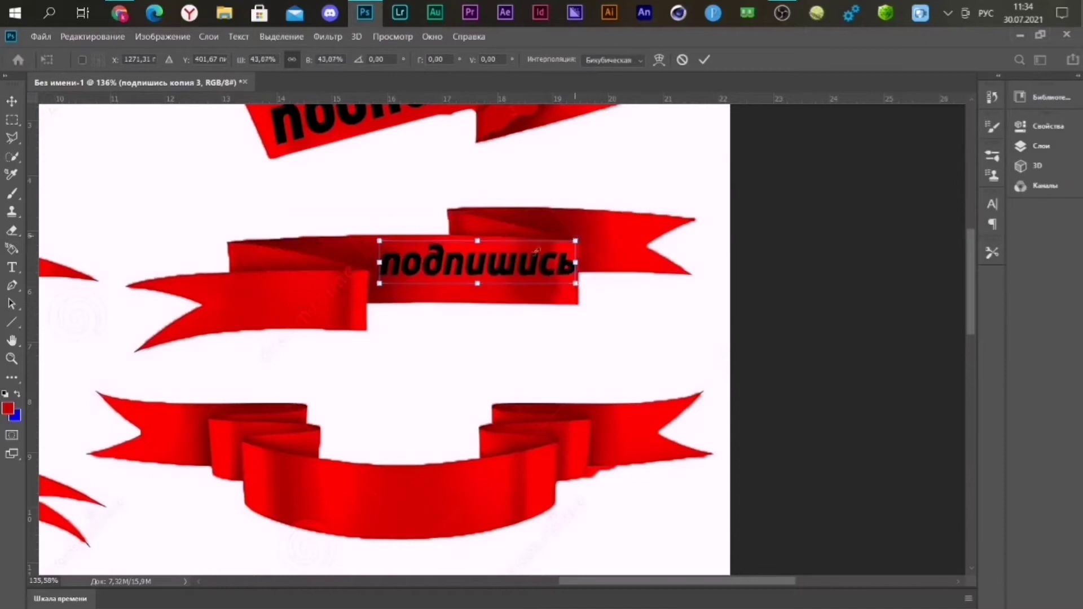
pyautogui.moveTo(508, 254); pyautogui.dragTo(498, 270)
pyautogui.click(705, 60)
pyautogui.scroll(-5, 677, 126)
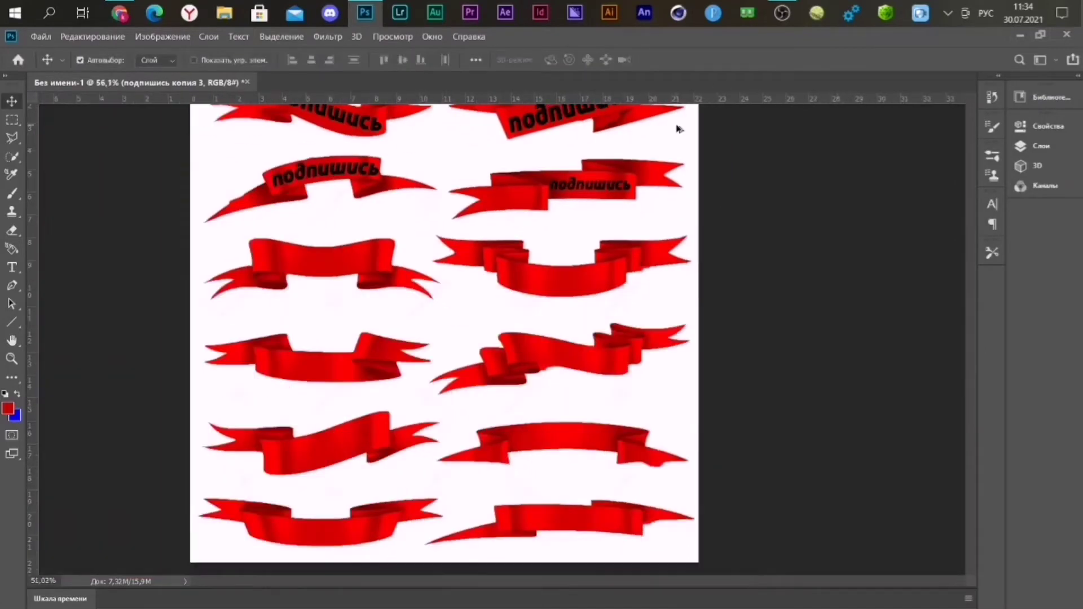
pyautogui.click(1041, 145)
# Step: Duplicate the original подпишись text layer and move the copy onto the third left ribbon
pyautogui.click(794, 296)
pyautogui.hotkey('ctrl', 'j')
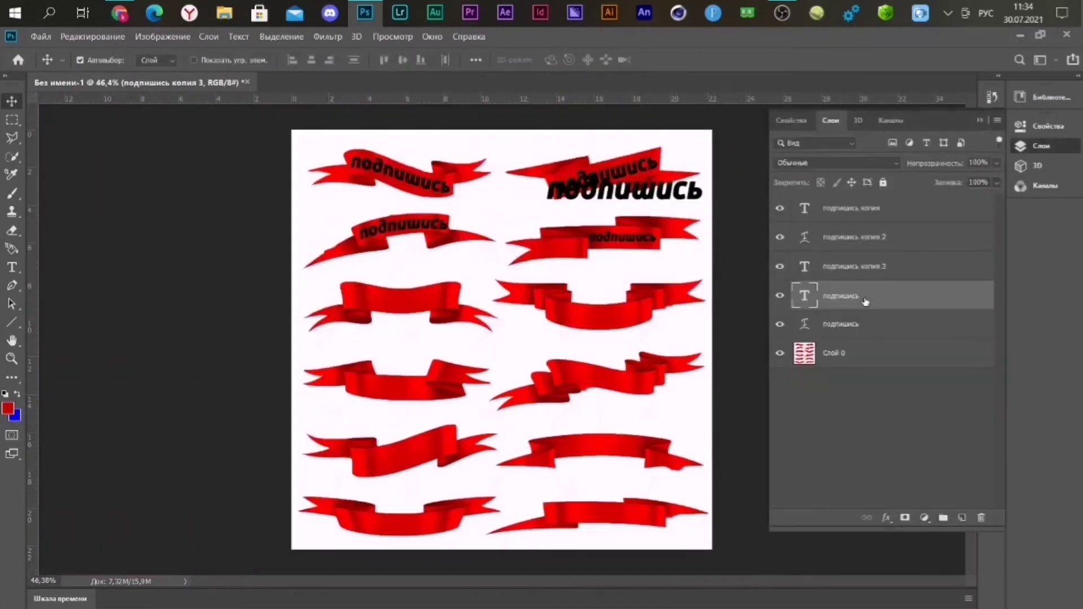
pyautogui.click(975, 120)
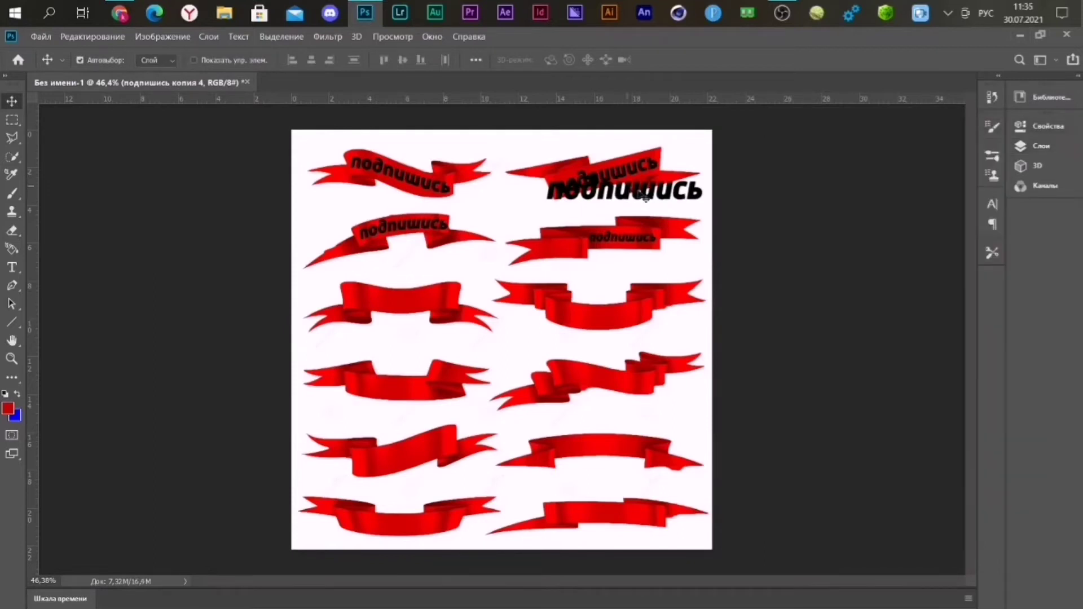
pyautogui.moveTo(646, 197); pyautogui.dragTo(447, 295)
pyautogui.hotkey('ctrl', 'z')
pyautogui.moveTo(695, 202); pyautogui.dragTo(469, 300)
pyautogui.scroll(5, 495, 238)
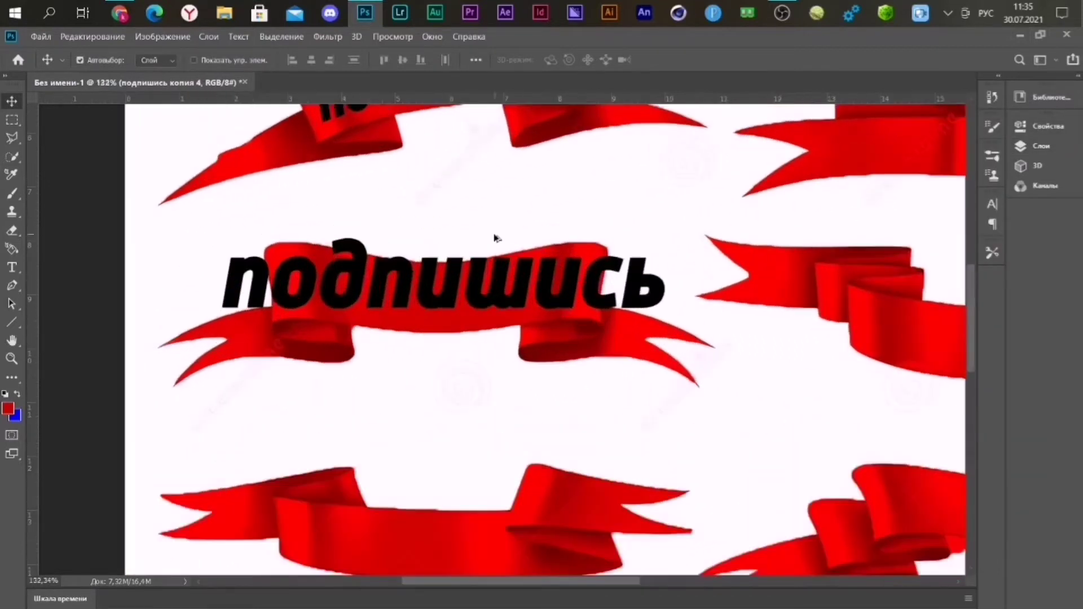
pyautogui.scroll(2, 495, 238)
# Step: Shrink the word to the ribbon's width and warp it with Дугой снизу (Arc Lower), bend 15
pyautogui.hotkey('ctrl', 't')
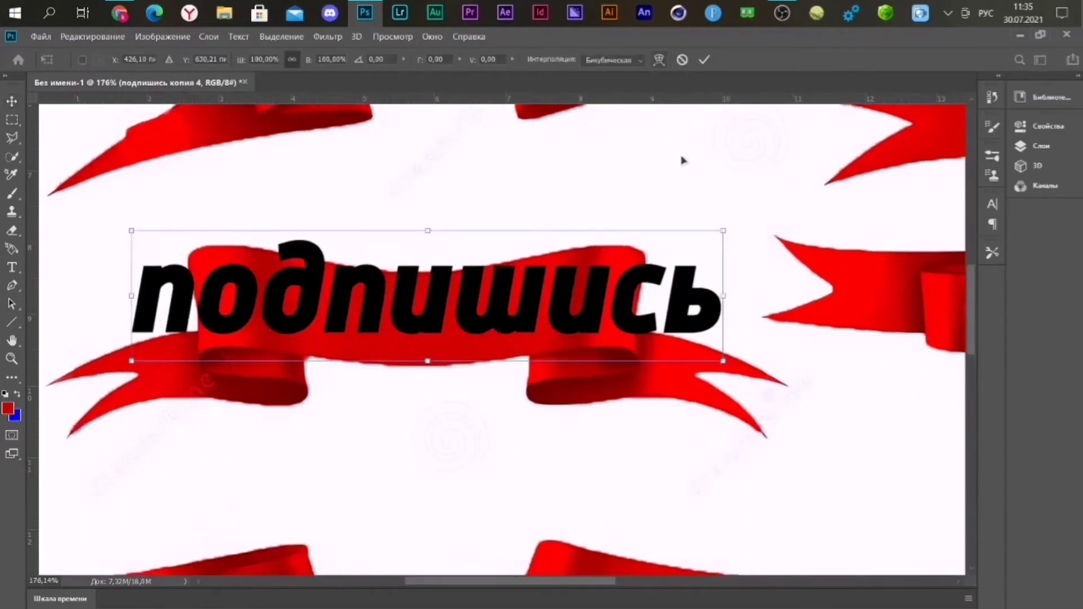
pyautogui.moveTo(723, 231); pyautogui.dragTo(638, 250)
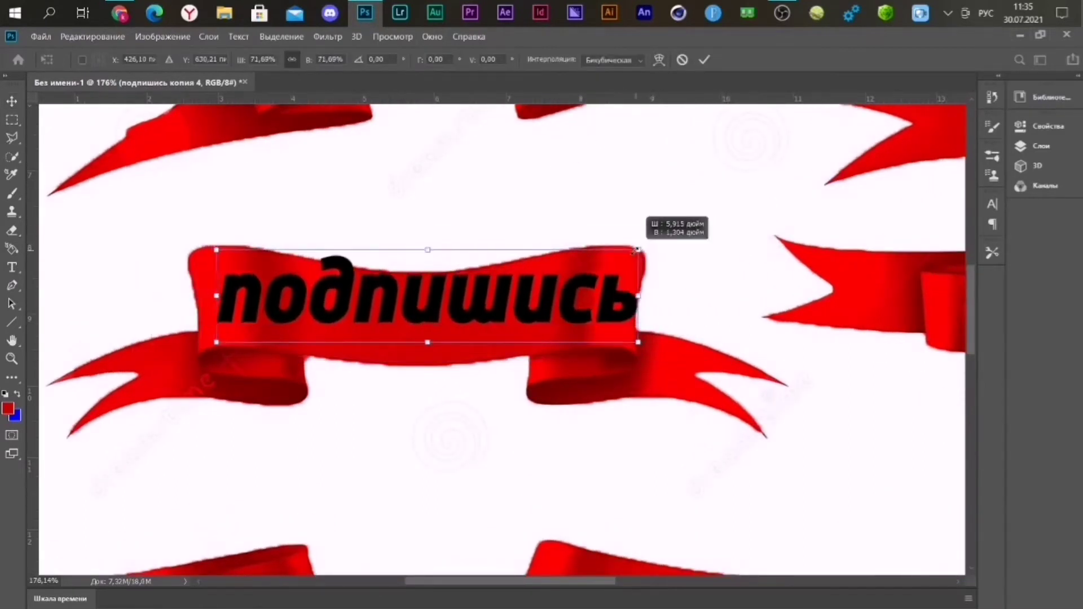
pyautogui.click(659, 60)
pyautogui.click(237, 59)
pyautogui.click(217, 135)
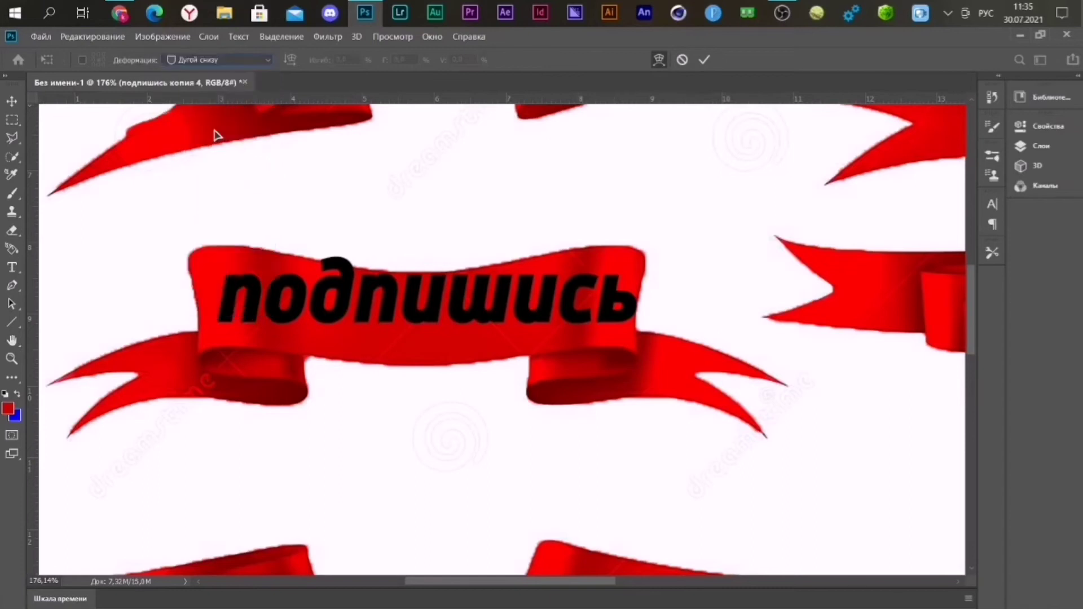
pyautogui.write('1')
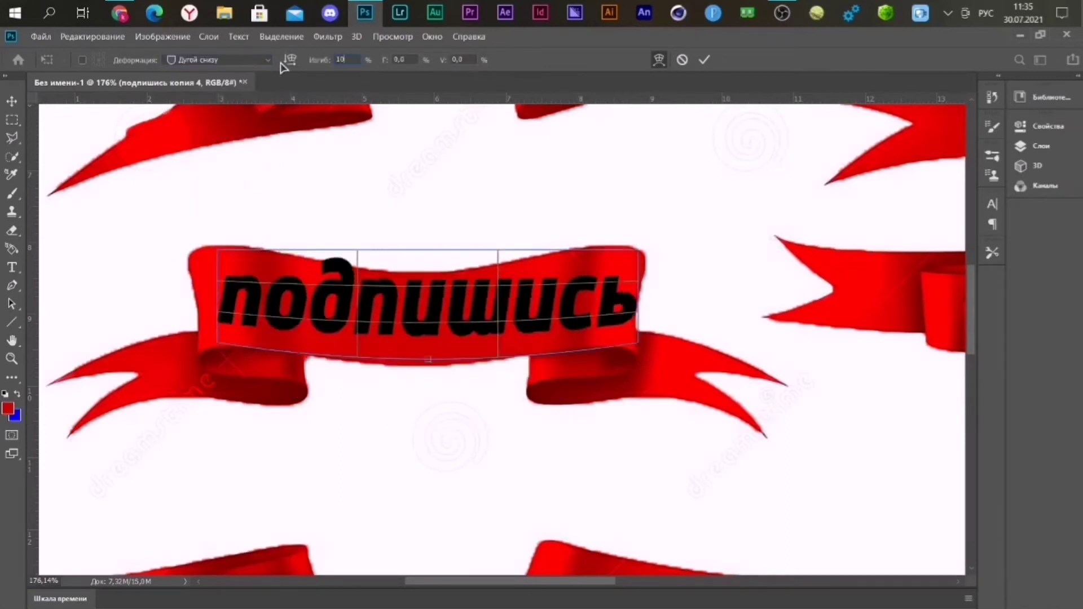
pyautogui.write('5')
pyautogui.click(708, 61)
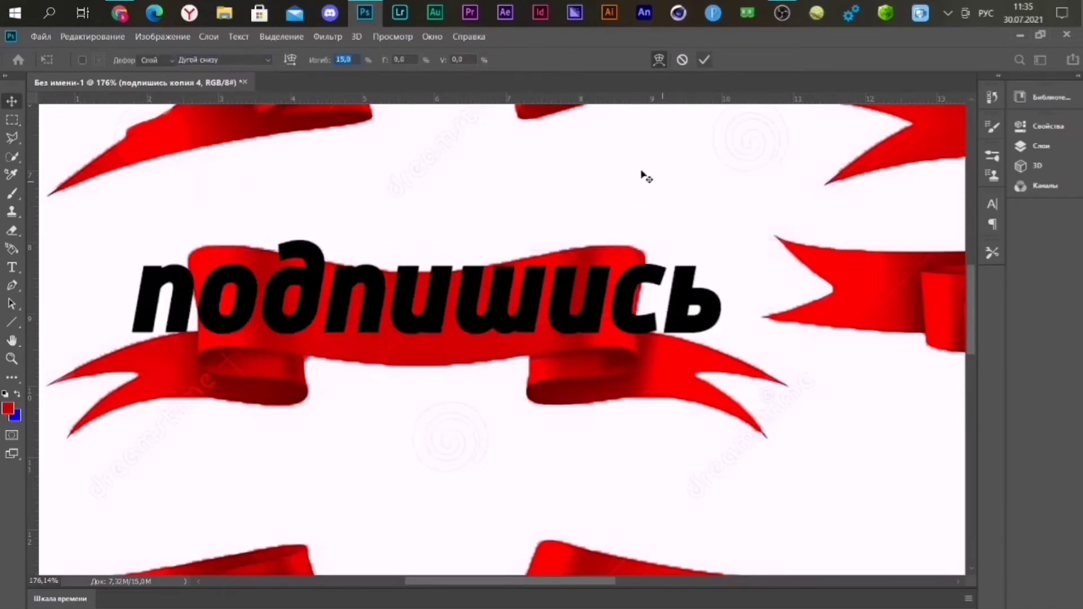
pyautogui.scroll(1, 397, 330)
# Step: Nudge and skew the arched word to match the ribbon, then commit and fit the sheet in view
pyautogui.hotkey('ctrl', 't')
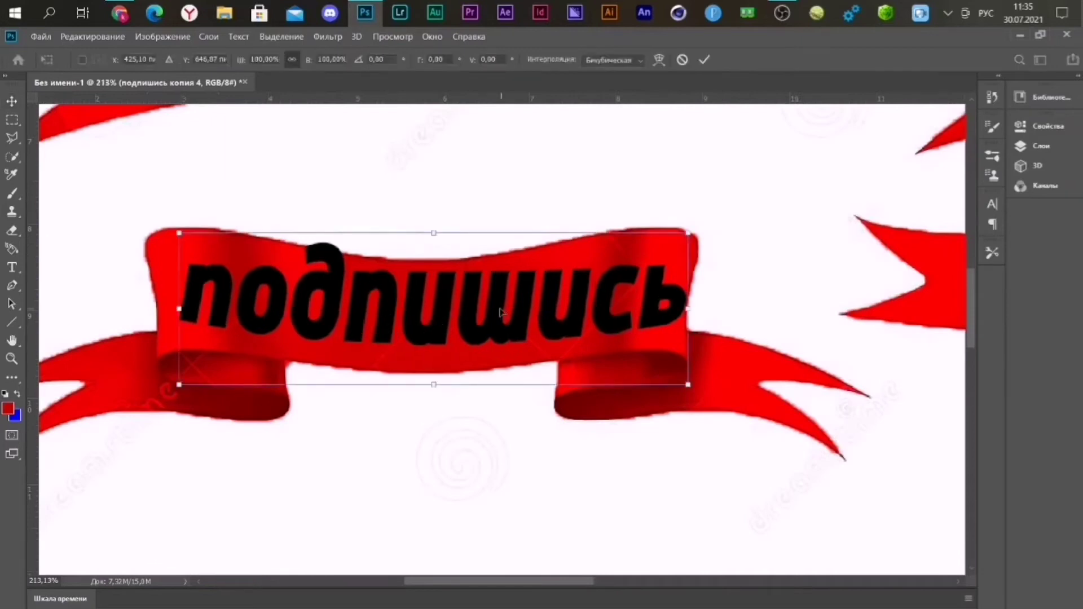
pyautogui.moveTo(494, 313); pyautogui.dragTo(496, 318)
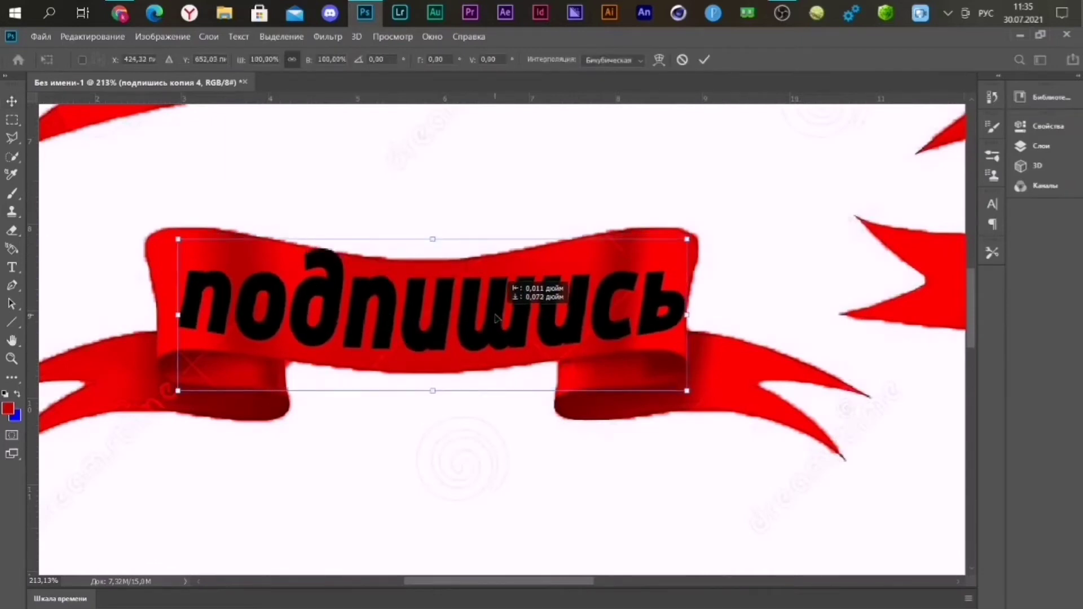
pyautogui.moveTo(178, 239); pyautogui.dragTo(184, 247)
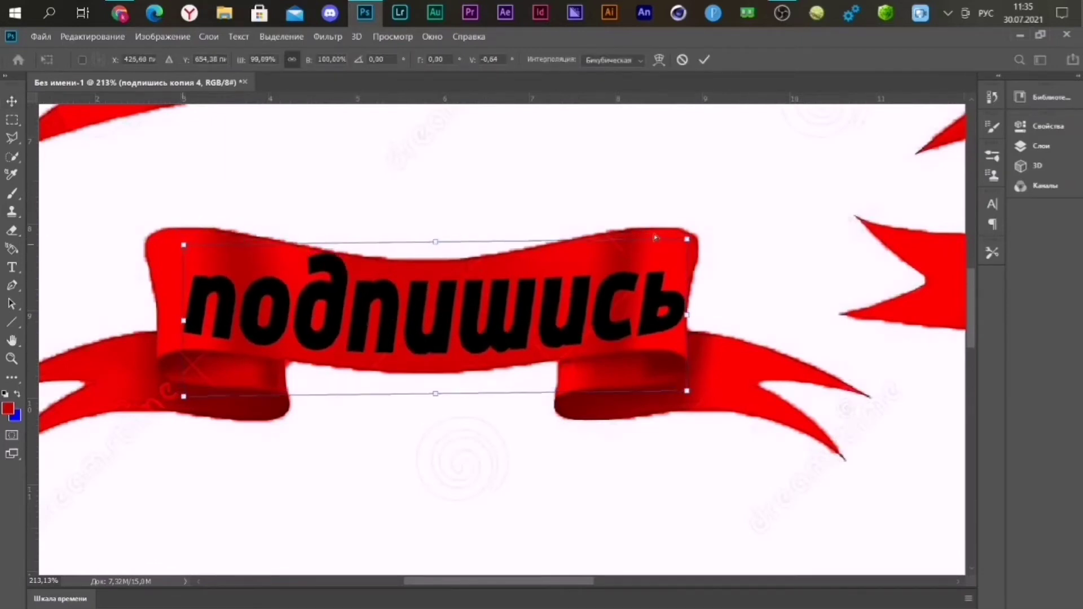
pyautogui.moveTo(683, 239); pyautogui.dragTo(680, 241)
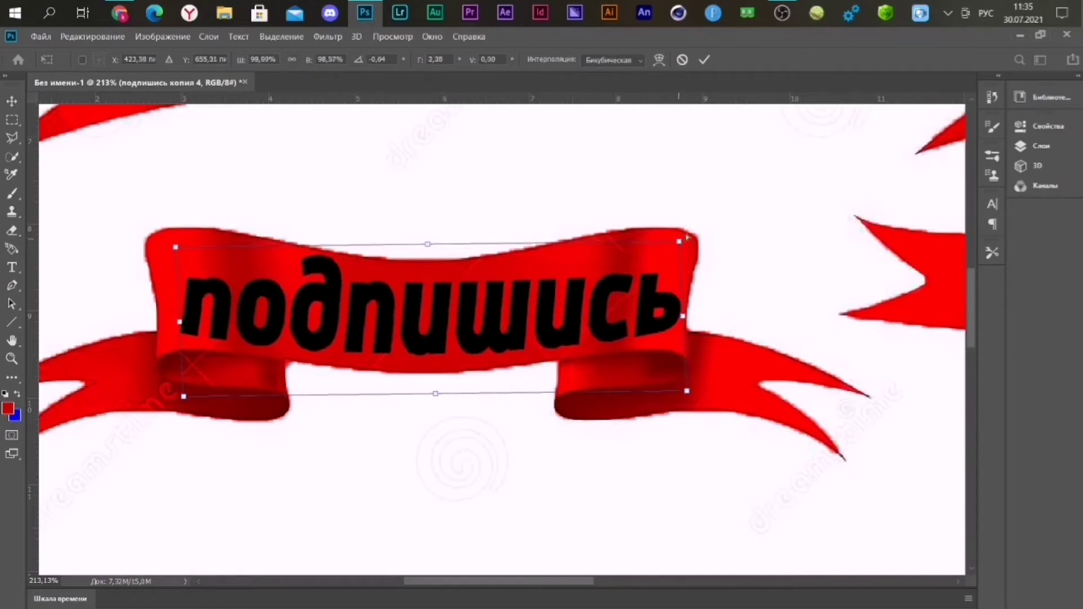
pyautogui.click(705, 60)
pyautogui.hotkey('ctrl', '0')
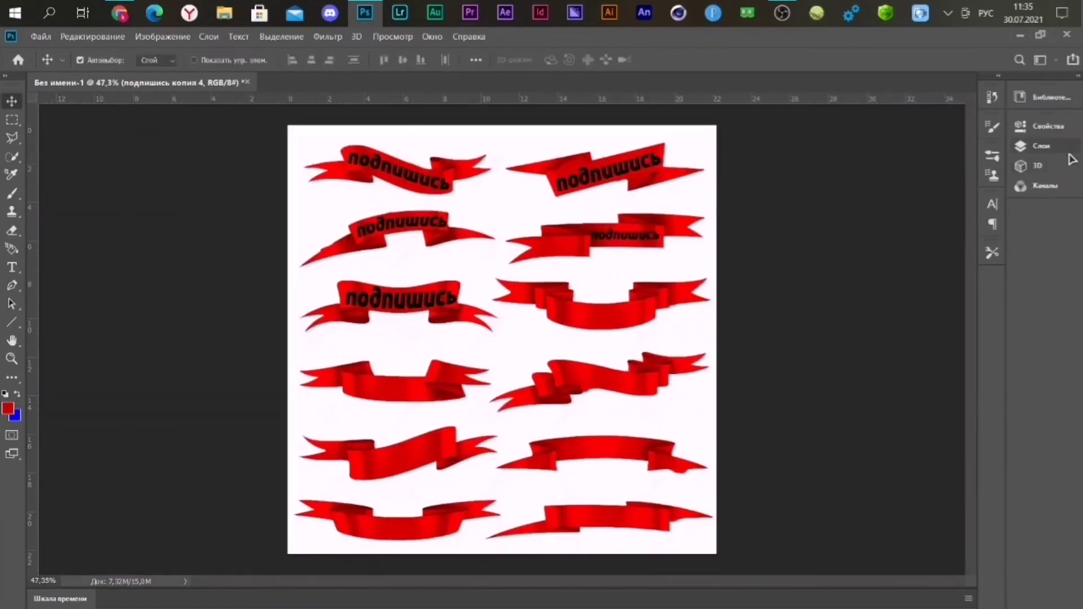
# Step: Duplicate the original подпишись layer and move the copy onto the third right ribbon
pyautogui.click(1041, 147)
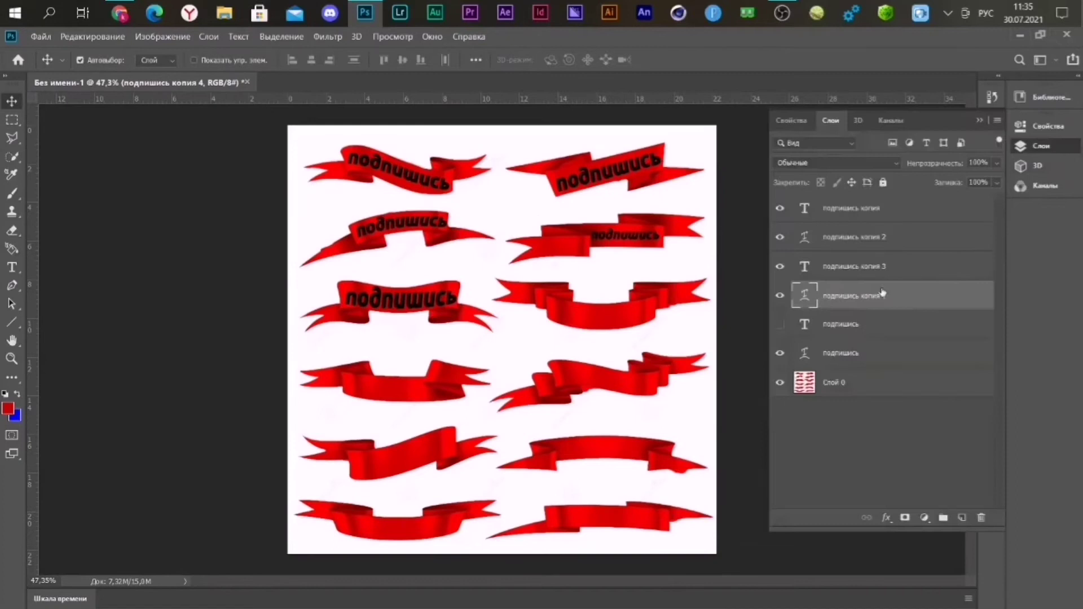
pyautogui.click(782, 332)
pyautogui.hotkey('ctrl', 'j')
pyautogui.click(985, 124)
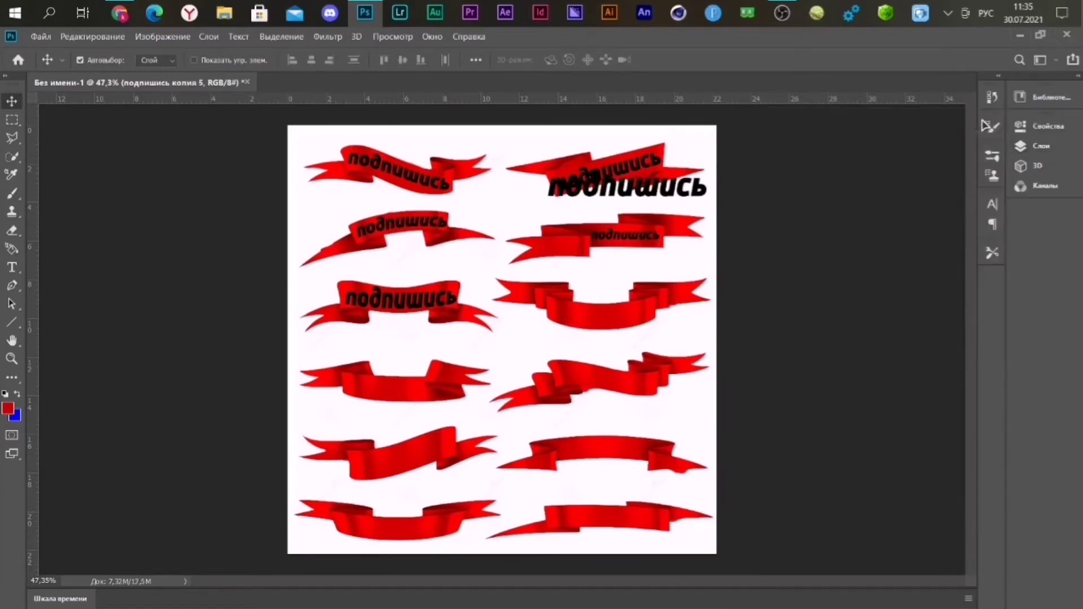
pyautogui.moveTo(646, 197); pyautogui.dragTo(587, 314)
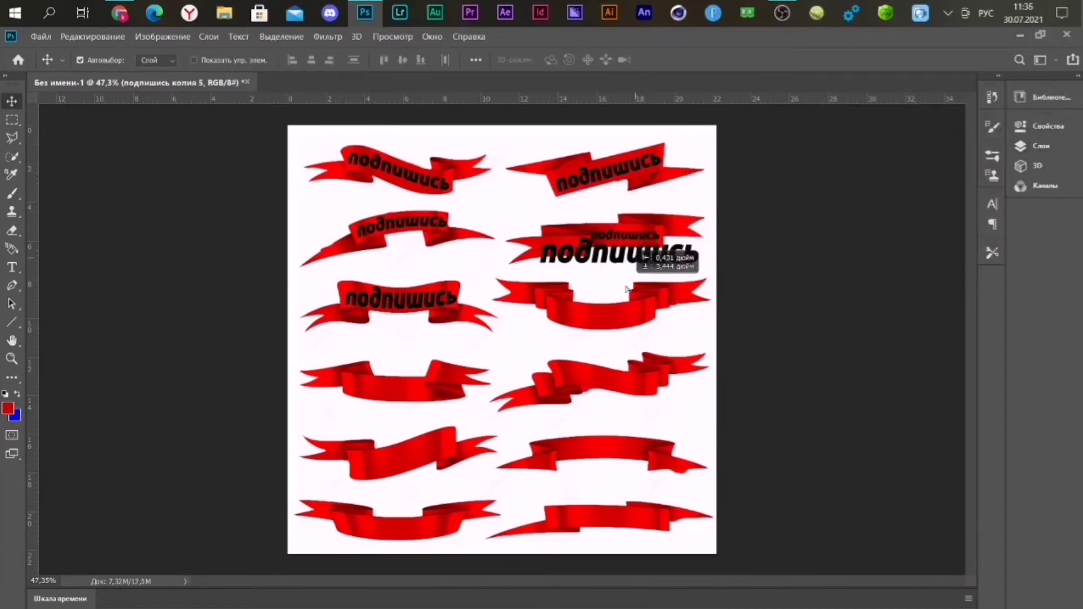
pyautogui.scroll(5, 700, 309)
pyautogui.scroll(1, 699, 309)
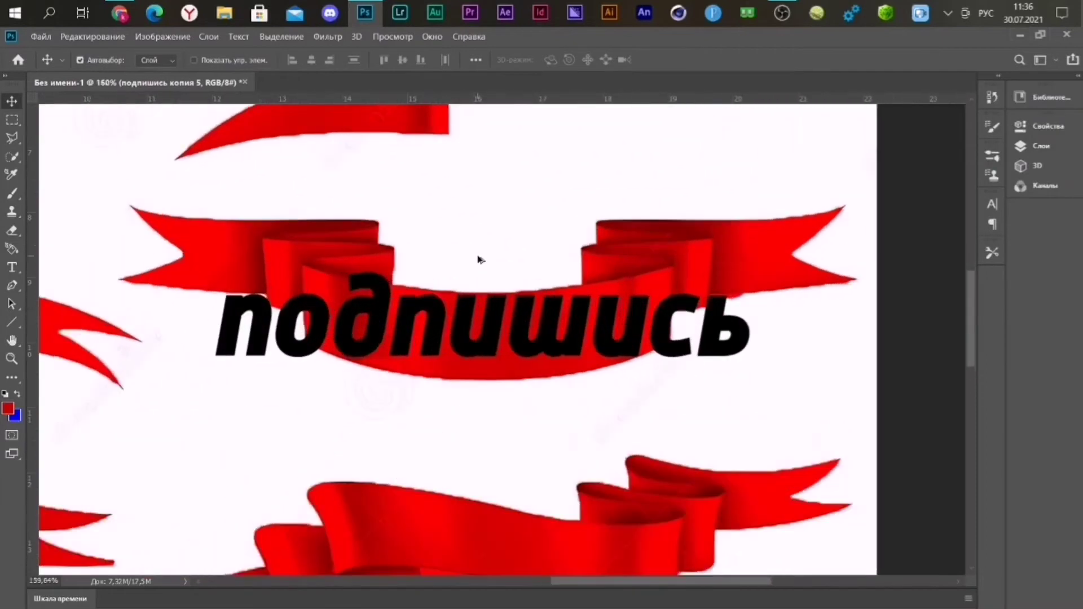
pyautogui.scroll(1, 447, 259)
# Step: Warp the new word with the Панцирем вниз (Shell Lower) style and a new bend amount
pyautogui.hotkey('ctrl', 't')
pyautogui.click(659, 60)
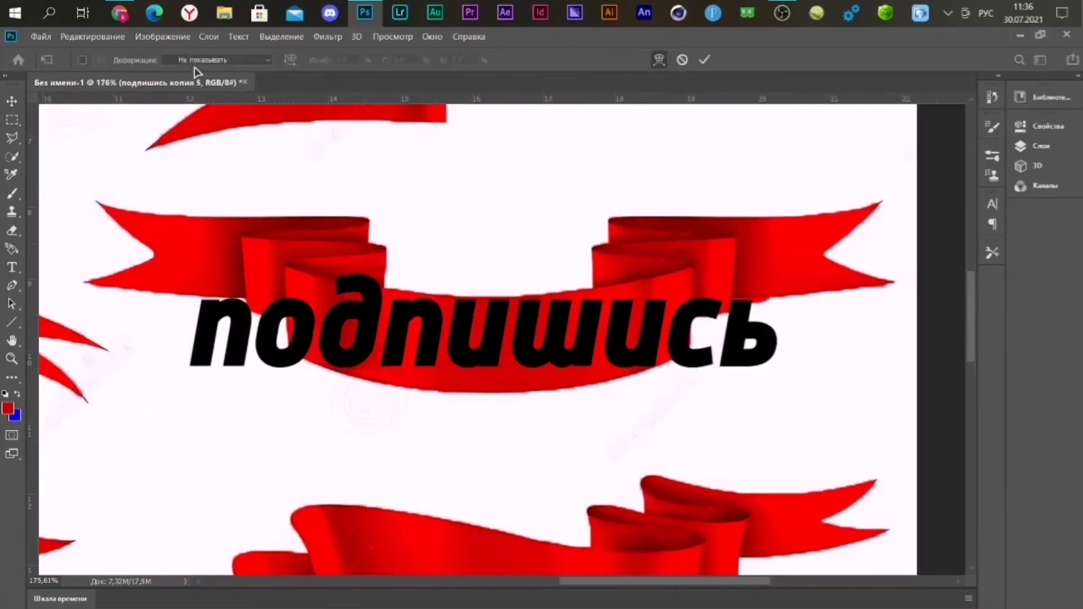
pyautogui.click(199, 61)
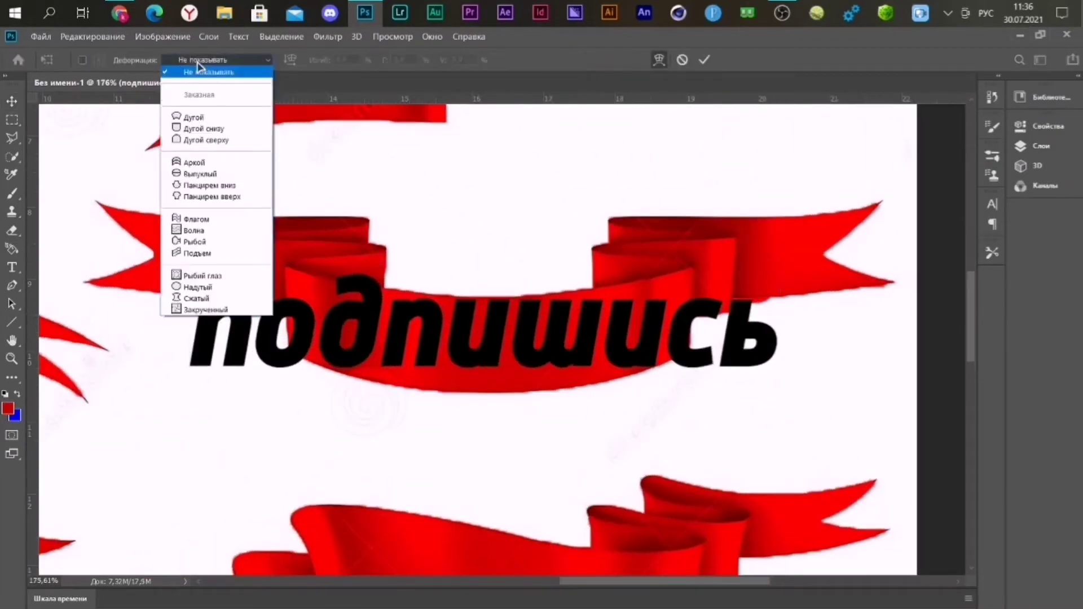
pyautogui.click(229, 185)
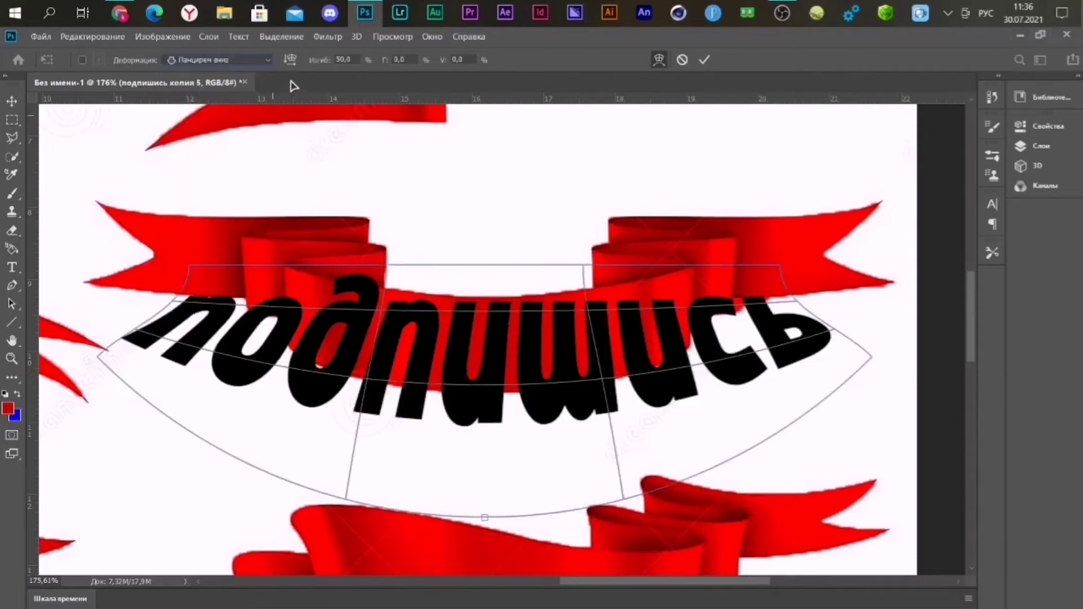
pyautogui.doubleClick(351, 59)
pyautogui.write('5')
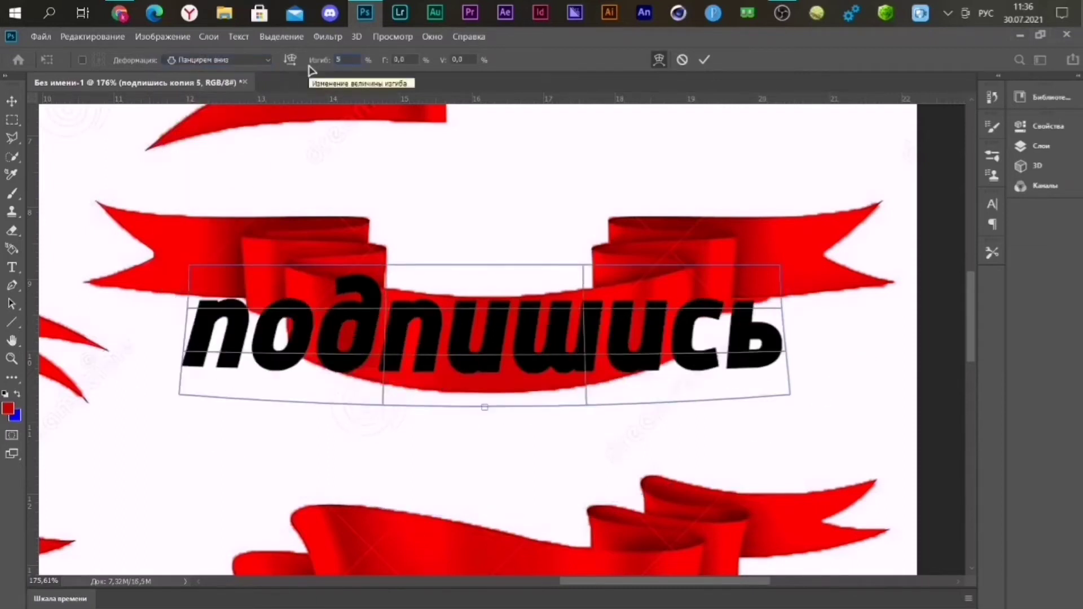
pyautogui.write('20')
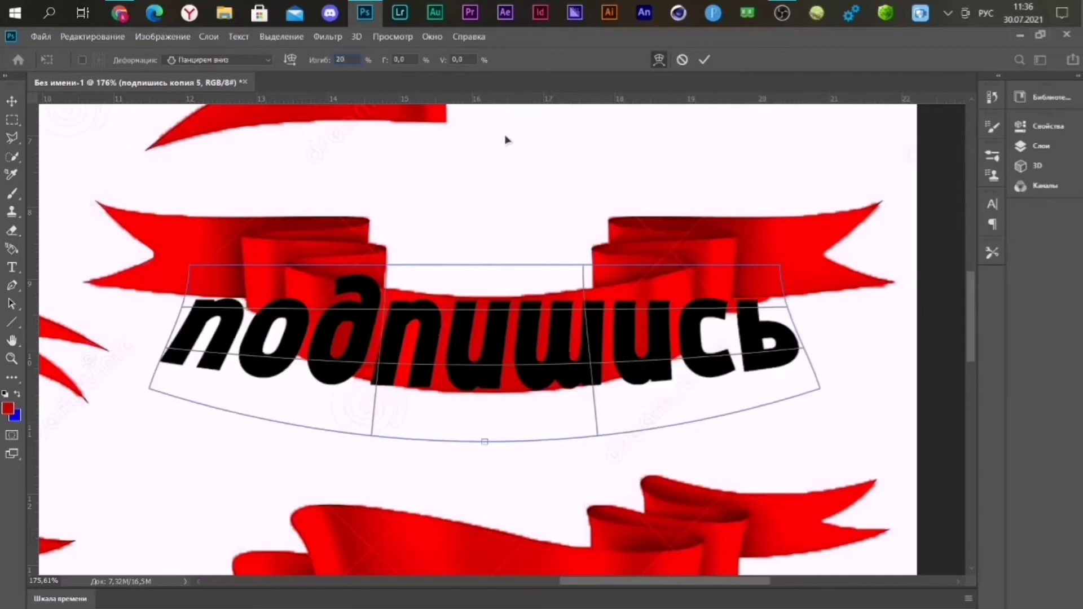
pyautogui.click(704, 60)
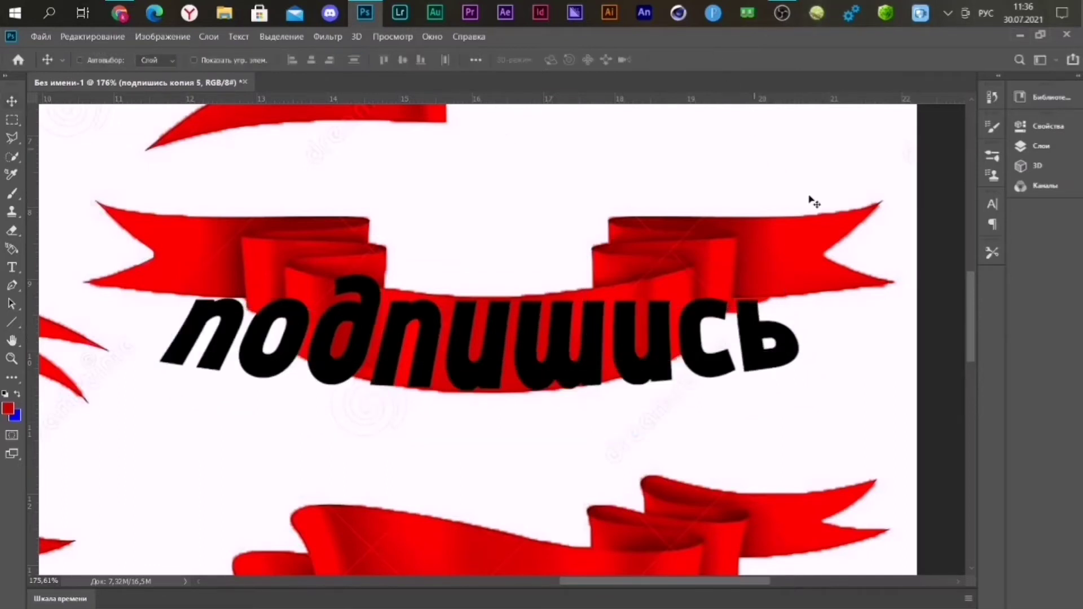
# Step: Shrink and reposition the warped word to fit the ribbon, then commit and fit the sheet in view
pyautogui.hotkey('ctrl', 't')
pyautogui.moveTo(820, 266); pyautogui.dragTo(766, 282)
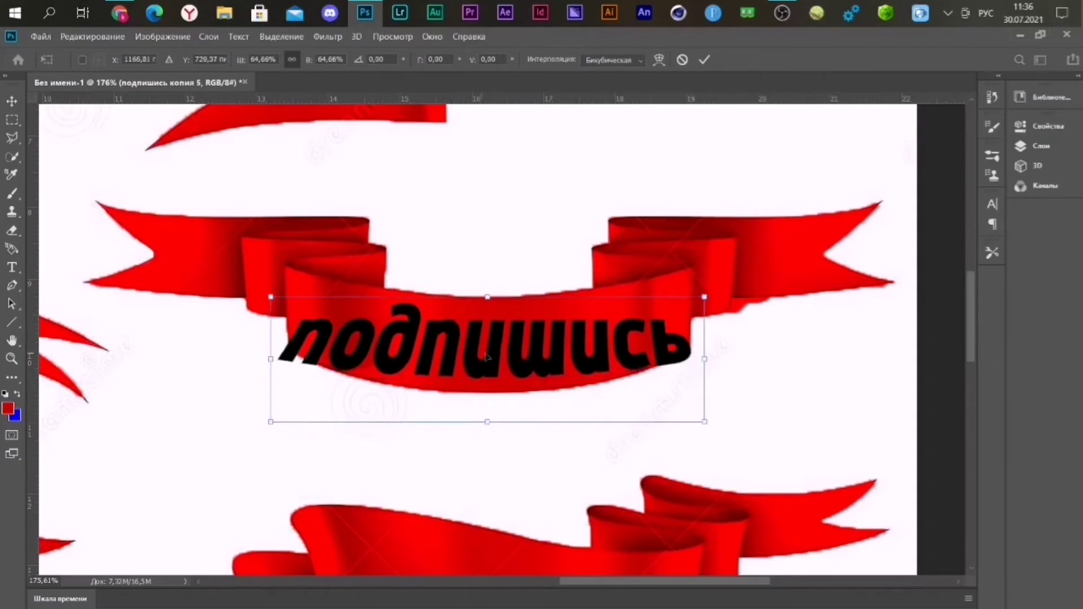
pyautogui.moveTo(478, 358); pyautogui.dragTo(489, 349)
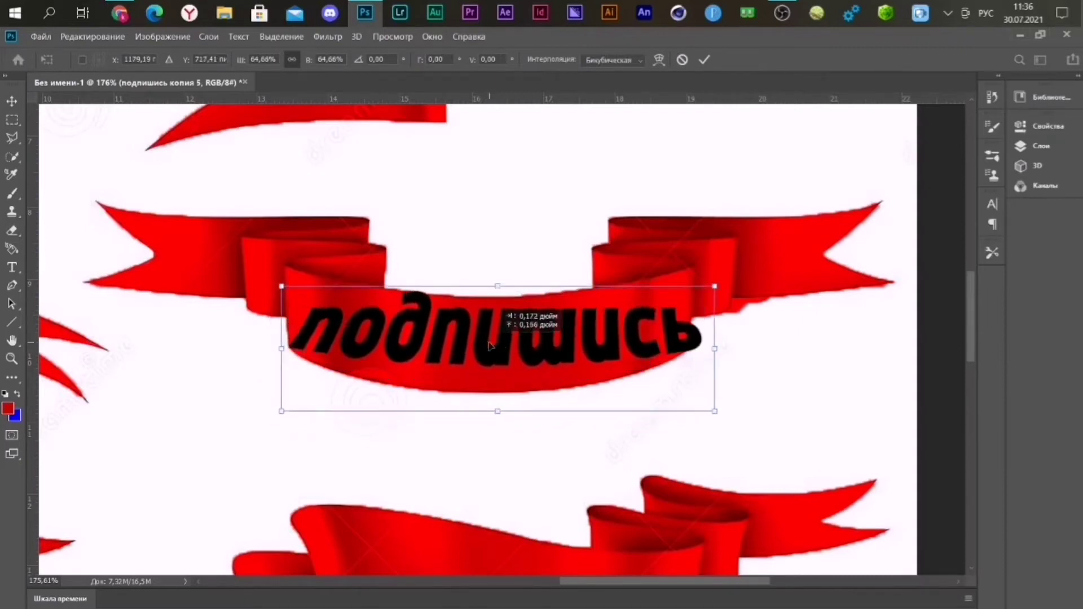
pyautogui.moveTo(488, 289); pyautogui.dragTo(490, 296)
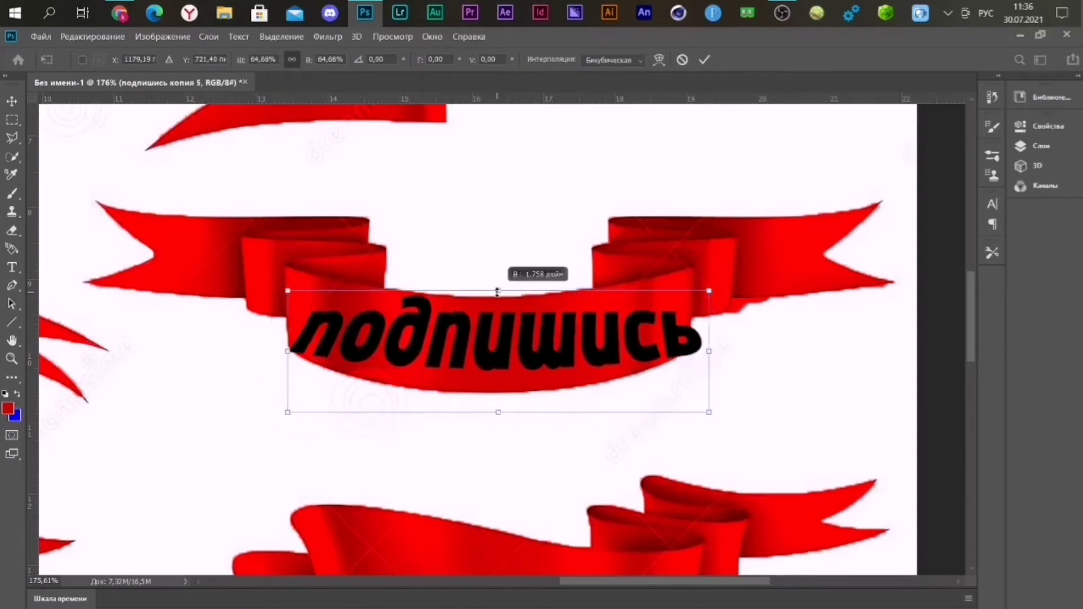
pyautogui.click(704, 59)
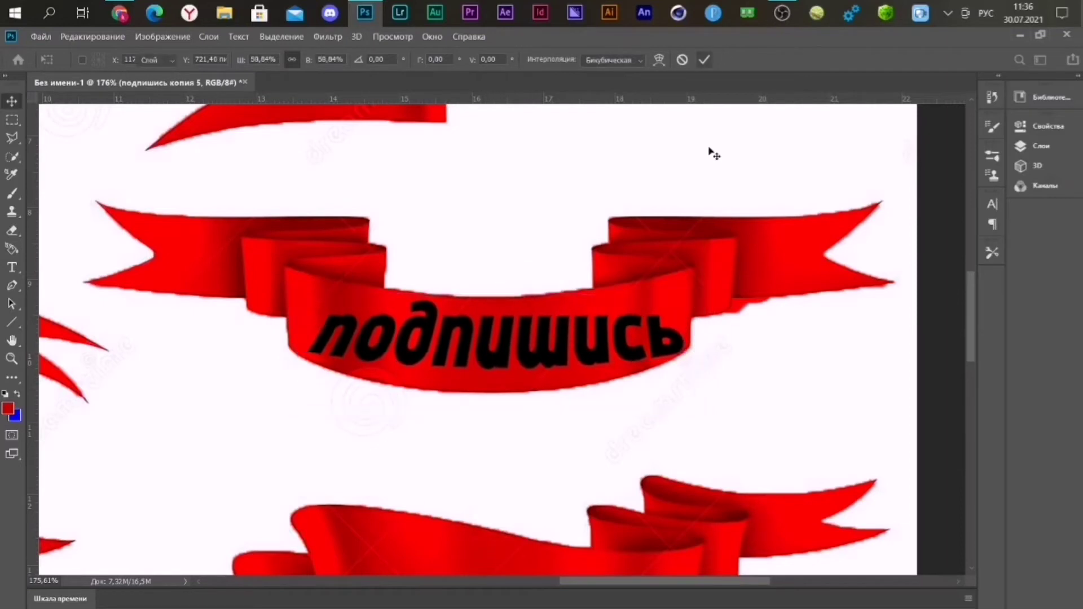
pyautogui.hotkey('ctrl', '0')
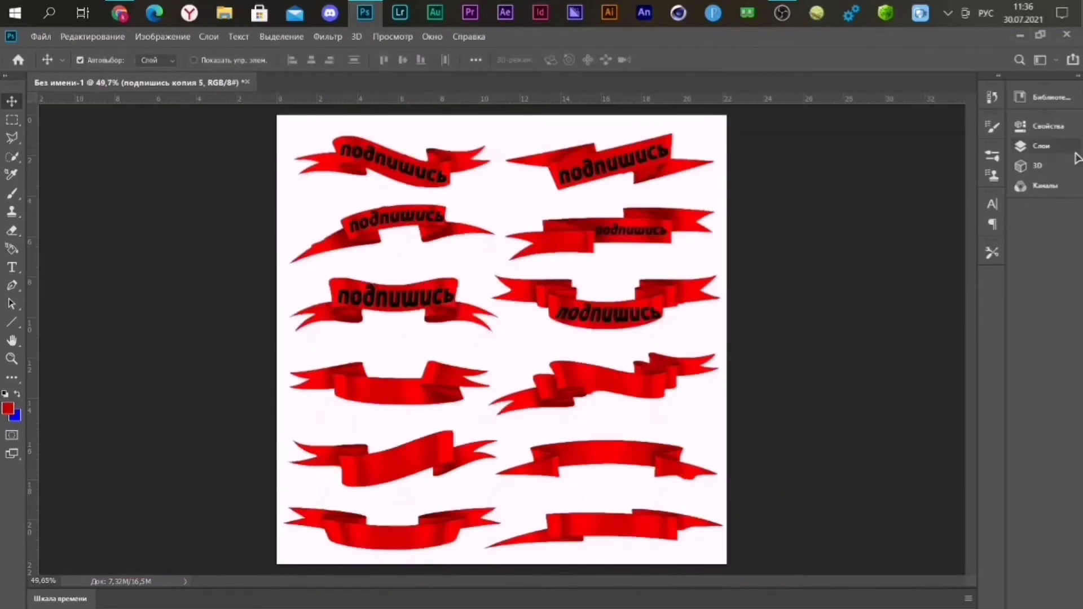
# Step: Duplicate the original подпишись layer and move the copy onto the fourth left ribbon
pyautogui.click(1066, 148)
pyautogui.moveTo(828, 362); pyautogui.dragTo(824, 339)
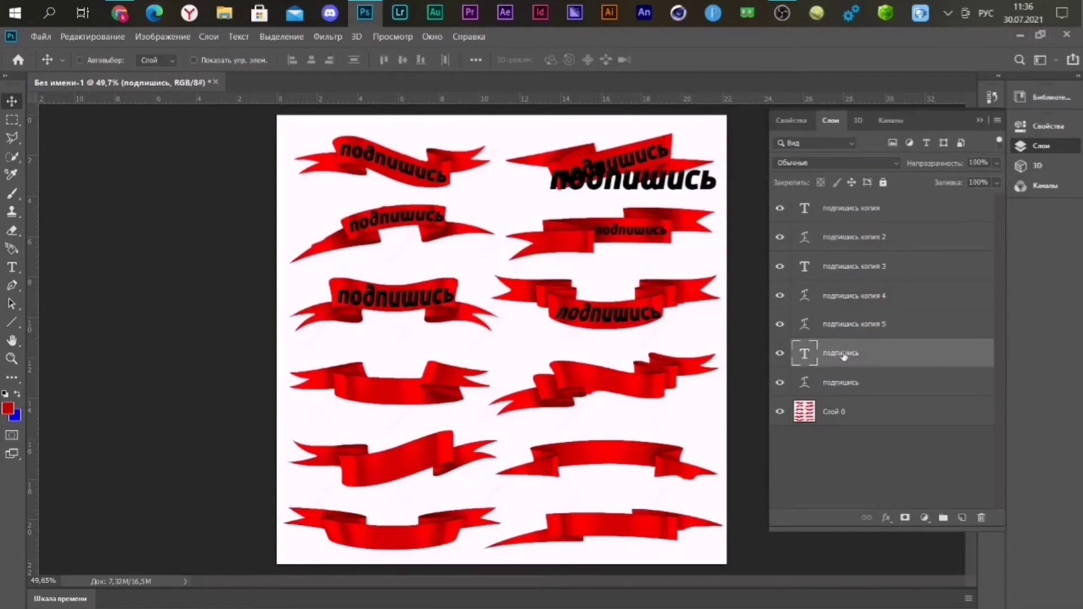
pyautogui.click(980, 122)
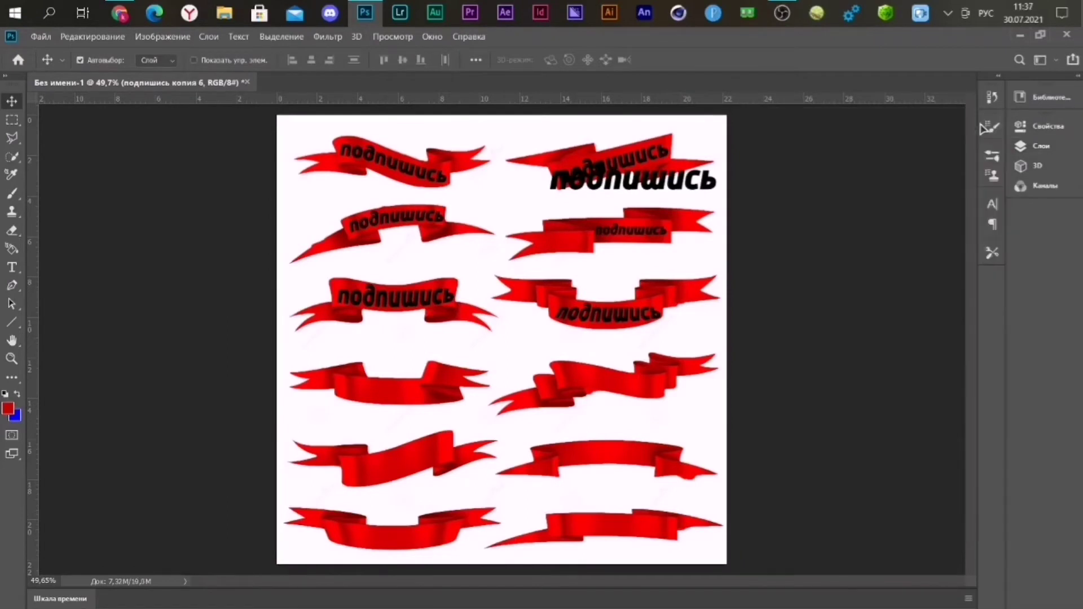
pyautogui.hotkey('ctrl', 't')
pyautogui.moveTo(626, 179); pyautogui.dragTo(409, 386)
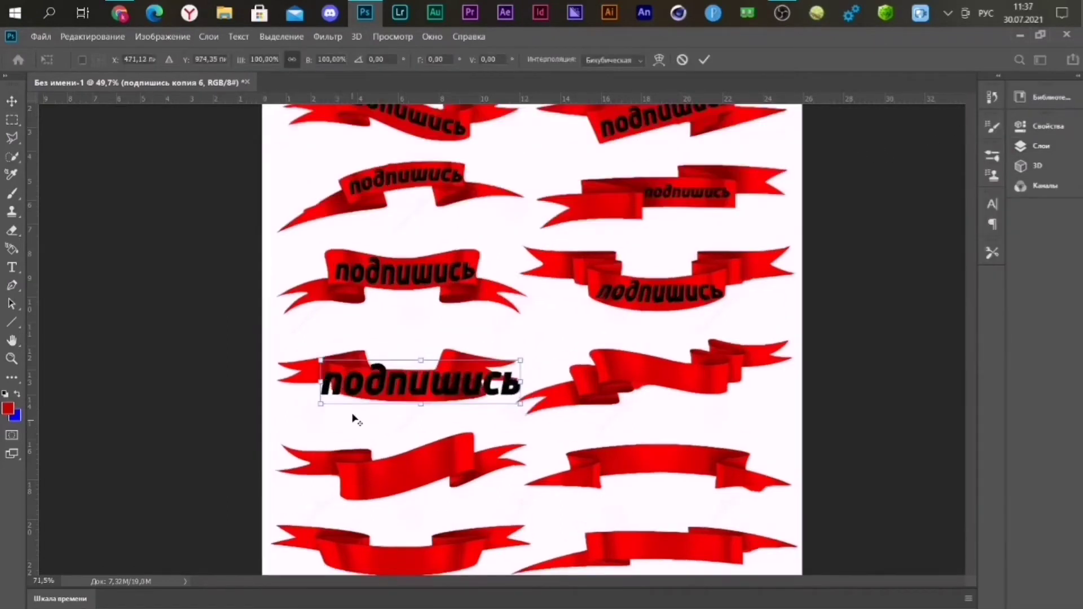
pyautogui.keyDown('alt'); pyautogui.scroll(3, 372, 395); pyautogui.keyUp('alt')
pyautogui.keyDown('alt'); pyautogui.scroll(2, 384, 389); pyautogui.keyUp('alt')
pyautogui.keyDown('alt'); pyautogui.scroll(1, 395, 378); pyautogui.keyUp('alt')
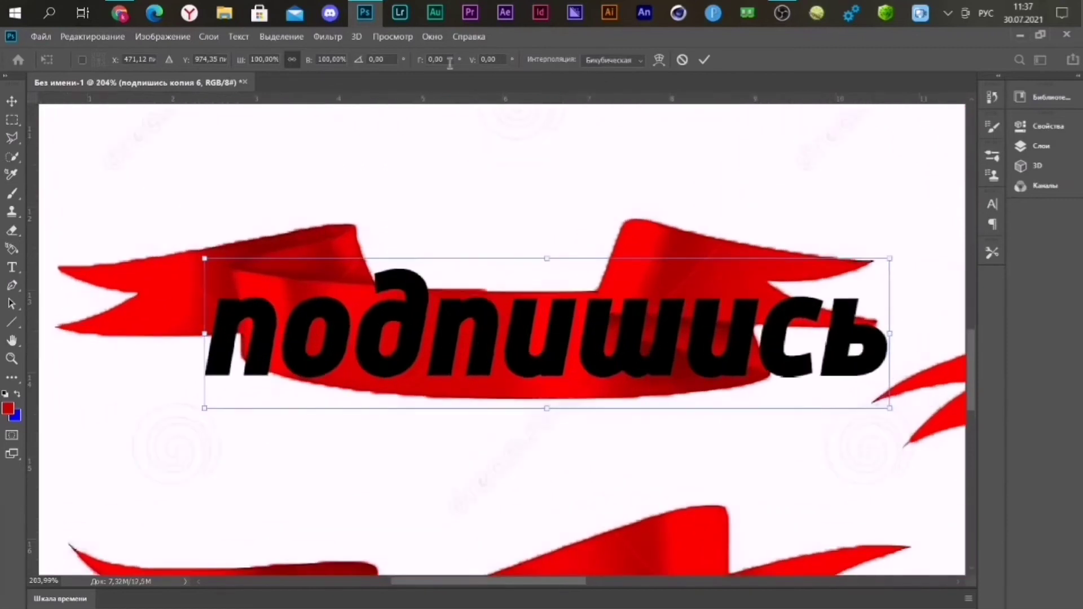
# Step: Apply an Arc warp with bend -5 to the copy
pyautogui.click(659, 59)
pyautogui.click(242, 58)
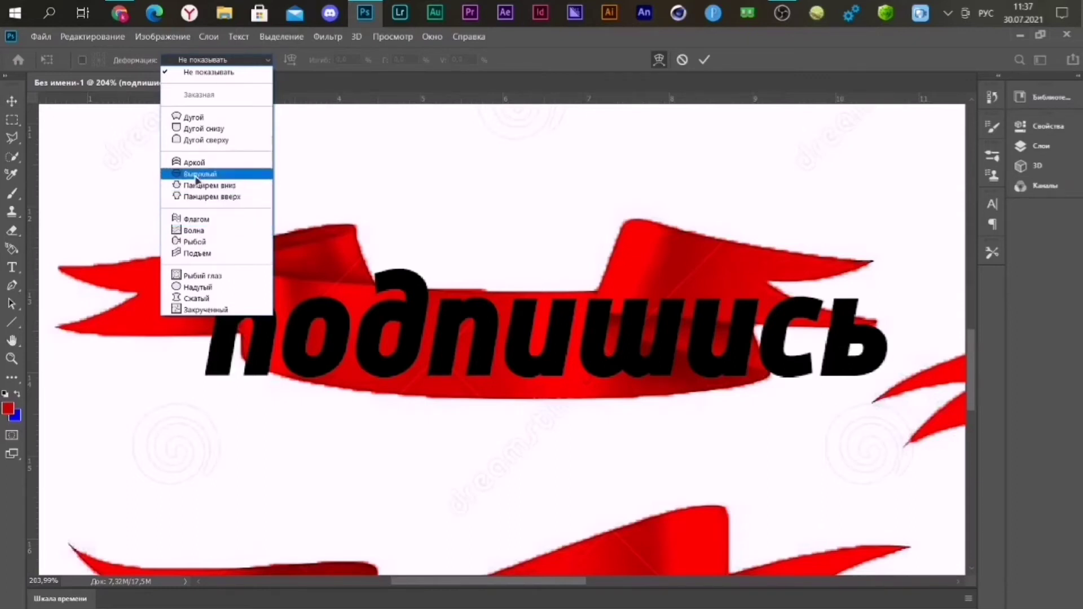
pyautogui.click(193, 164)
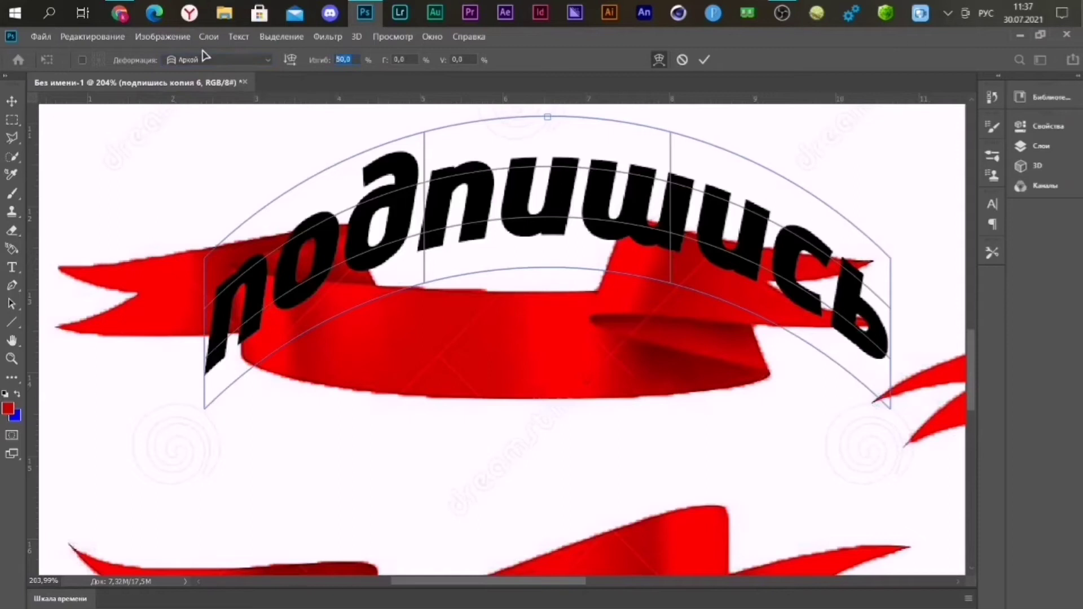
pyautogui.write('-5')
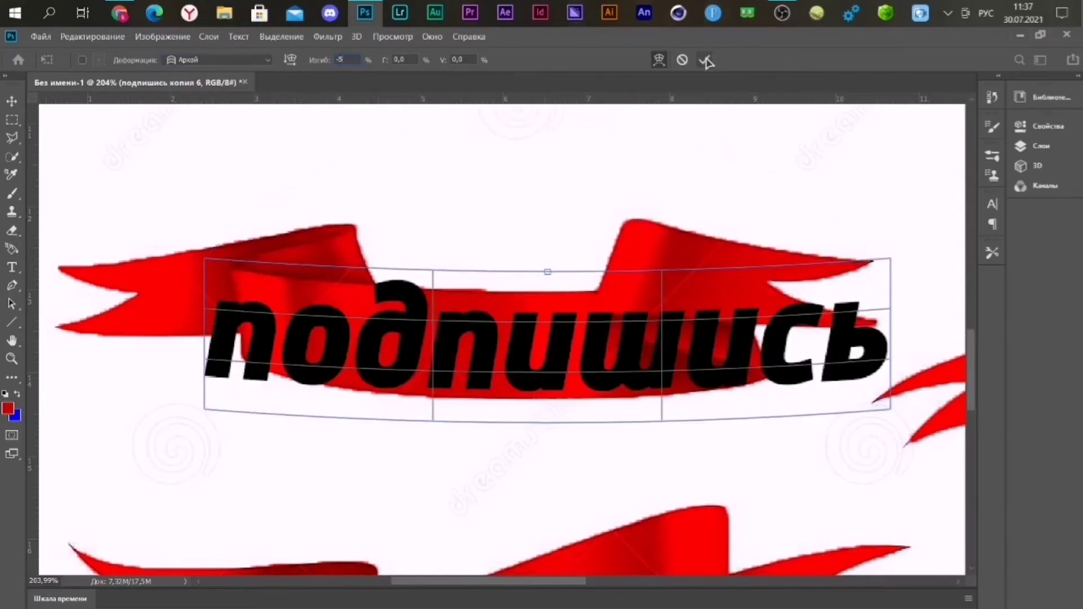
pyautogui.click(704, 59)
# Step: Scale the arched word to about 67%, shift it left, and skew it to follow the ribbon
pyautogui.hotkey('ctrl', 't')
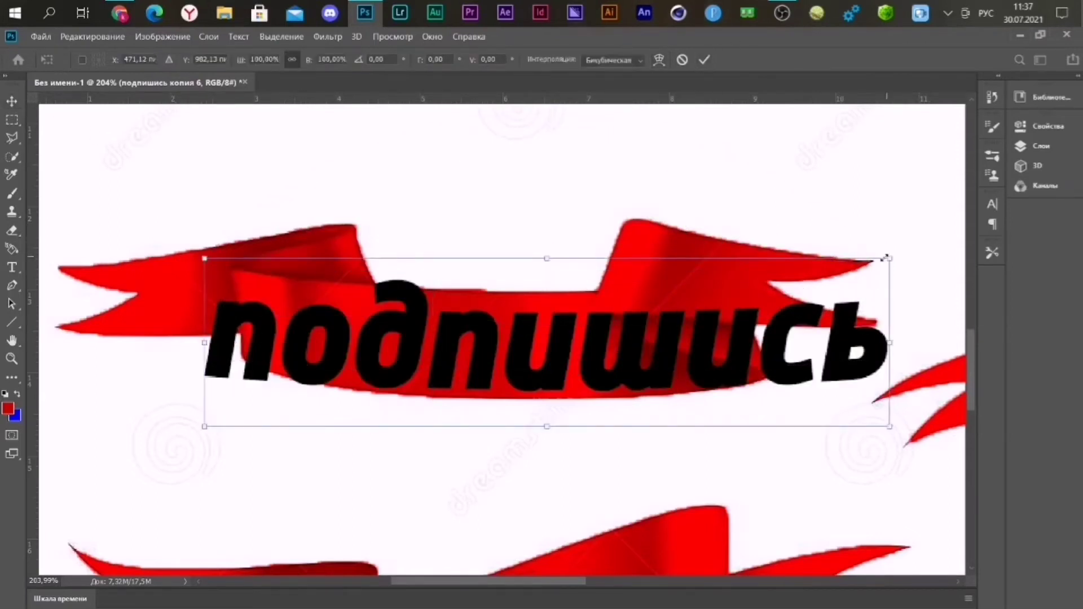
pyautogui.moveTo(885, 258); pyautogui.dragTo(768, 286)
pyautogui.moveTo(662, 341); pyautogui.dragTo(607, 338)
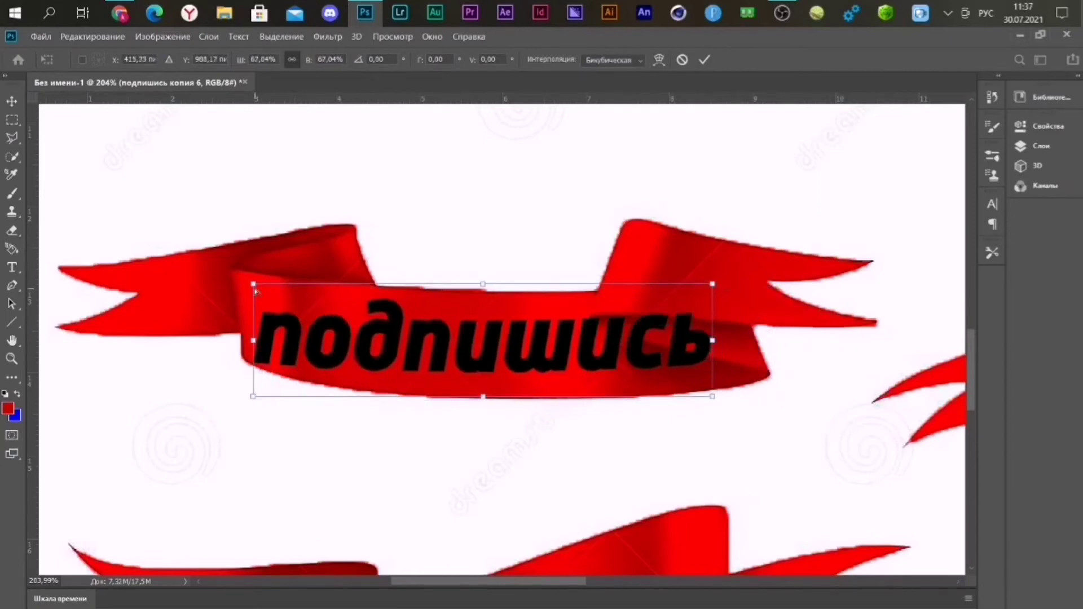
pyautogui.moveTo(255, 291); pyautogui.dragTo(261, 273)
pyautogui.moveTo(252, 397); pyautogui.dragTo(252, 389)
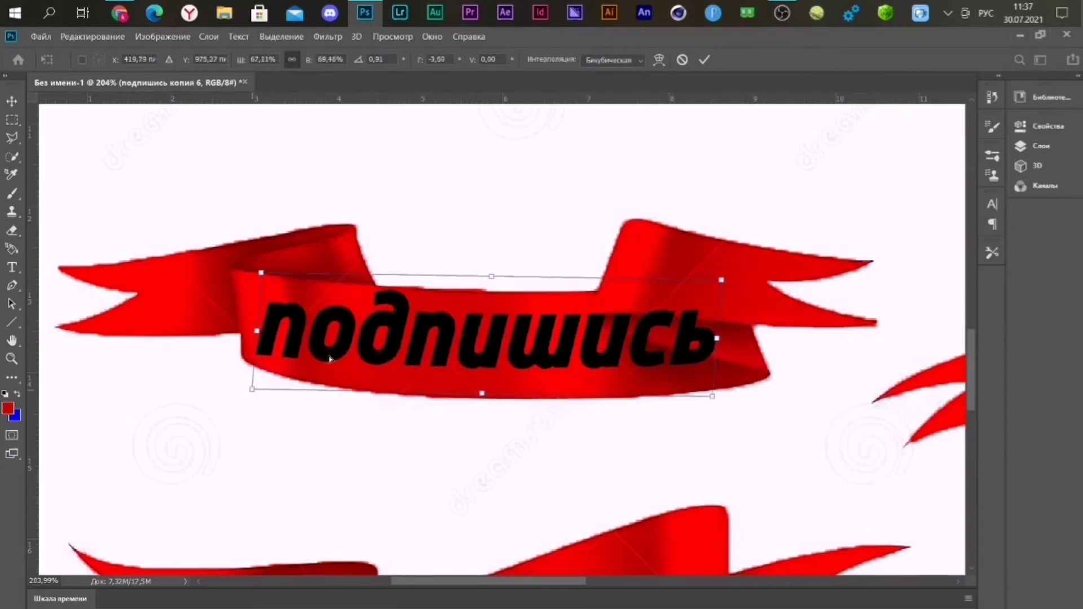
# Step: Commit the size and skew changes and rasterize the подпишись копия 6 layer
pyautogui.click(705, 62)
pyautogui.scroll(3, 694, 363)
pyautogui.scroll(3, 827, 317)
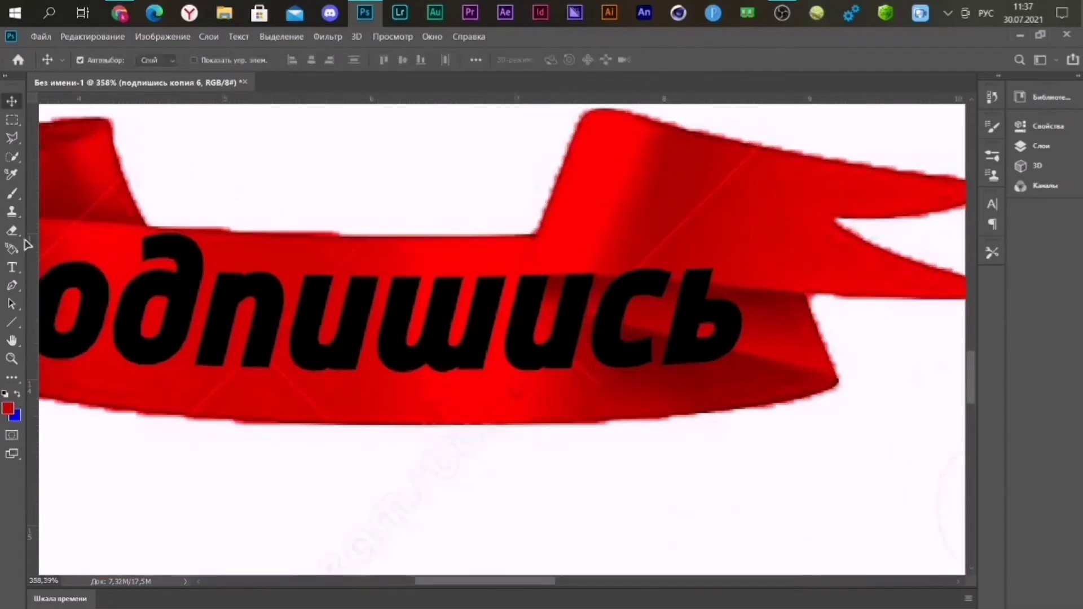
pyautogui.click(18, 105)
pyautogui.click(1040, 146)
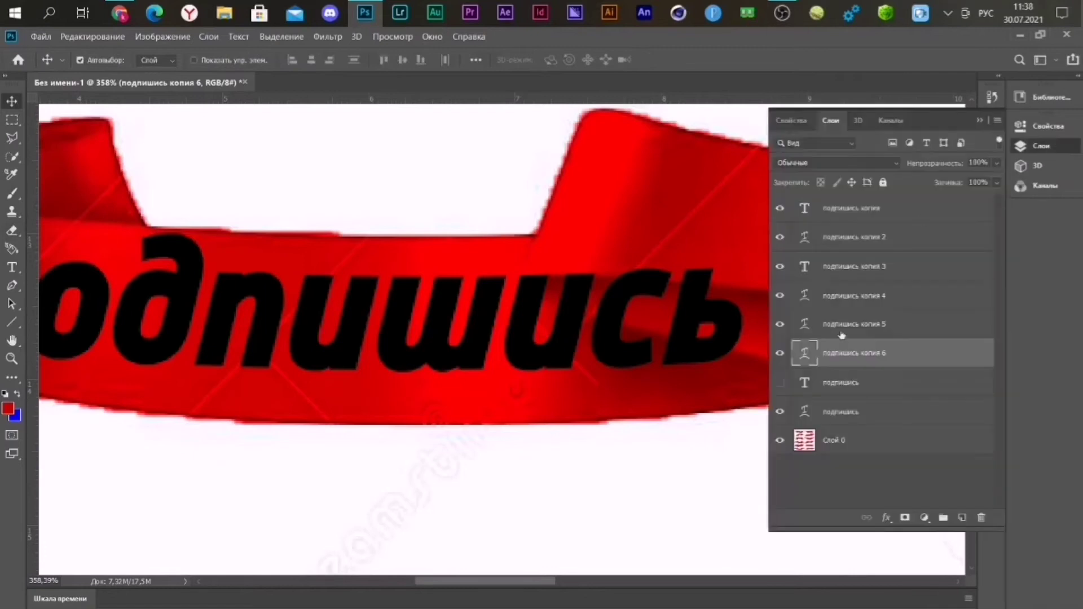
pyautogui.rightClick(906, 357)
pyautogui.click(756, 257)
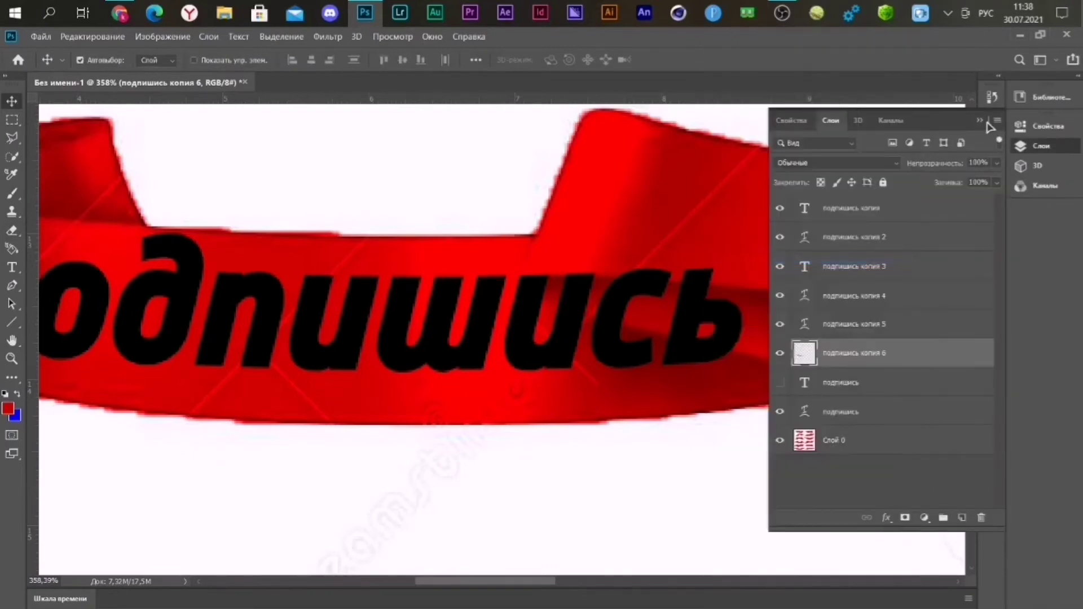
# Step: With a size-15 eraser, erase the letter tops hidden under the ribbon fold, then zoom out
pyautogui.click(12, 231)
pyautogui.rightClick(643, 310)
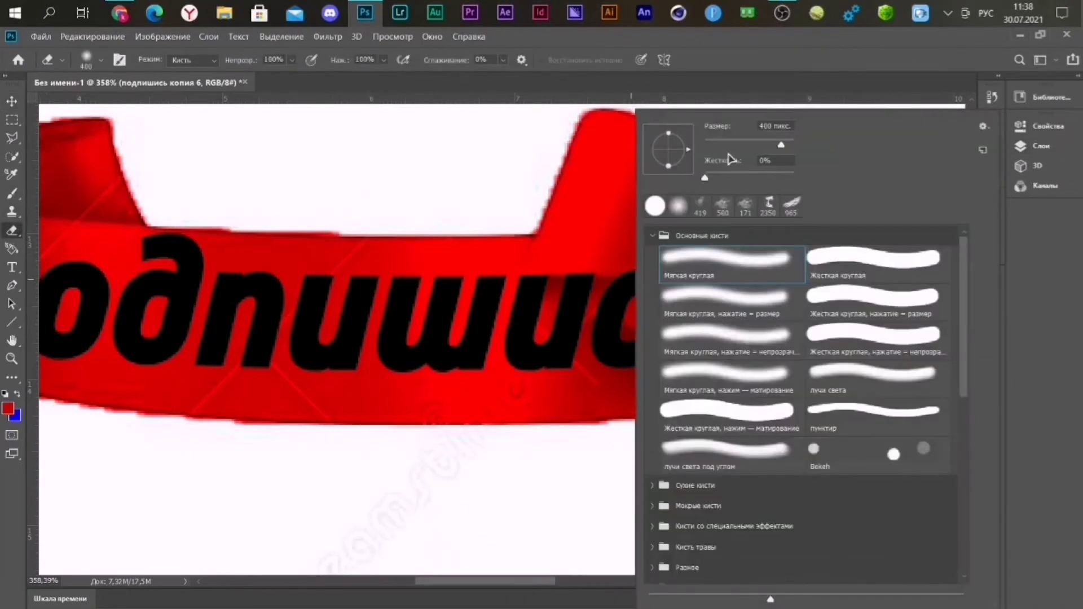
pyautogui.click(101, 61)
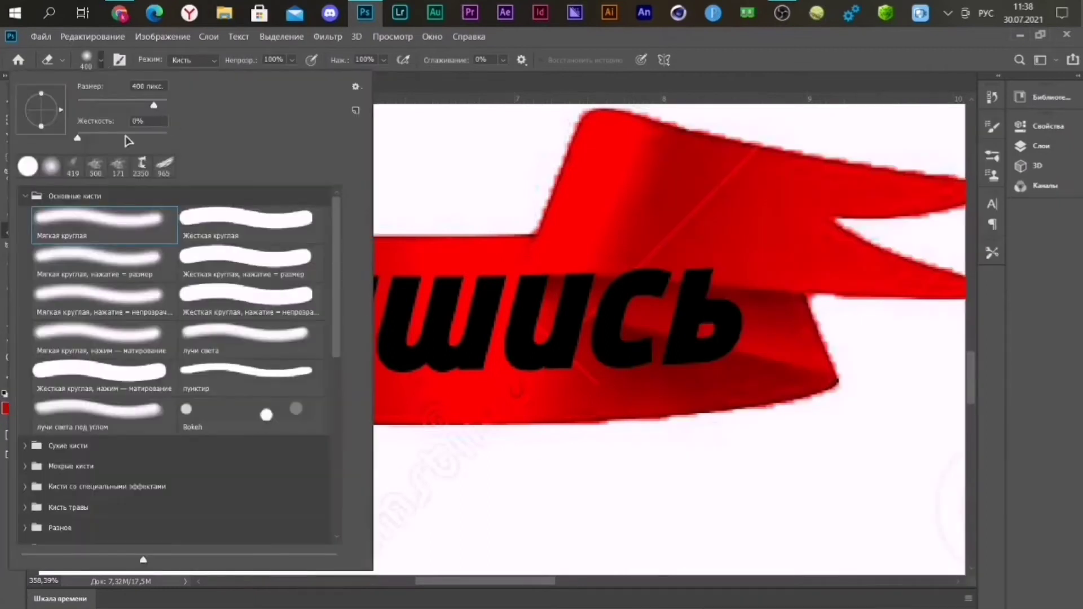
pyautogui.press('Return')
pyautogui.moveTo(720, 285)
pyautogui.mouseDown()
pyautogui.moveTo(556, 251)
pyautogui.moveTo(738, 331)
pyautogui.mouseUp()
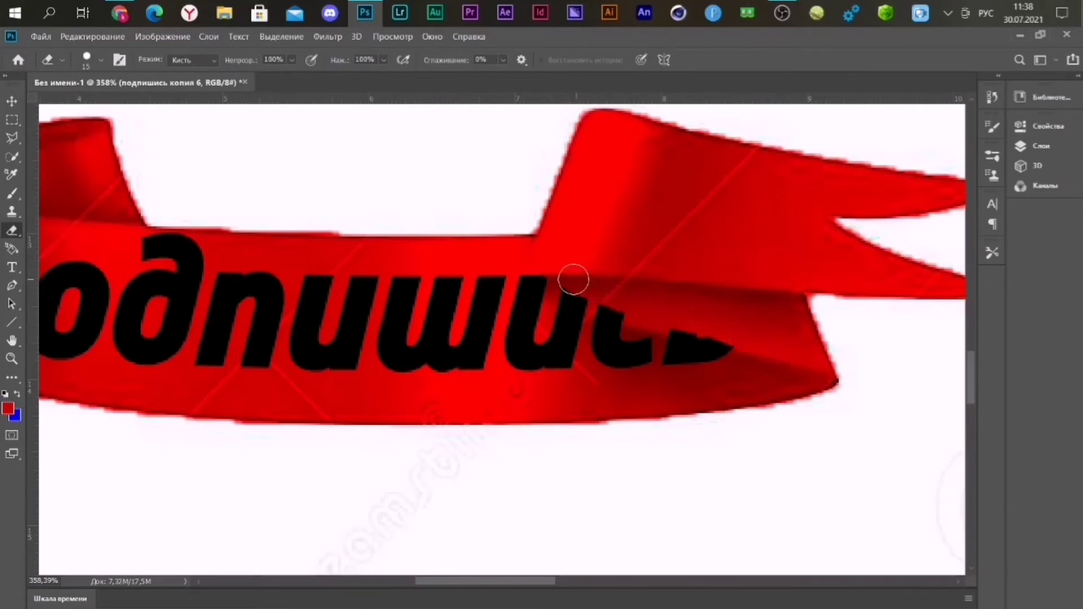
pyautogui.scroll(-4, 581, 286)
pyautogui.scroll(-5, 730, 314)
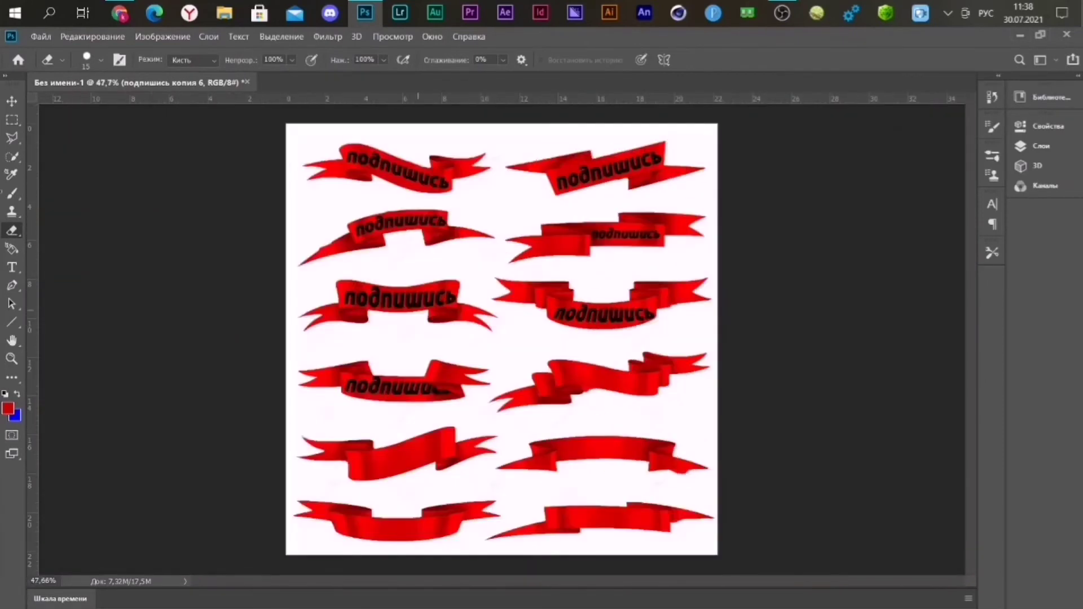
# Step: Make the original подпишись layer visible again and duplicate it
pyautogui.click(11, 102)
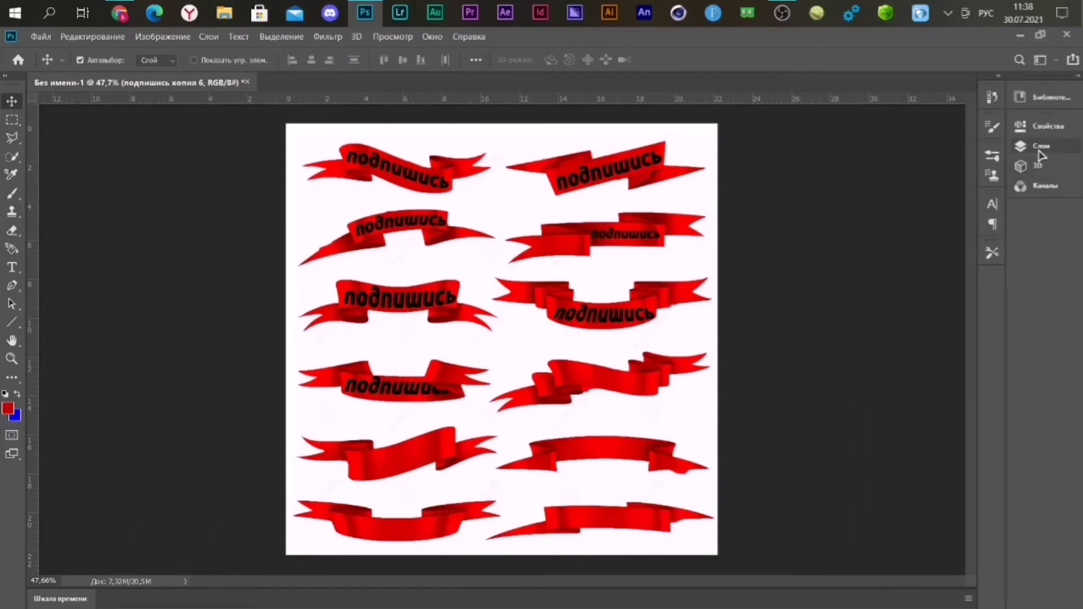
pyautogui.click(1049, 147)
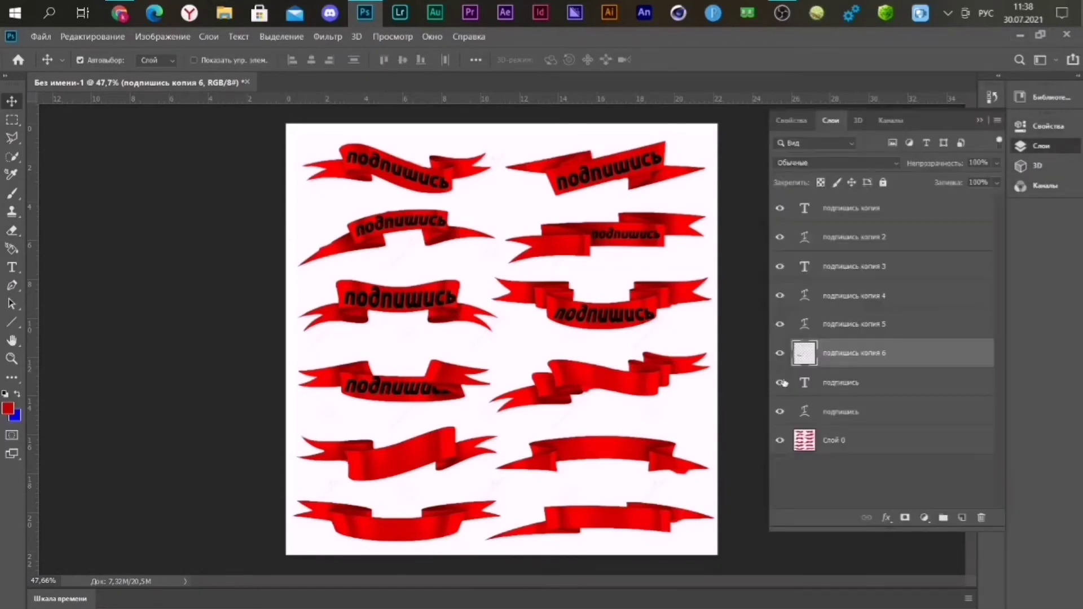
pyautogui.click(780, 383)
pyautogui.click(866, 387)
pyautogui.hotkey('ctrl', 'j')
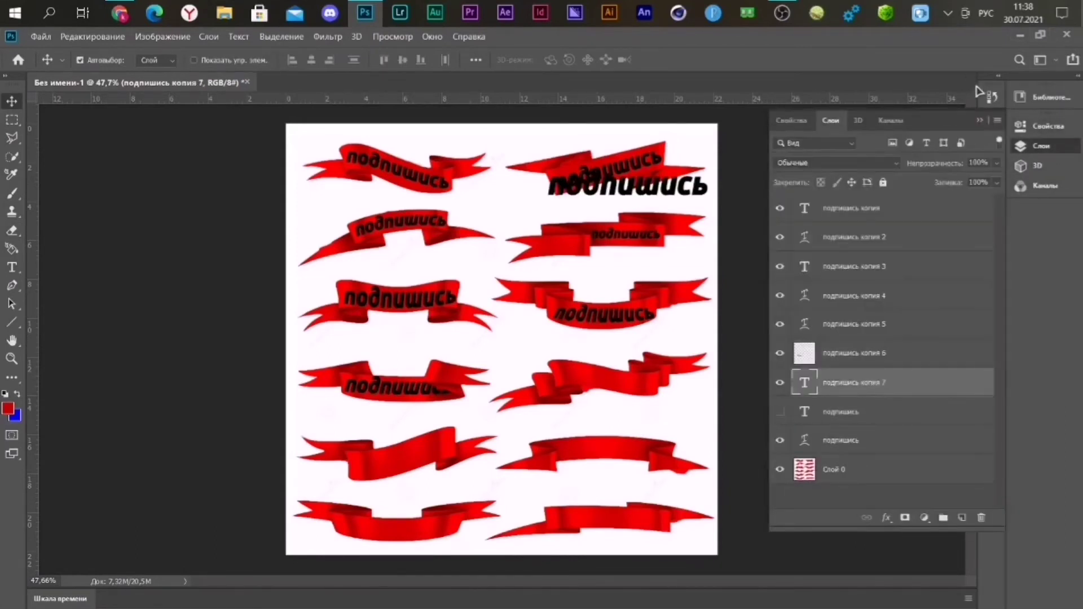
pyautogui.click(981, 120)
pyautogui.scroll(2, 829, 351)
# Step: Move the copy onto the fourth right ribbon and apply a Flag warp with bend -20
pyautogui.hotkey('ctrl', 't')
pyautogui.moveTo(598, 132); pyautogui.dragTo(600, 402)
pyautogui.scroll(2, 564, 384)
pyautogui.scroll(2, 541, 367)
pyautogui.scroll(1, 525, 355)
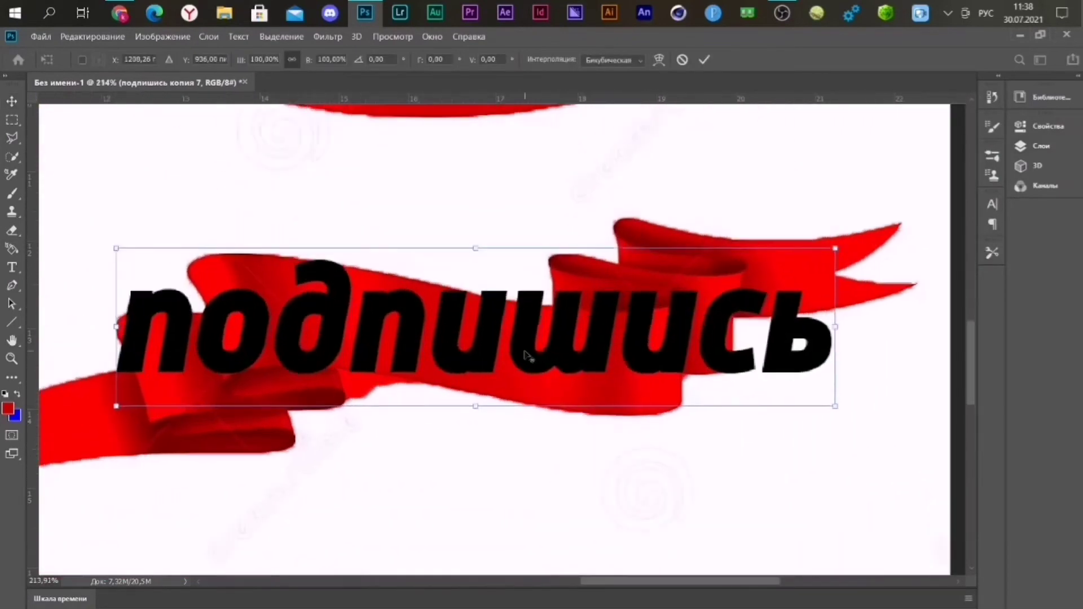
pyautogui.click(658, 59)
pyautogui.click(265, 60)
pyautogui.click(223, 221)
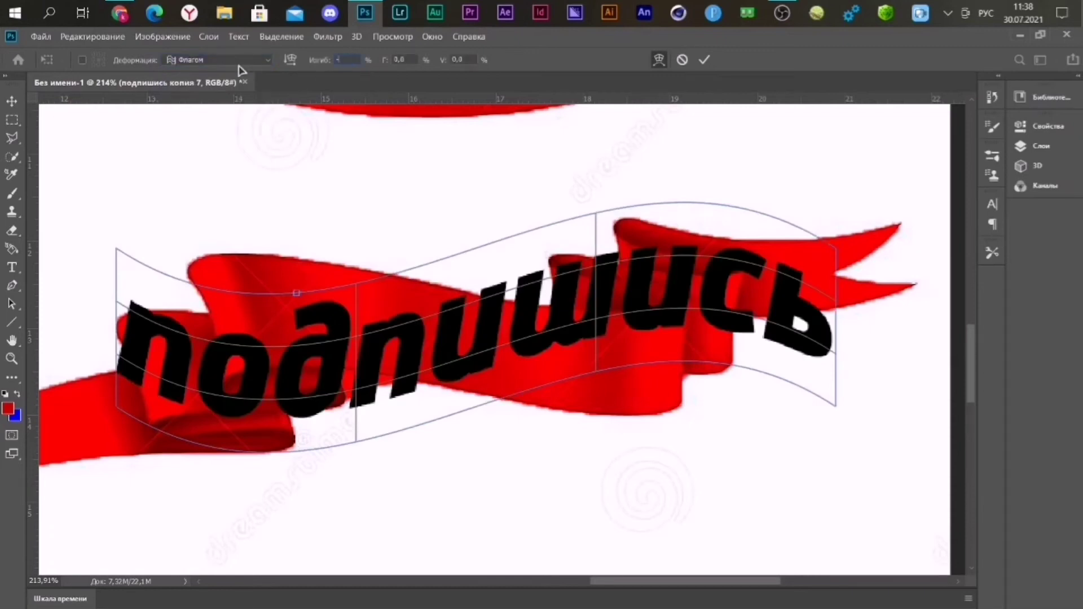
pyautogui.hotkey('shift', 'Down')
pyautogui.hotkey('shift', 'Down')
pyautogui.hotkey('shift', 'Down')
pyautogui.hotkey('shift', 'Down')
pyautogui.hotkey('shift', 'Down')
pyautogui.hotkey('shift', 'Down')
pyautogui.hotkey('shift', 'Down')
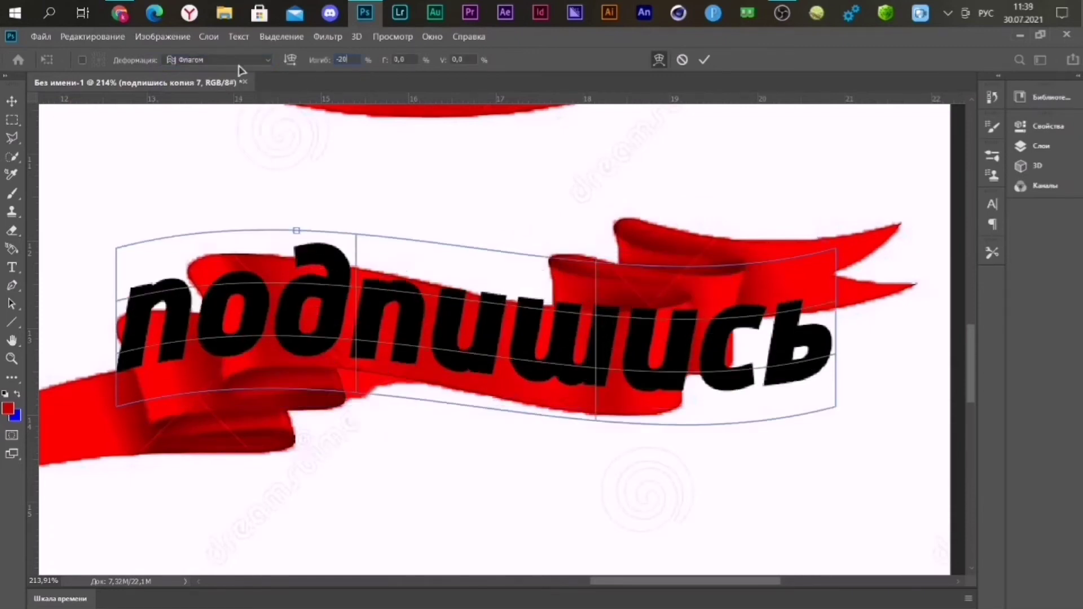
pyautogui.click(706, 60)
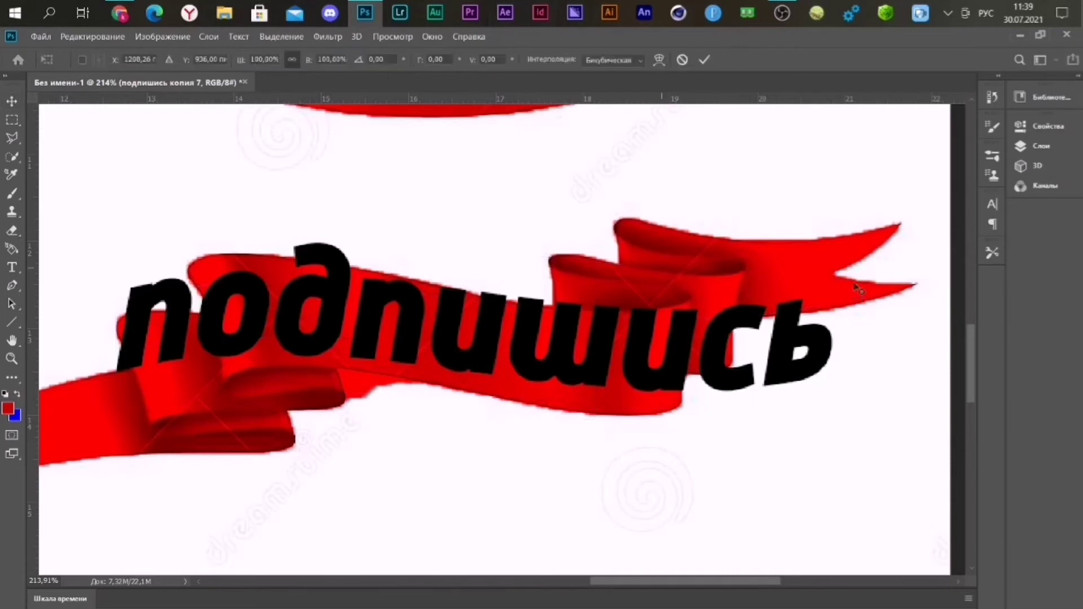
# Step: Shrink the flag-warped word to about 61% to fit inside the ribbon, and fit the sheet in view
pyautogui.hotkey('ctrl', 't')
pyautogui.moveTo(836, 184)
pyautogui.mouseDown()
pyautogui.moveTo(728, 229)
pyautogui.moveTo(715, 253)
pyautogui.moveTo(700, 249)
pyautogui.mouseUp()
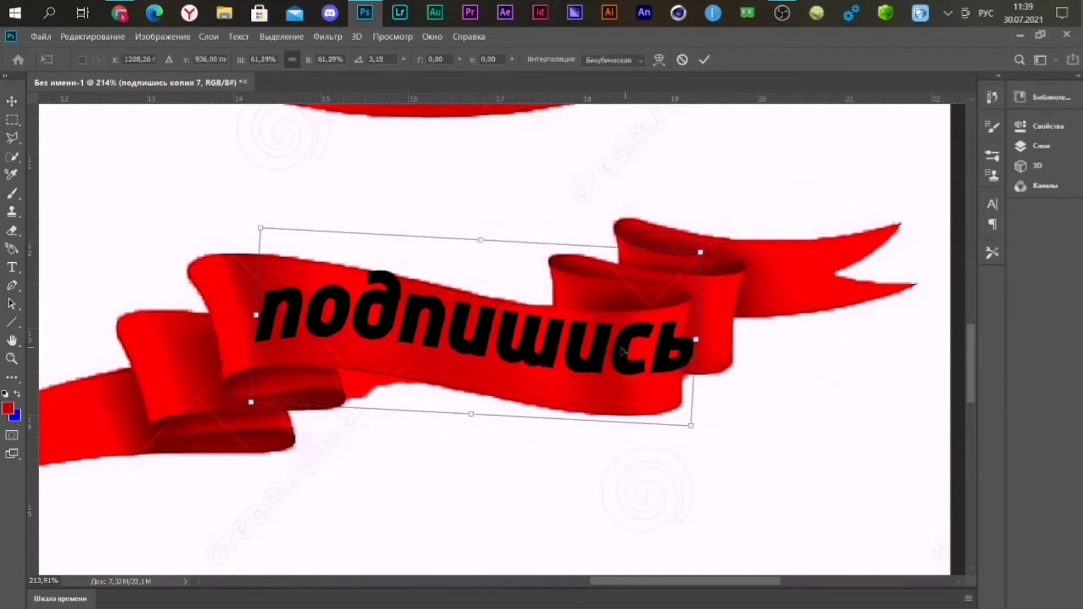
pyautogui.moveTo(587, 351); pyautogui.dragTo(605, 359)
pyautogui.click(704, 59)
pyautogui.hotkey('ctrl', '0')
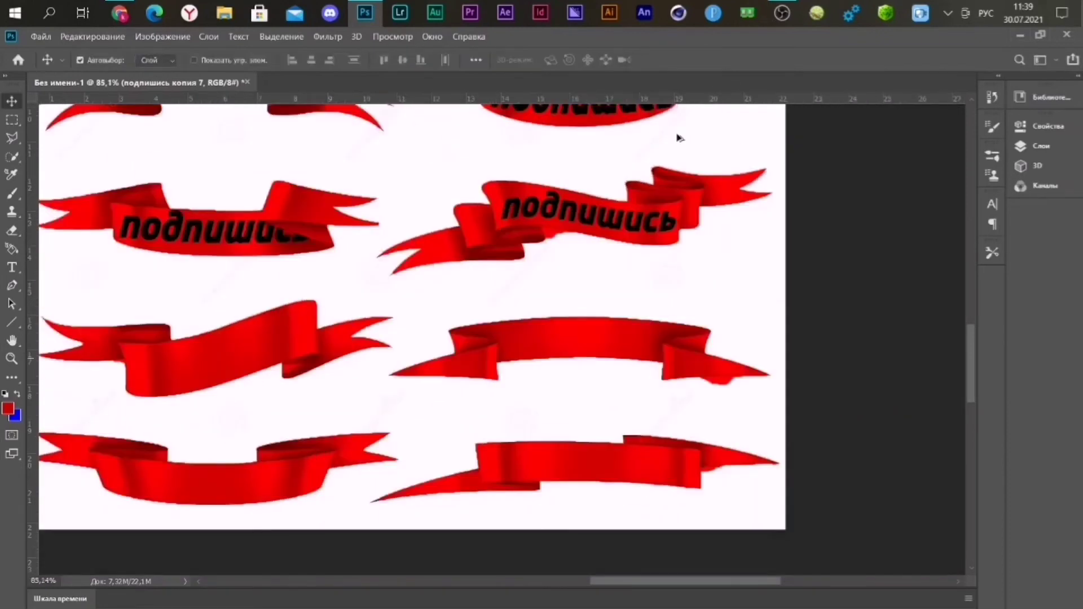
# Step: Duplicate the original подпишись layer and move the copy onto the fifth-row left ribbon
pyautogui.click(1041, 146)
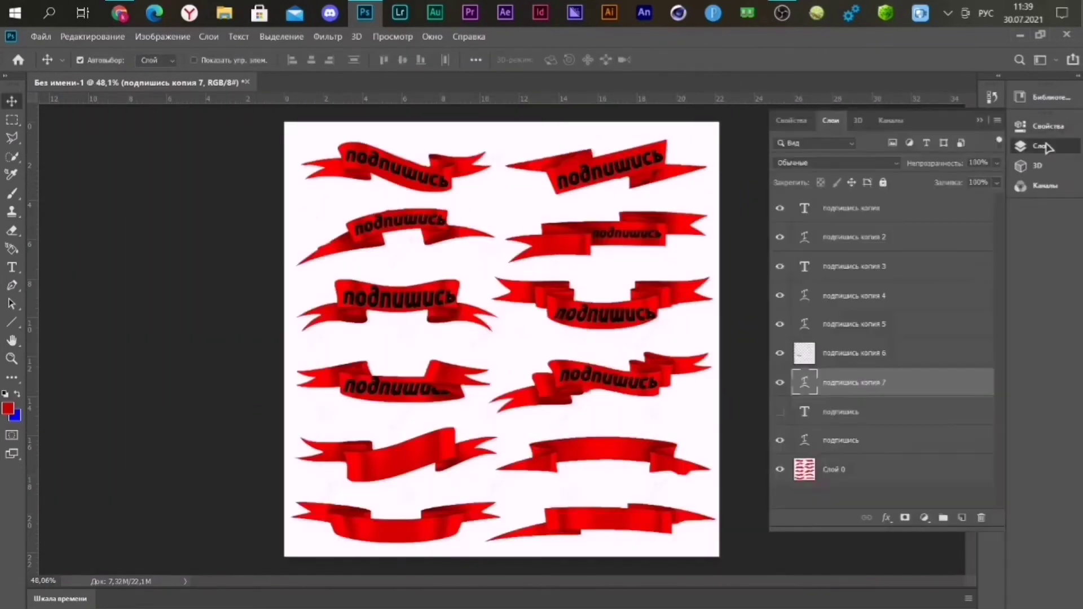
pyautogui.click(780, 413)
pyautogui.hotkey('ctrl', 'j')
pyautogui.hotkey('ctrl', 'e')
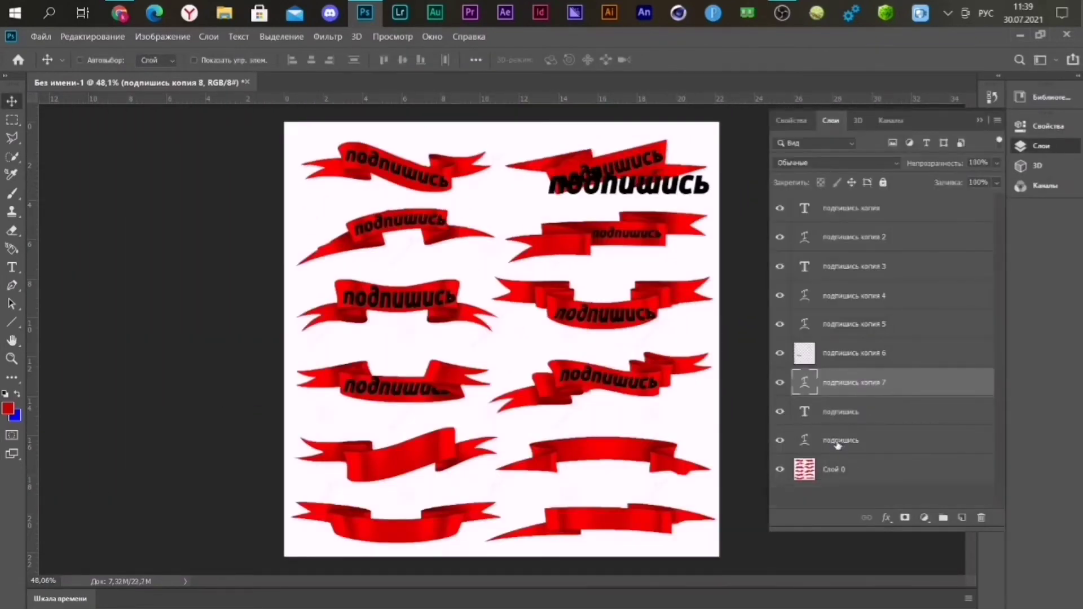
pyautogui.hotkey('ctrl', 'shift', 'z')
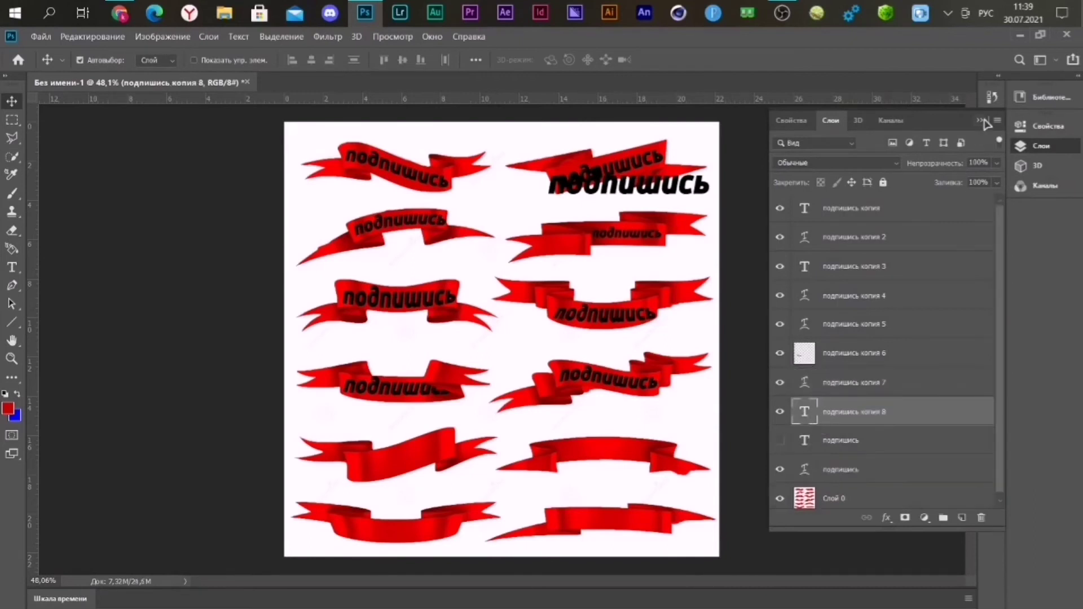
pyautogui.click(982, 120)
pyautogui.hotkey('ctrl', 't')
pyautogui.moveTo(626, 186); pyautogui.dragTo(372, 439)
pyautogui.scroll(1, 394, 487)
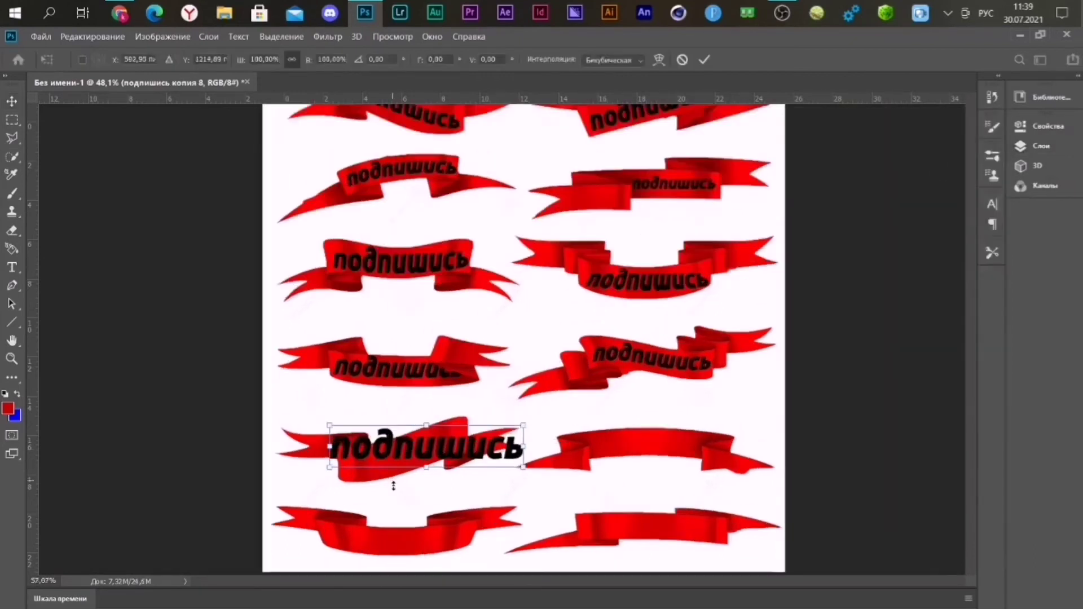
pyautogui.scroll(3, 393, 487)
pyautogui.scroll(1, 418, 471)
pyautogui.scroll(2, 428, 460)
# Step: Apply a Fish warp with bend -10 to the copy
pyautogui.click(613, 60)
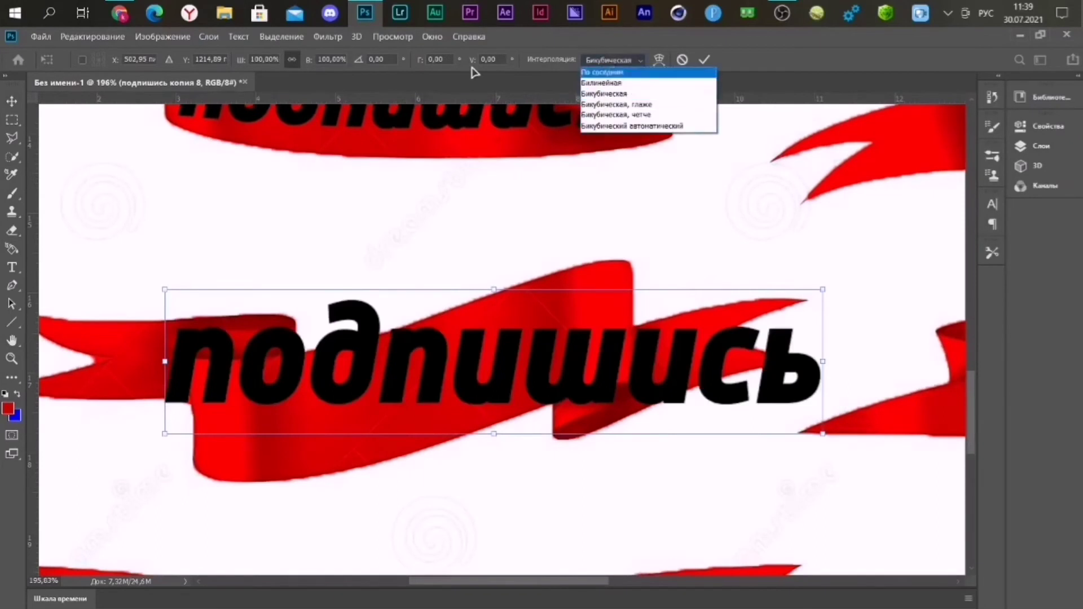
pyautogui.click(659, 59)
pyautogui.click(656, 60)
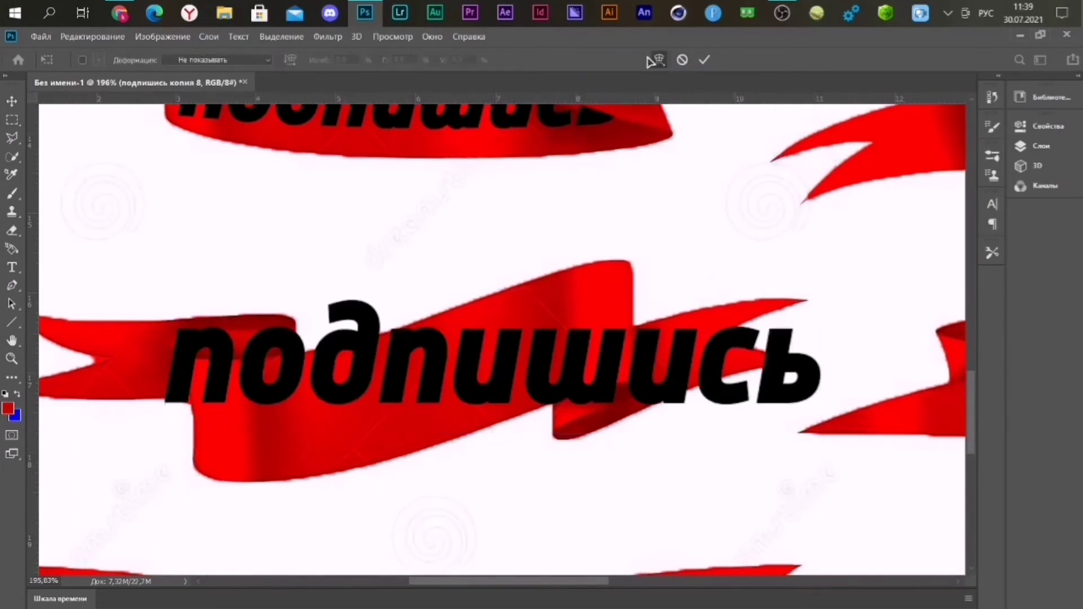
pyautogui.click(217, 60)
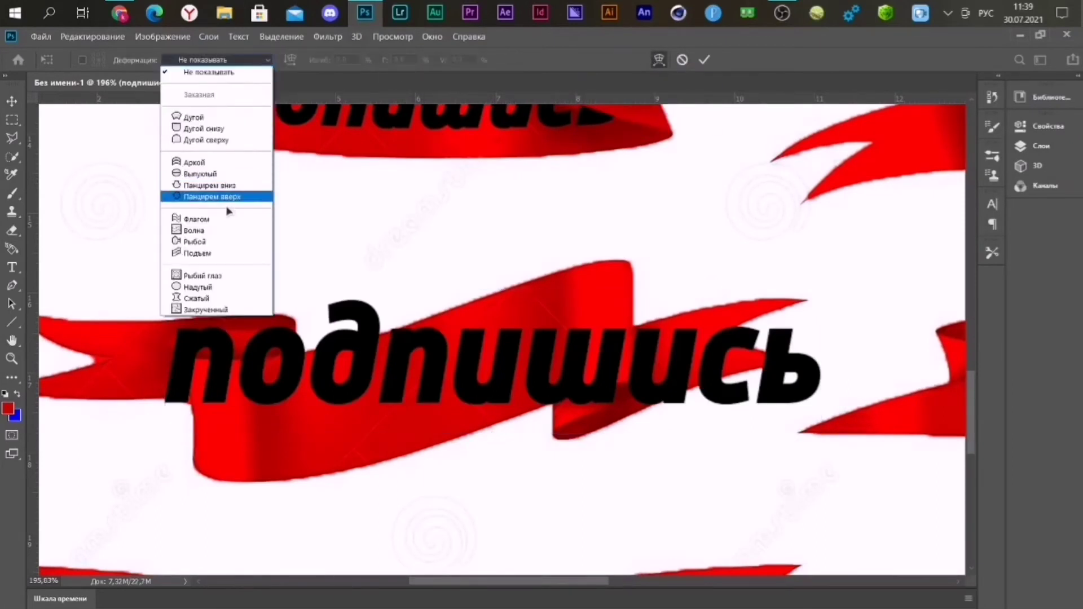
pyautogui.click(223, 242)
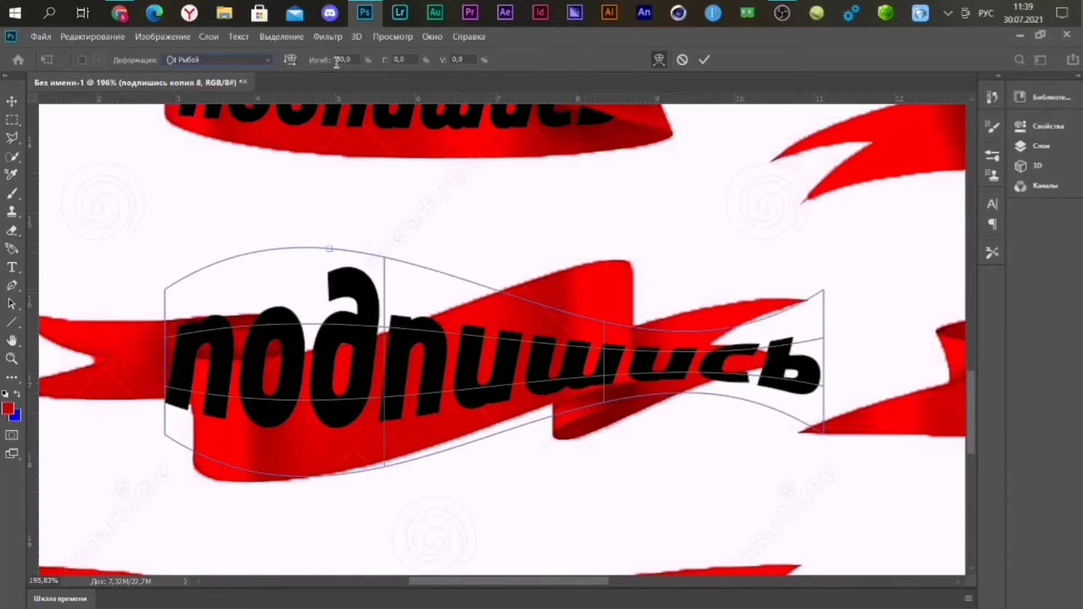
pyautogui.write('6')
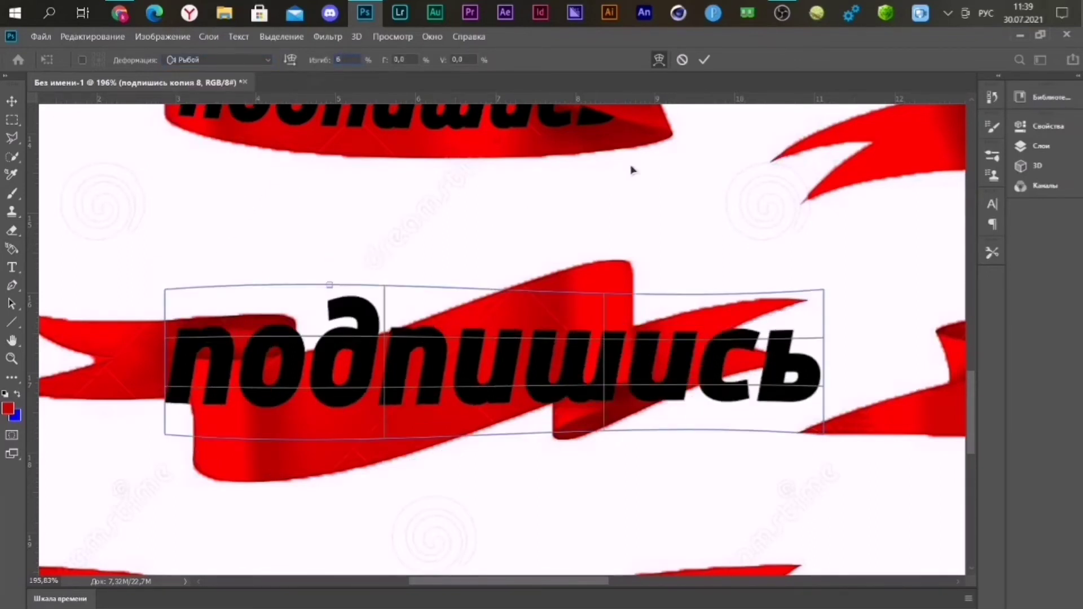
pyautogui.press('BackSpace')
pyautogui.write('10')
pyautogui.press('BackSpace')
pyautogui.press('BackSpace')
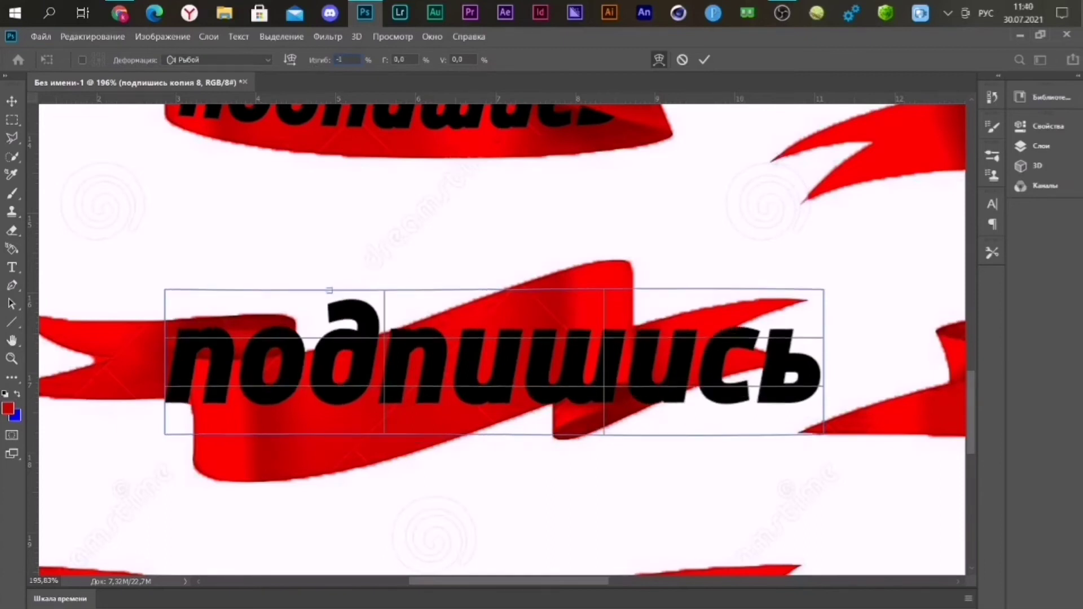
pyautogui.write('-10')
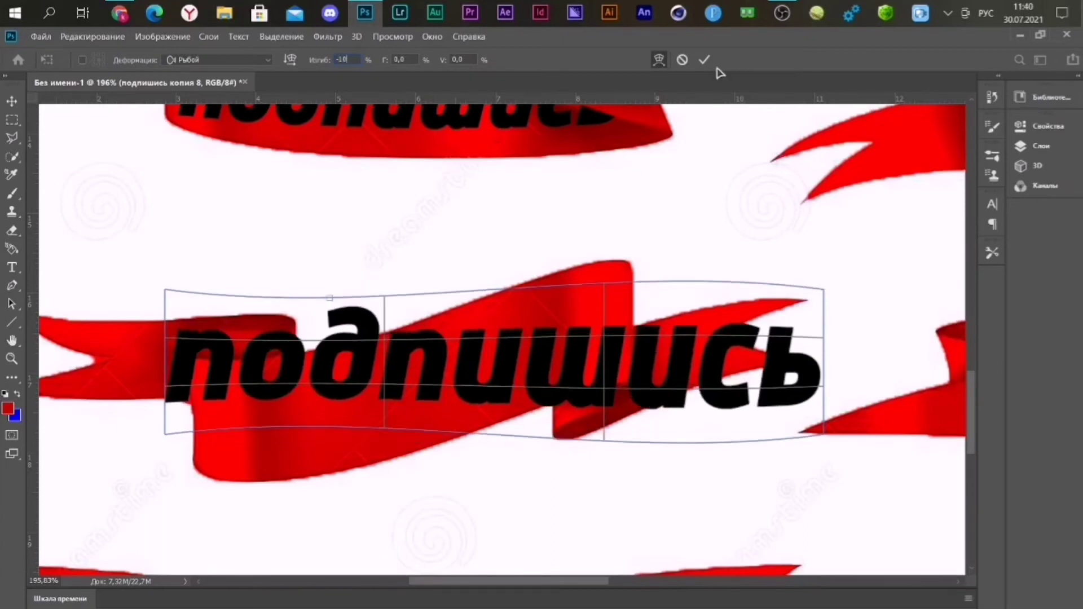
pyautogui.click(705, 60)
# Step: Shrink, rotate and slant the fish-warped word to follow the fifth-row left ribbon
pyautogui.hotkey('ctrl', 't')
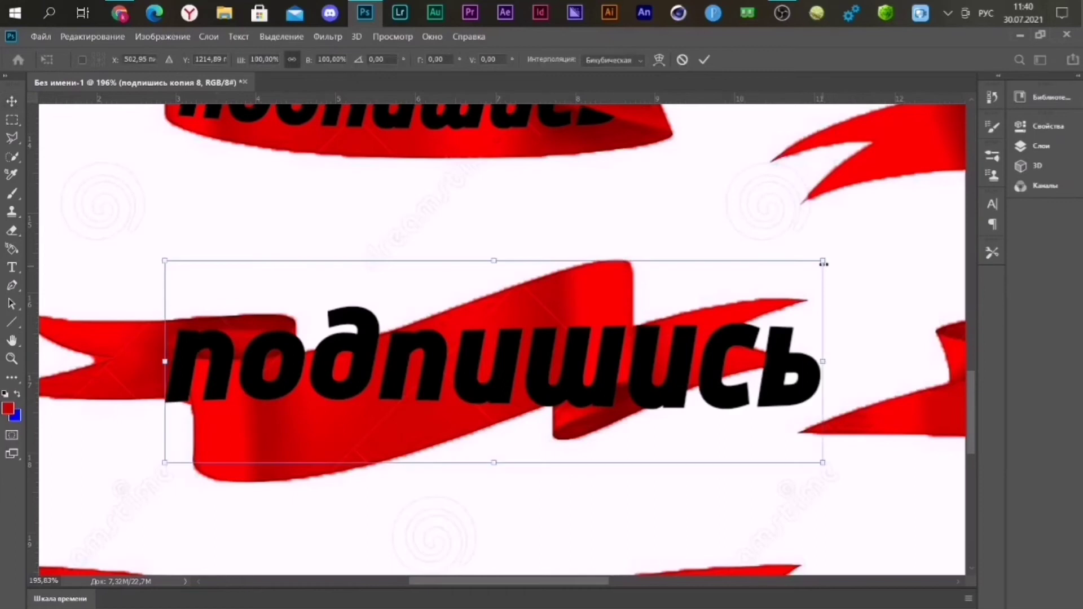
pyautogui.moveTo(823, 263)
pyautogui.mouseDown()
pyautogui.moveTo(759, 265)
pyautogui.moveTo(739, 230)
pyautogui.moveTo(670, 237)
pyautogui.moveTo(688, 233)
pyautogui.mouseUp()
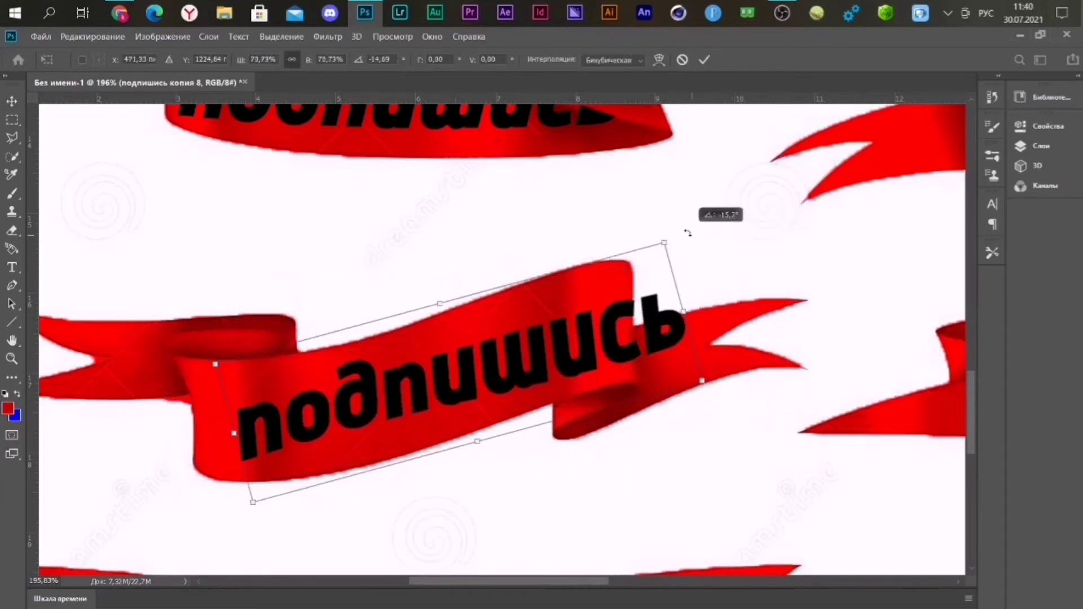
pyautogui.moveTo(617, 318); pyautogui.dragTo(591, 320)
pyautogui.moveTo(193, 381); pyautogui.dragTo(213, 363)
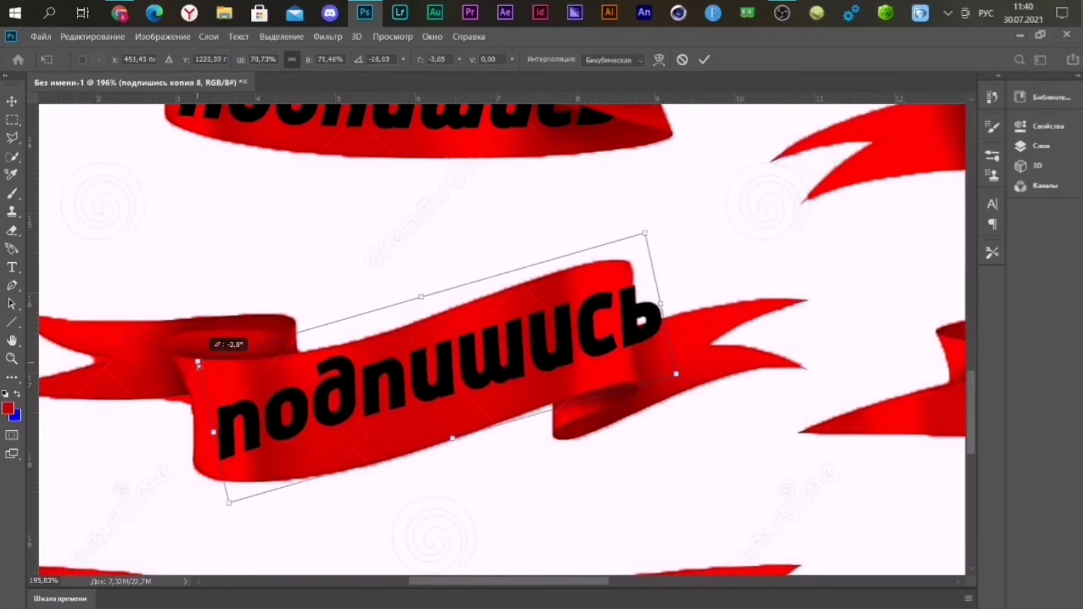
pyautogui.moveTo(225, 508); pyautogui.dragTo(216, 507)
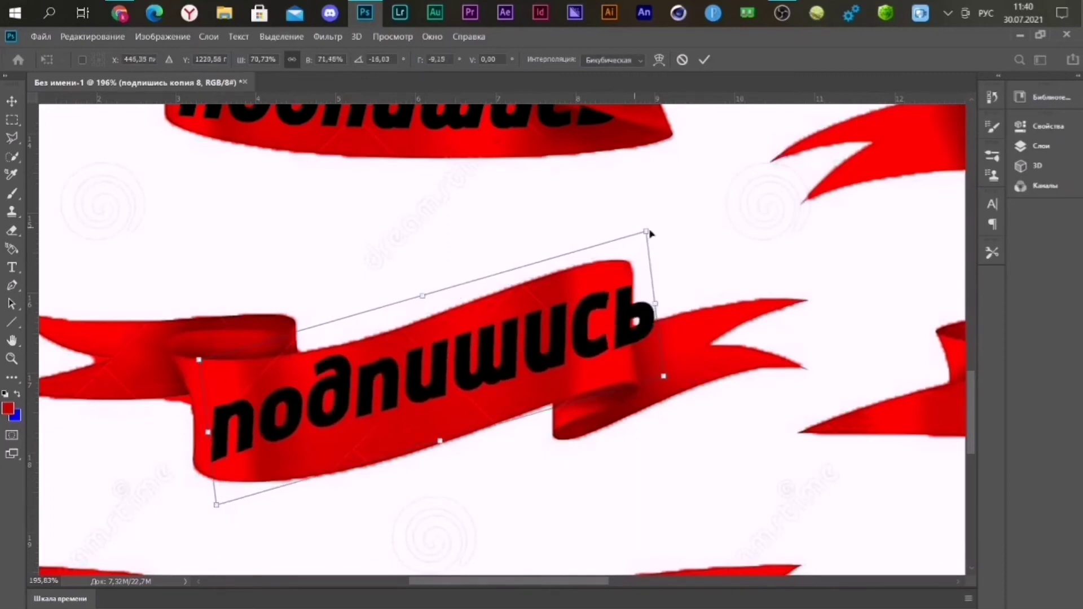
# Step: Fine-tune the corners to fit the ribbon edges, commit, and fit the sheet in view
pyautogui.moveTo(646, 231); pyautogui.dragTo(613, 246)
pyautogui.moveTo(651, 389); pyautogui.dragTo(641, 389)
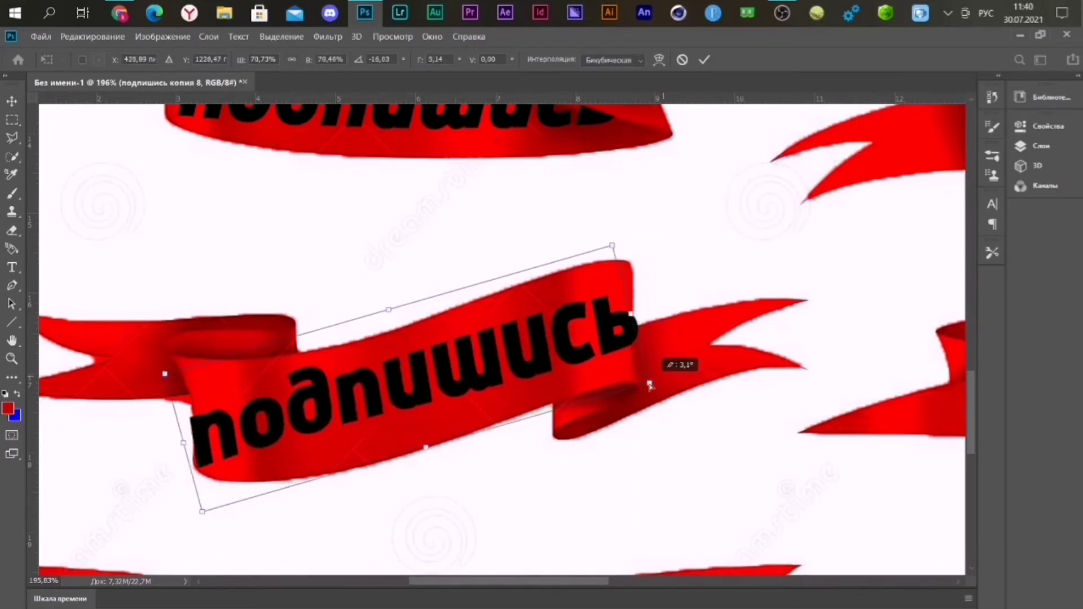
pyautogui.moveTo(166, 376); pyautogui.dragTo(194, 357)
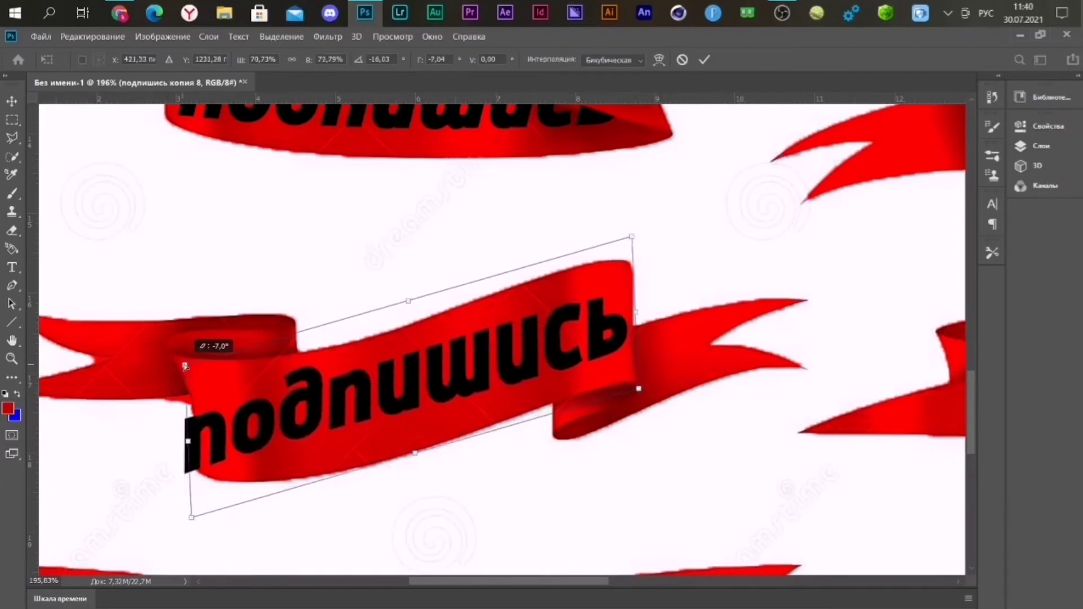
pyautogui.moveTo(183, 512); pyautogui.dragTo(190, 500)
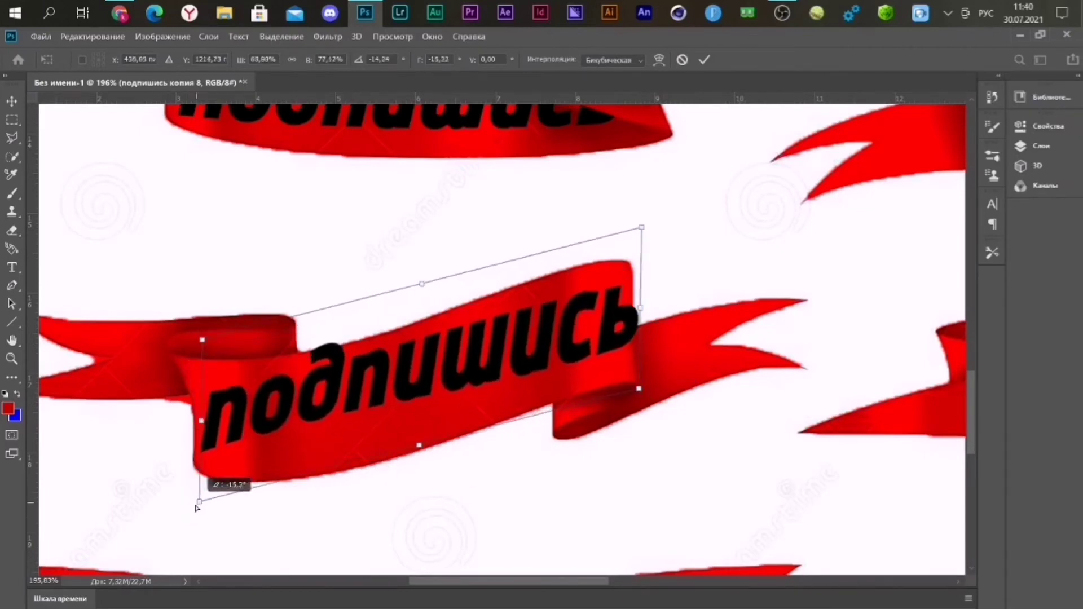
pyautogui.moveTo(643, 228); pyautogui.dragTo(619, 241)
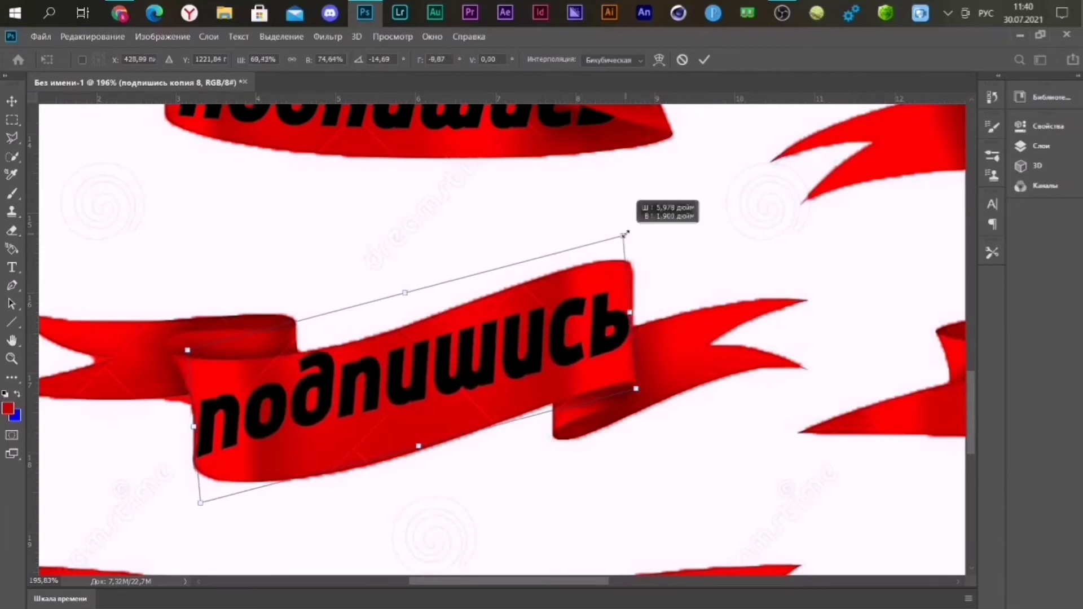
pyautogui.moveTo(471, 365); pyautogui.dragTo(473, 368)
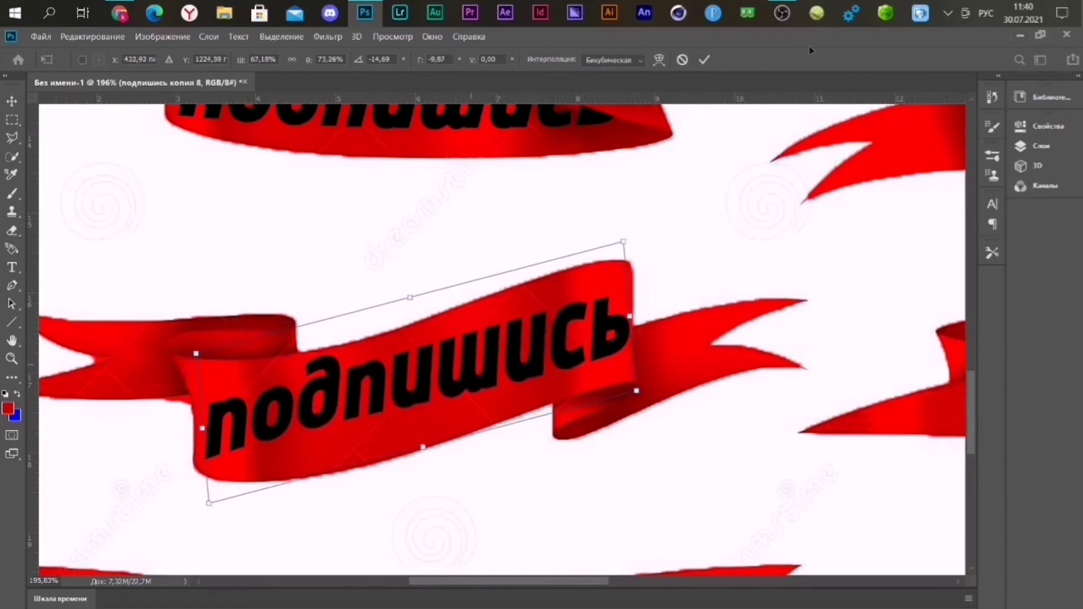
pyautogui.click(704, 59)
pyautogui.hotkey('ctrl', '0')
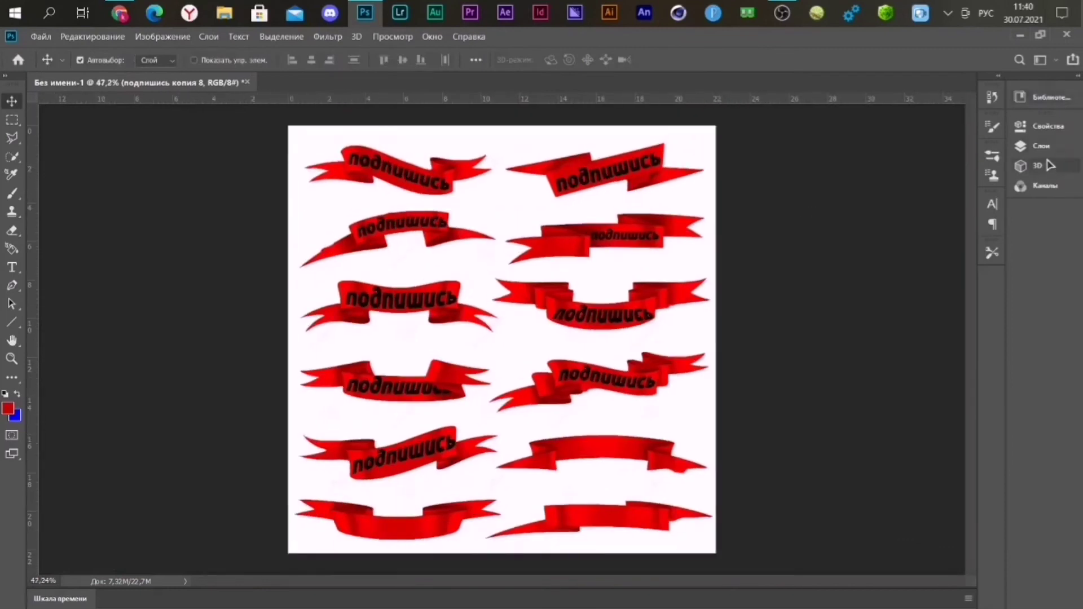
# Step: Duplicate the original word layer and drag the copy onto the fifth-row right ribbon
pyautogui.click(1042, 146)
pyautogui.click(885, 447)
pyautogui.hotkey('ctrl', 'j')
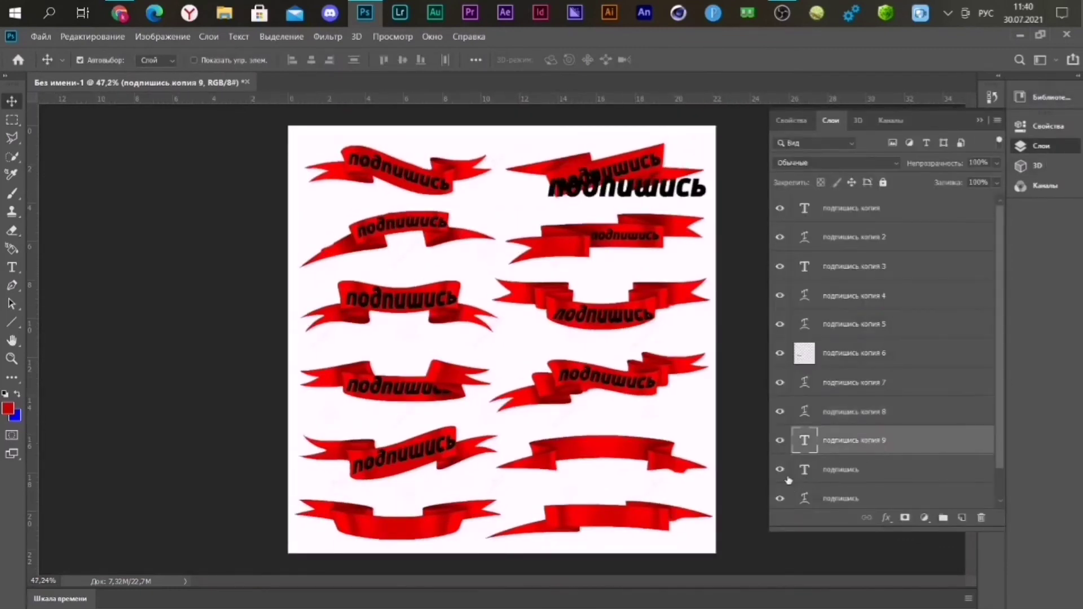
pyautogui.click(981, 121)
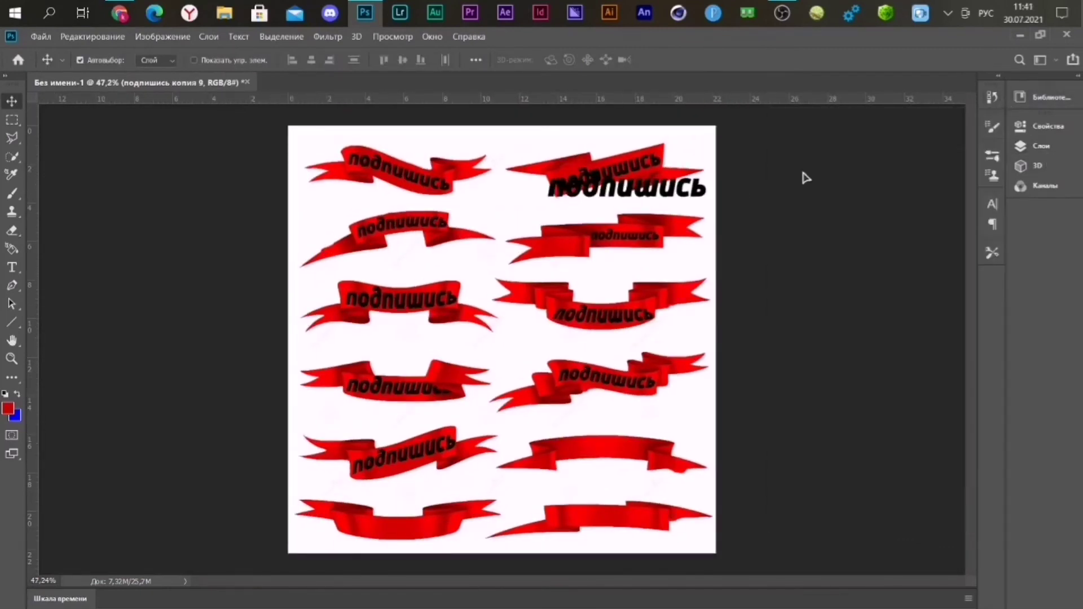
pyautogui.moveTo(709, 197); pyautogui.dragTo(694, 435)
pyautogui.scroll(5, 649, 451)
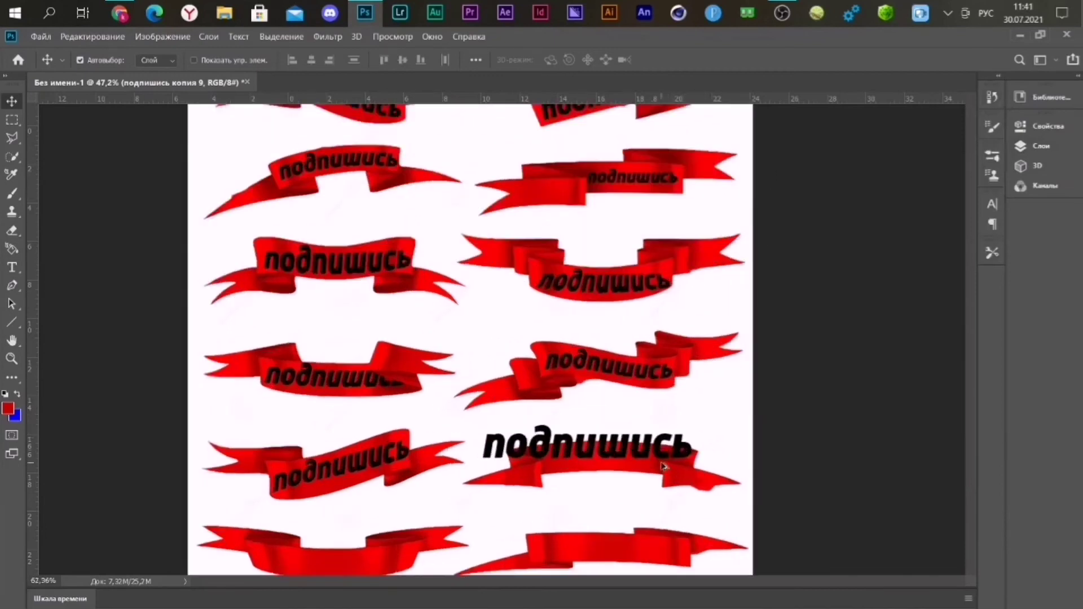
pyautogui.scroll(1, 595, 380)
# Step: Position the copy over the ribbon and give it a Bulge warp, entering 510 as the value
pyautogui.hotkey('ctrl', 't')
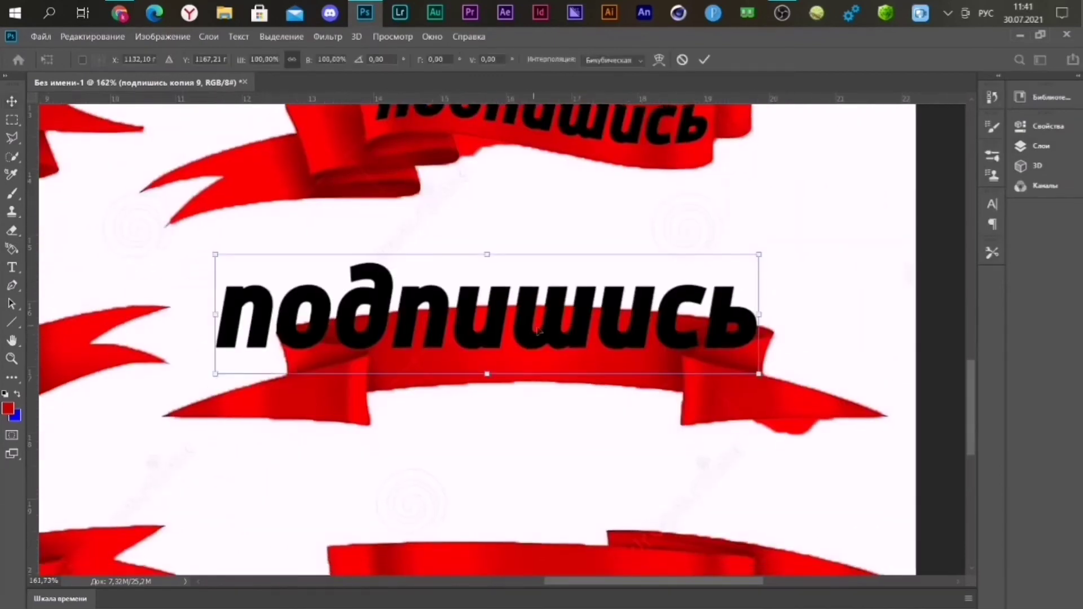
pyautogui.moveTo(598, 384)
pyautogui.mouseDown()
pyautogui.moveTo(570, 343)
pyautogui.moveTo(587, 352)
pyautogui.mouseUp()
pyautogui.click(661, 60)
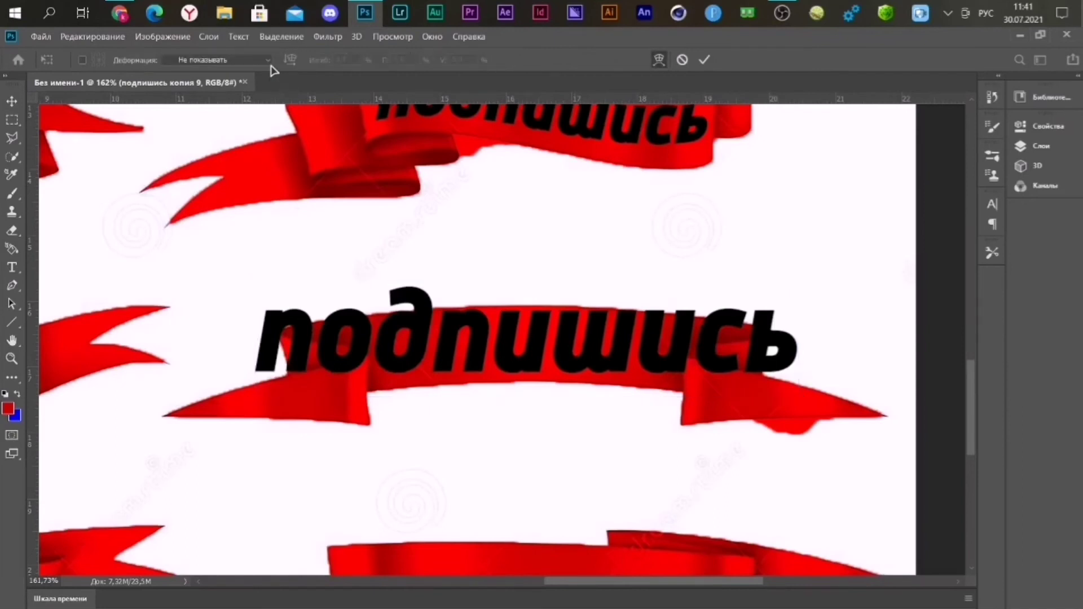
pyautogui.click(268, 61)
pyautogui.click(245, 279)
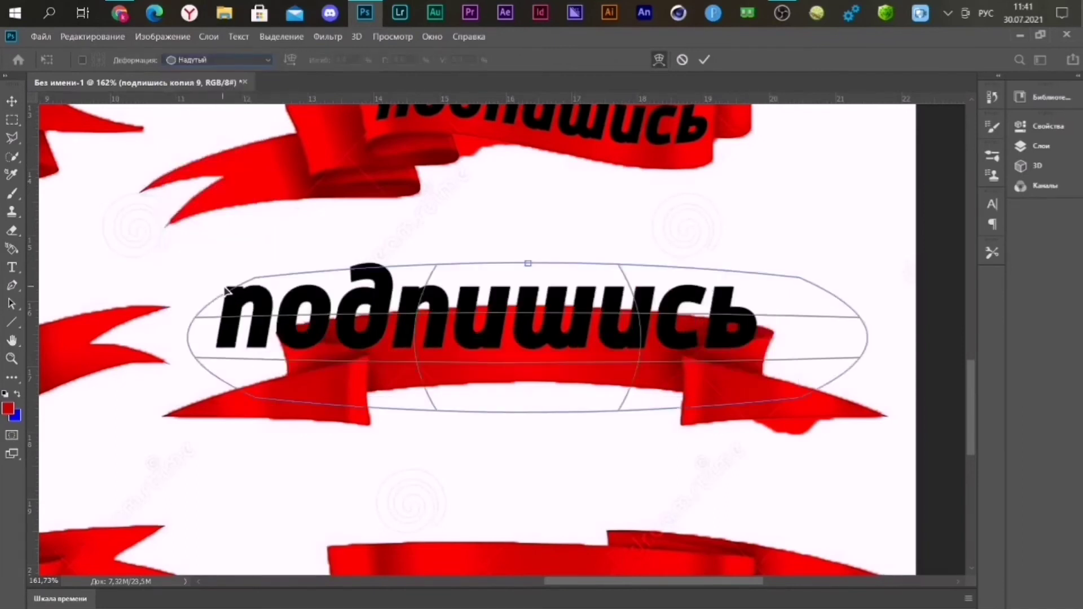
pyautogui.write('5')
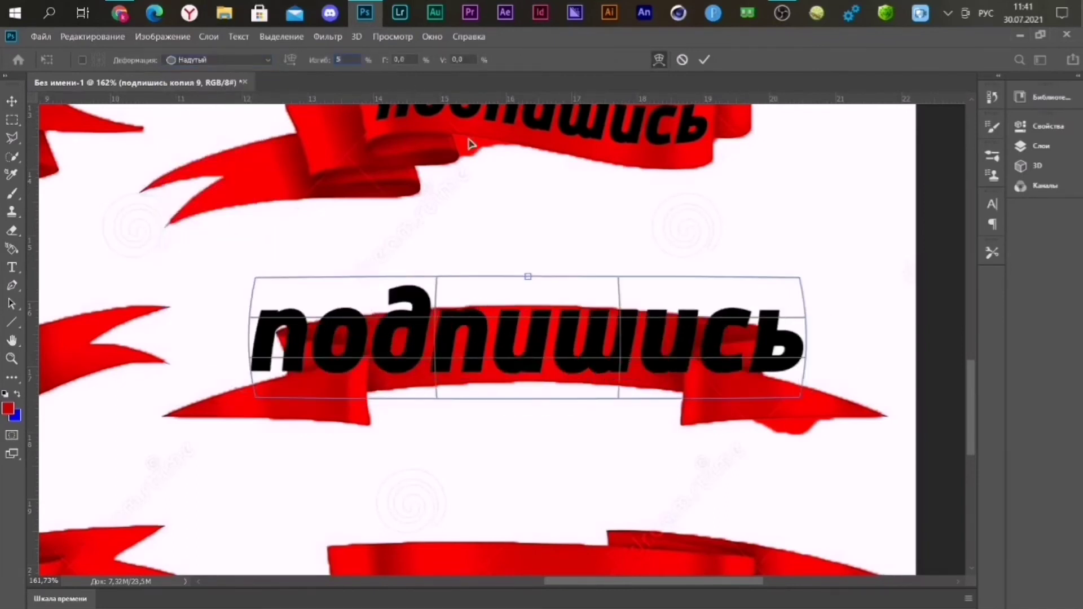
pyautogui.write('10')
pyautogui.press('Return')
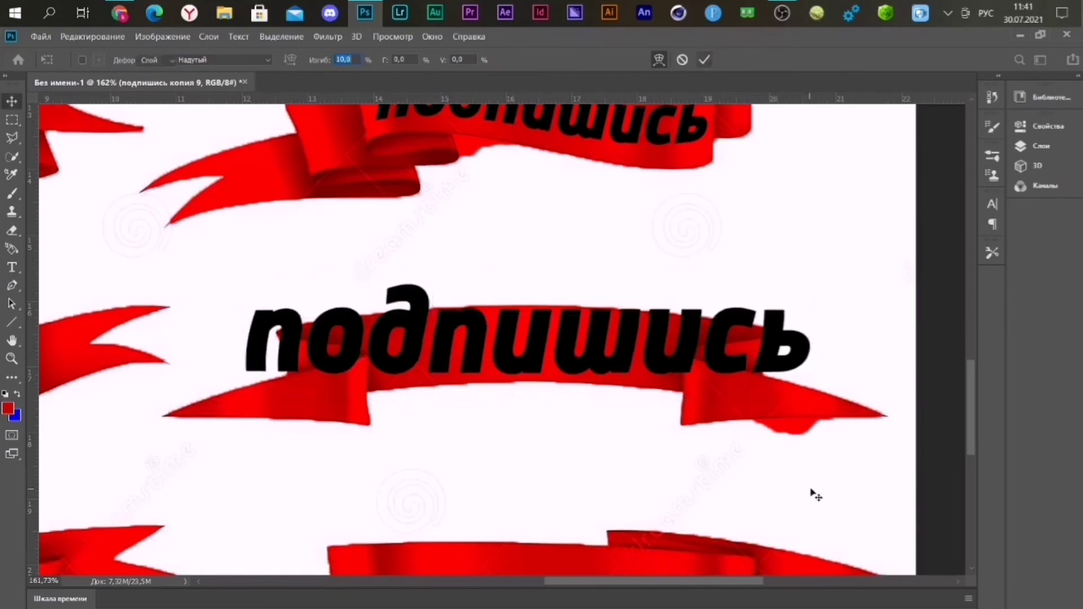
# Step: Shrink the warped word to about 52% and nudge it onto the arched banner
pyautogui.scroll(2, 807, 488)
pyautogui.moveTo(471, 292); pyautogui.dragTo(571, 277)
pyautogui.hotkey('ctrl', 't')
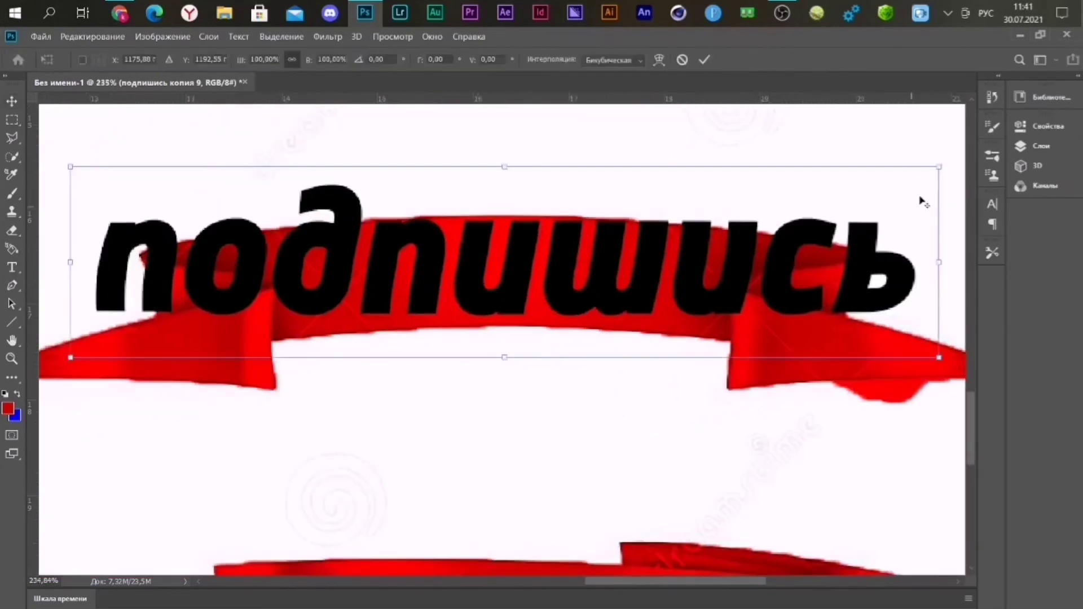
pyautogui.moveTo(926, 164)
pyautogui.mouseDown()
pyautogui.moveTo(747, 225)
pyautogui.moveTo(743, 210)
pyautogui.mouseUp()
pyautogui.moveTo(583, 274); pyautogui.dragTo(585, 291)
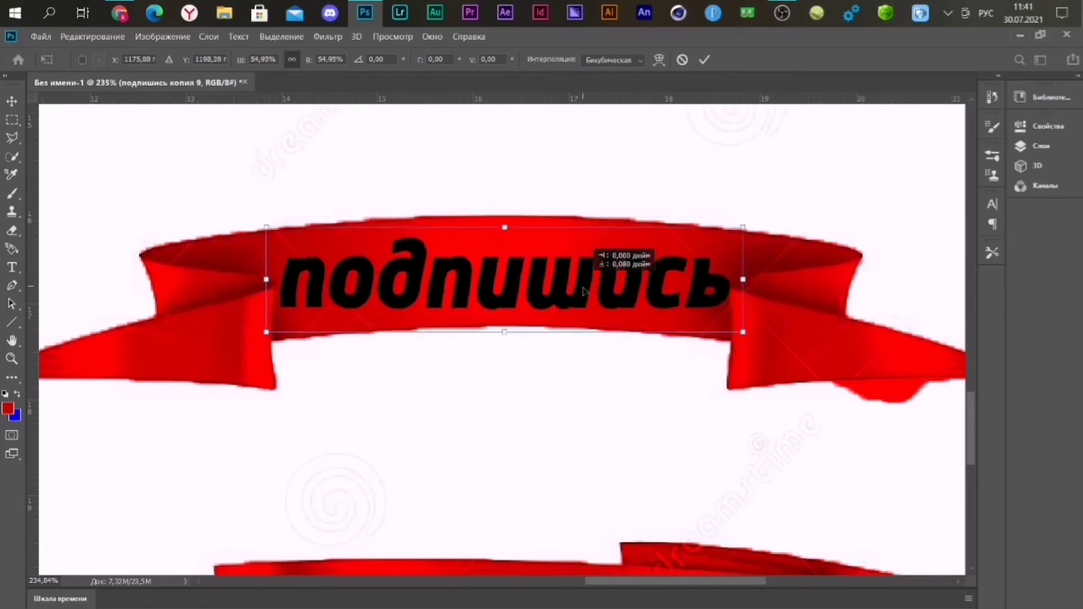
pyautogui.moveTo(749, 226); pyautogui.dragTo(738, 196)
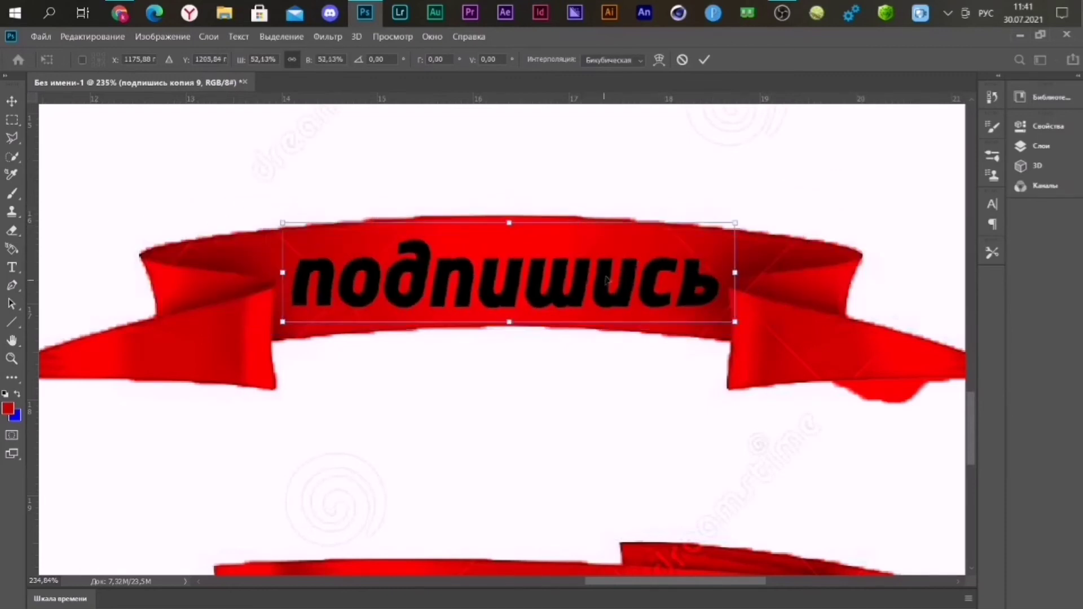
pyautogui.moveTo(619, 238); pyautogui.dragTo(619, 231)
pyautogui.click(703, 61)
# Step: Zoom out to view the whole sheet and bring up the layer list
pyautogui.scroll(-3, 702, 177)
pyautogui.scroll(-5, 701, 177)
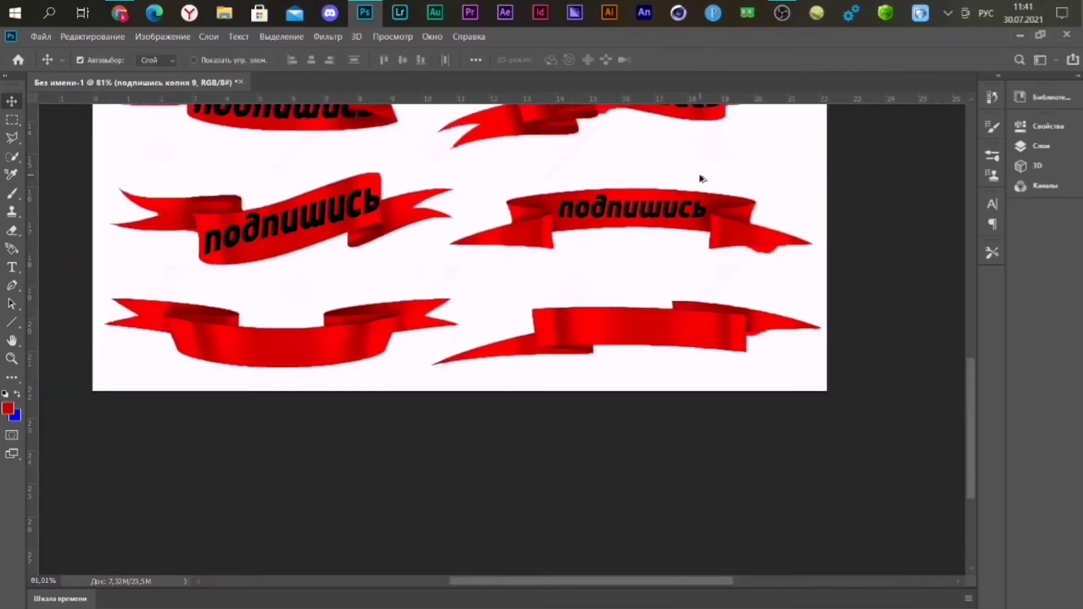
pyautogui.scroll(-2, 701, 176)
pyautogui.scroll(-1, 702, 177)
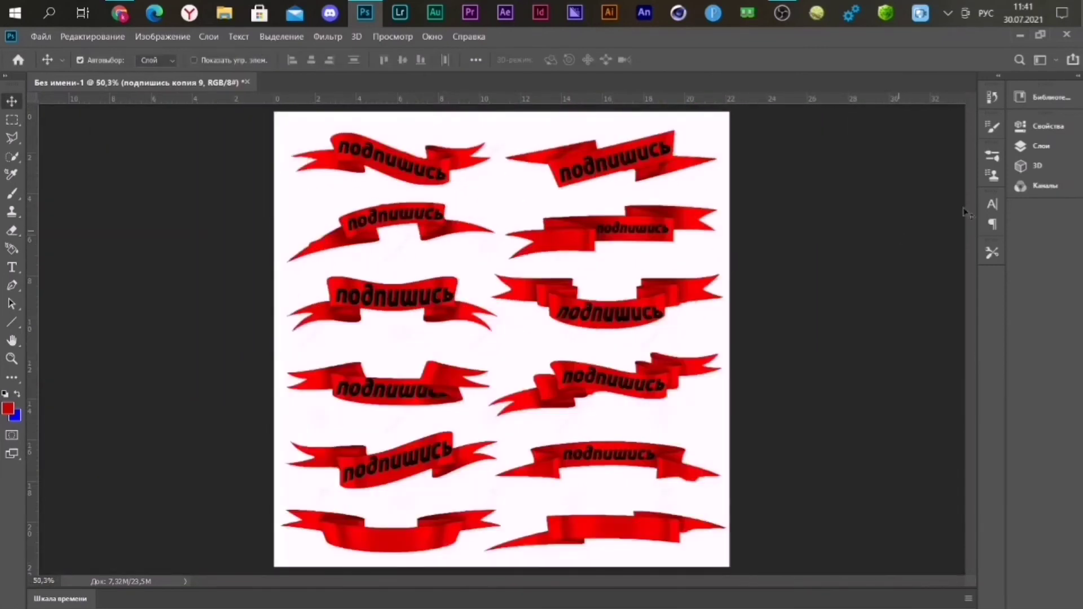
pyautogui.click(1040, 146)
# Step: Select the next unplaced word layer and move it onto the bottom-left banner
pyautogui.click(858, 470)
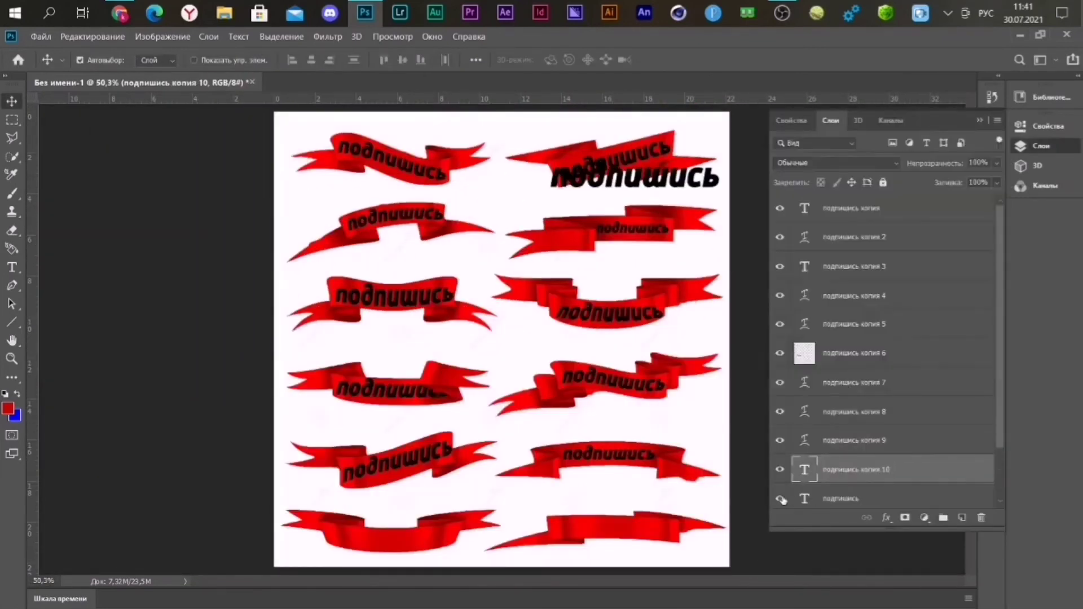
pyautogui.click(989, 111)
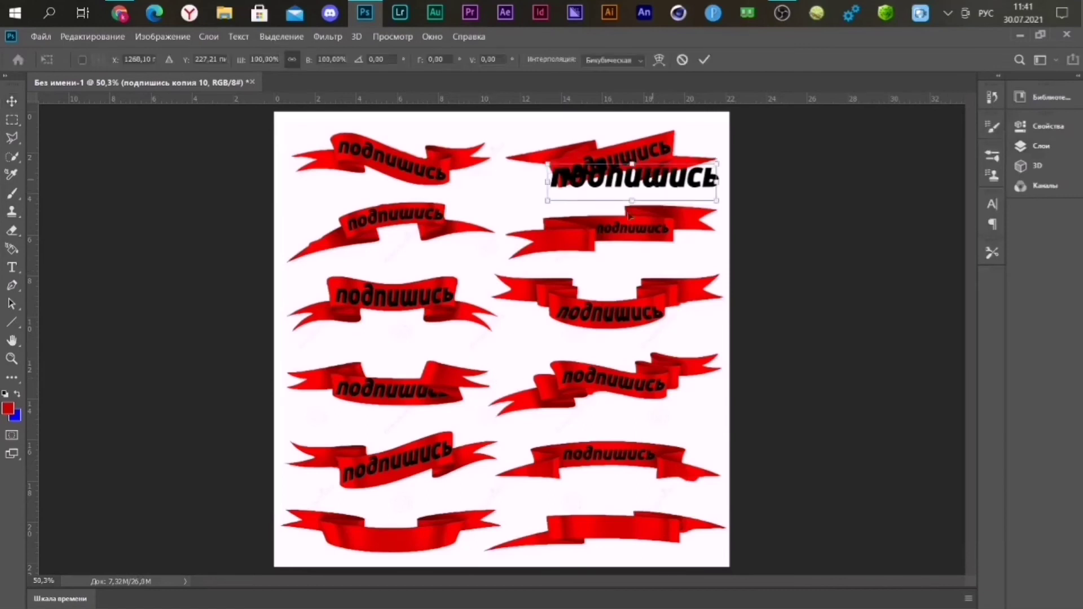
pyautogui.moveTo(629, 180); pyautogui.dragTo(415, 556)
pyautogui.hotkey('ctrl', 't')
pyautogui.scroll(2, 411, 541)
pyautogui.scroll(2, 411, 540)
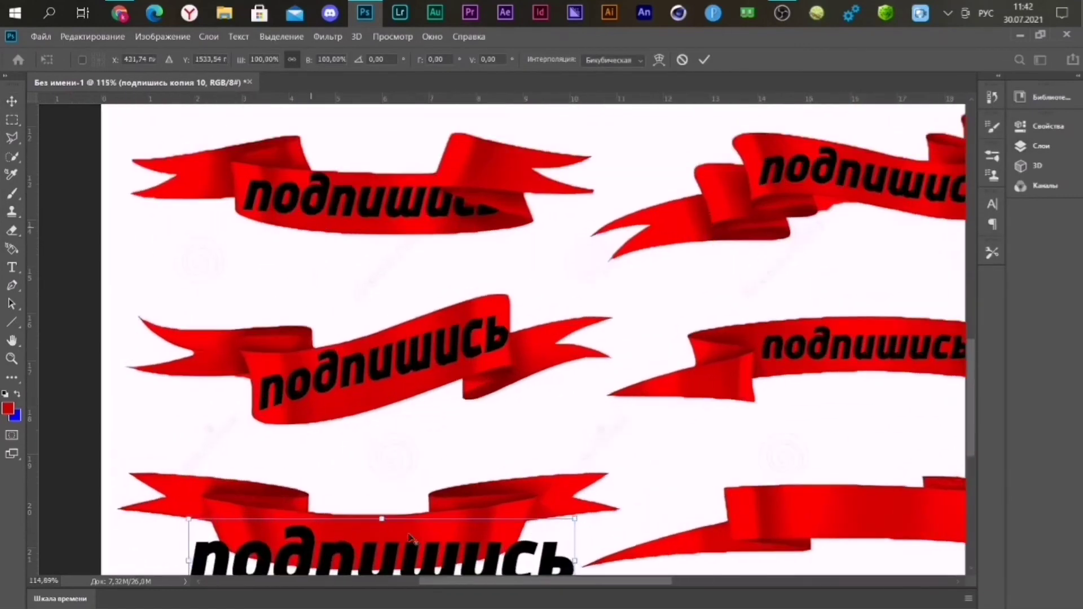
pyautogui.scroll(2, 390, 513)
pyautogui.scroll(2, 414, 404)
pyautogui.moveTo(446, 443); pyautogui.dragTo(446, 420)
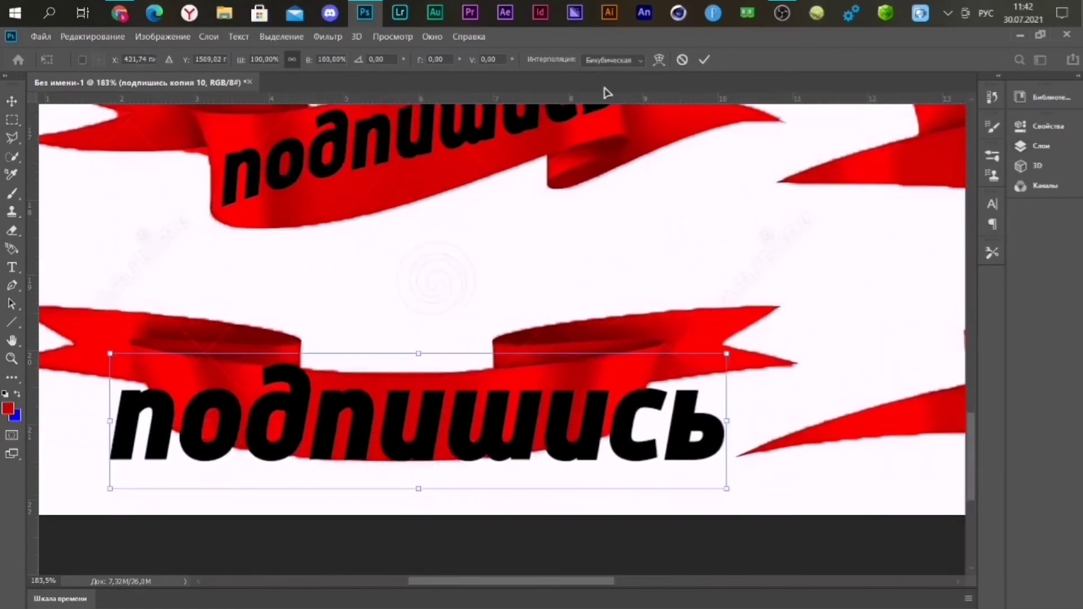
# Step: Apply the 'Сжатый' (squeeze) warp with a bend of 10 to the word
pyautogui.click(659, 60)
pyautogui.click(226, 60)
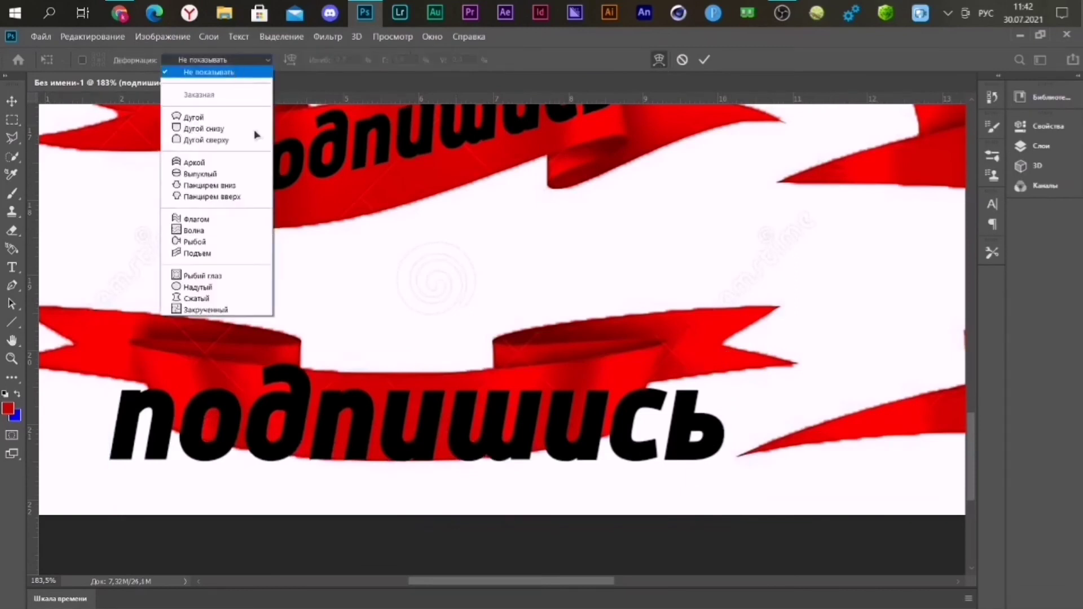
pyautogui.click(219, 299)
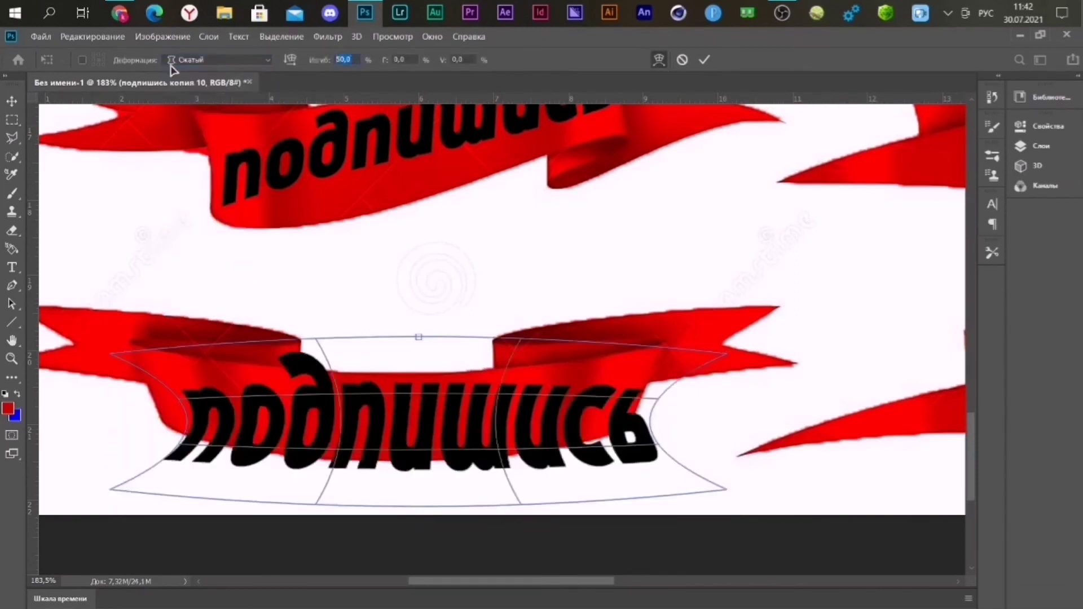
pyautogui.write('10')
pyautogui.scroll(2, 517, 407)
pyautogui.press('Return')
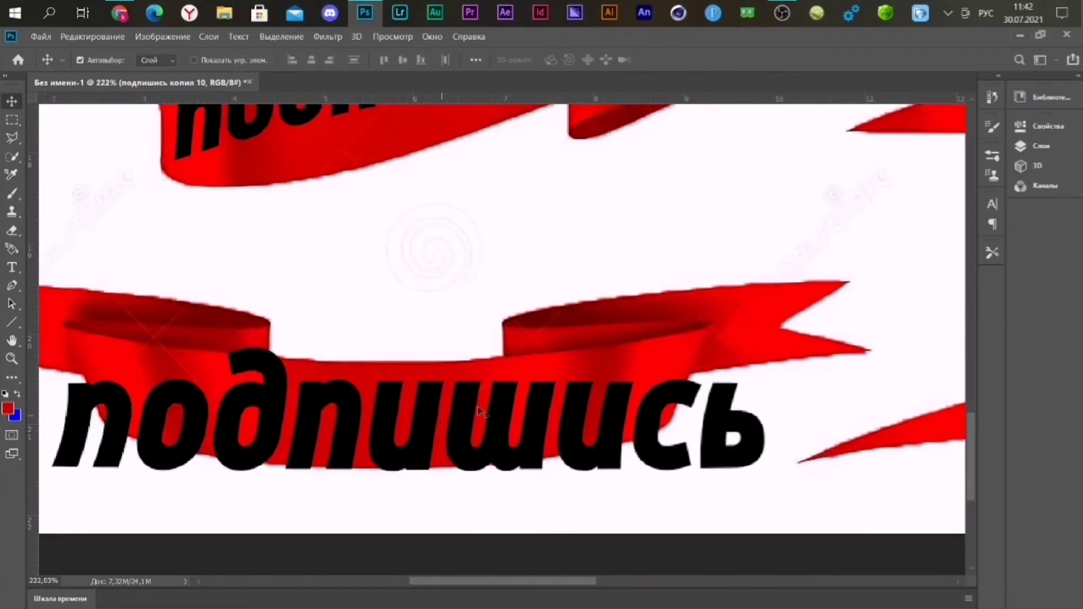
# Step: Scale and tilt the squeezed word to follow the bottom-left ribbon, undoing a trial skew
pyautogui.hotkey('ctrl', 't')
pyautogui.moveTo(796, 327)
pyautogui.mouseDown()
pyautogui.moveTo(665, 337)
pyautogui.moveTo(668, 354)
pyautogui.moveTo(657, 316)
pyautogui.mouseUp()
pyautogui.moveTo(657, 474)
pyautogui.mouseDown()
pyautogui.moveTo(657, 461)
pyautogui.moveTo(658, 471)
pyautogui.mouseUp()
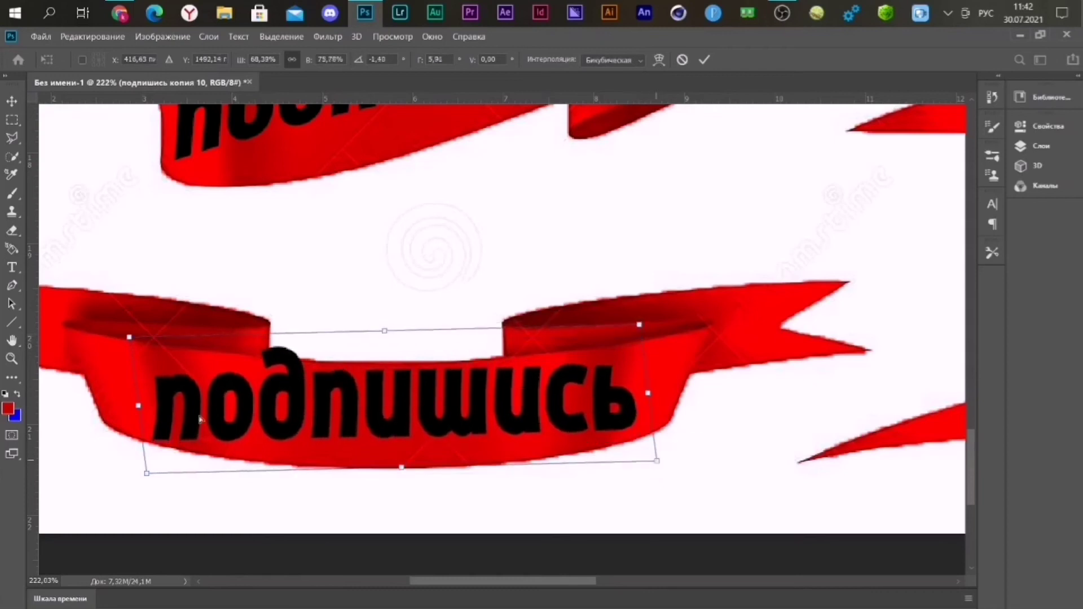
pyautogui.moveTo(130, 338); pyautogui.dragTo(154, 332)
pyautogui.moveTo(147, 473)
pyautogui.mouseDown()
pyautogui.moveTo(145, 460)
pyautogui.moveTo(138, 468)
pyautogui.mouseUp()
pyautogui.hotkey('ctrl', 'z')
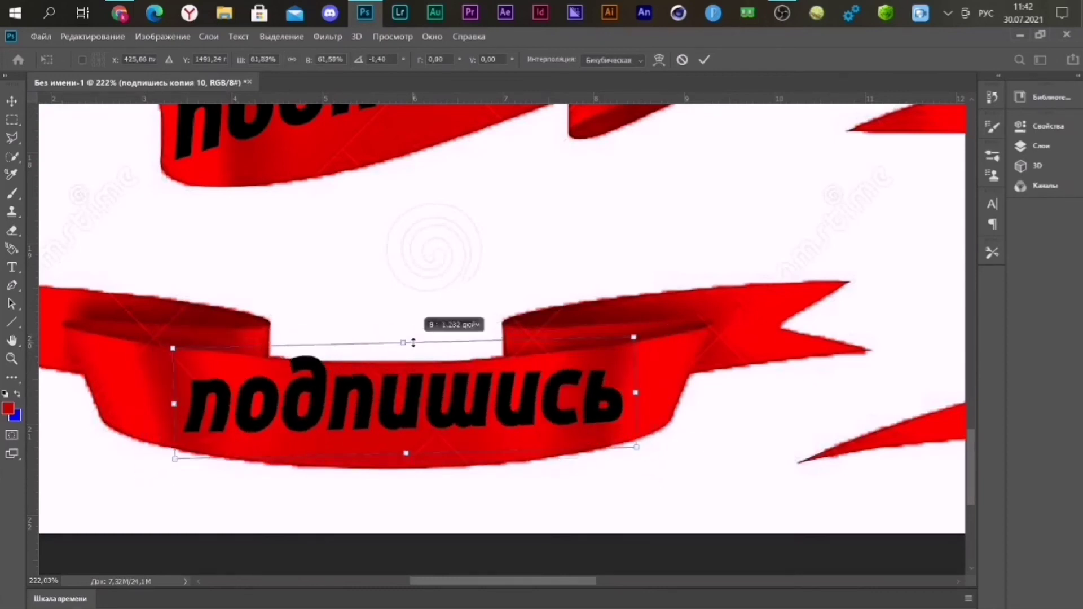
pyautogui.moveTo(414, 337); pyautogui.dragTo(415, 357)
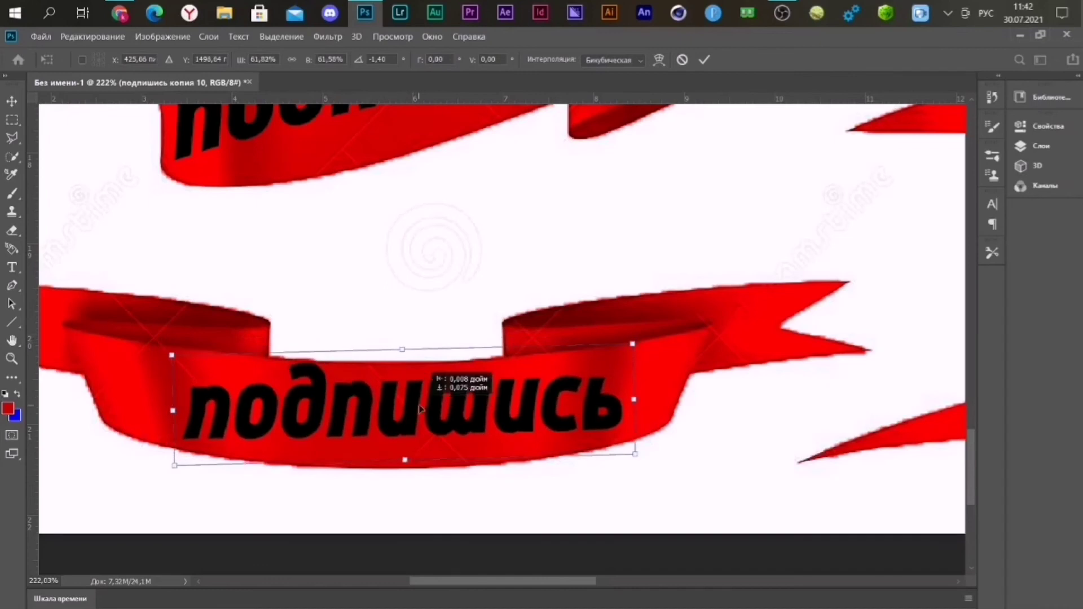
pyautogui.click(705, 60)
pyautogui.scroll(-6, 683, 224)
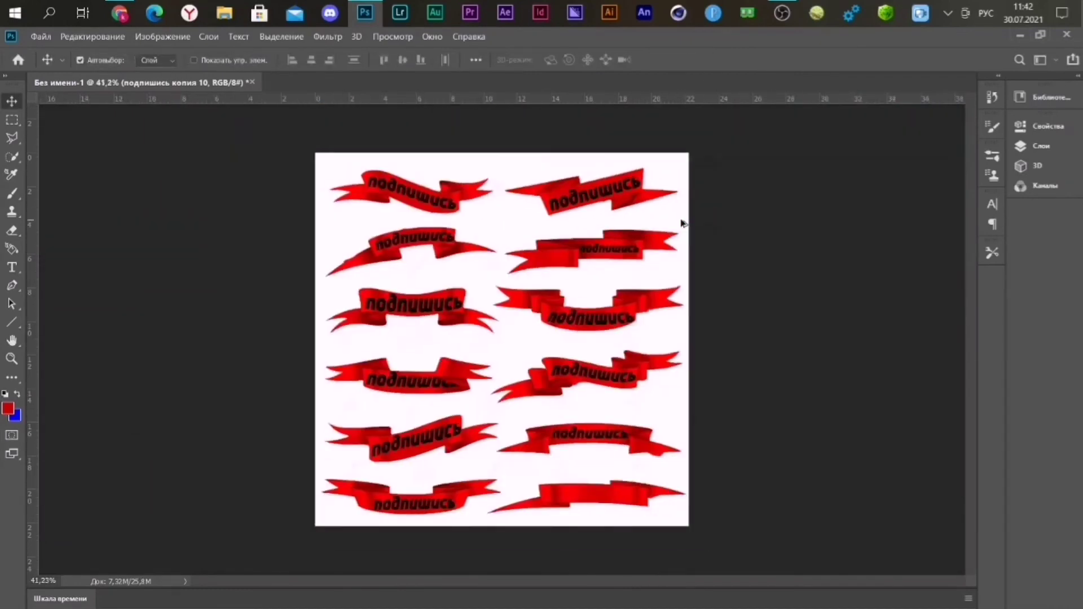
pyautogui.scroll(1, 692, 271)
# Step: Finish the pending transform on the bottom-left word
pyautogui.click(1040, 146)
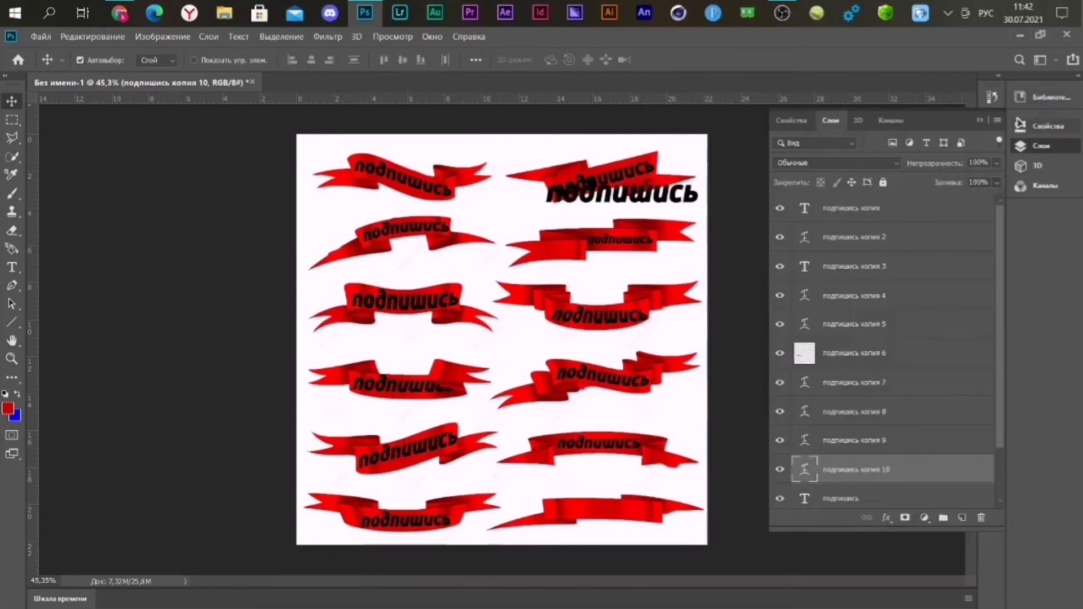
pyautogui.click(1040, 146)
pyautogui.hotkey('ctrl', 't')
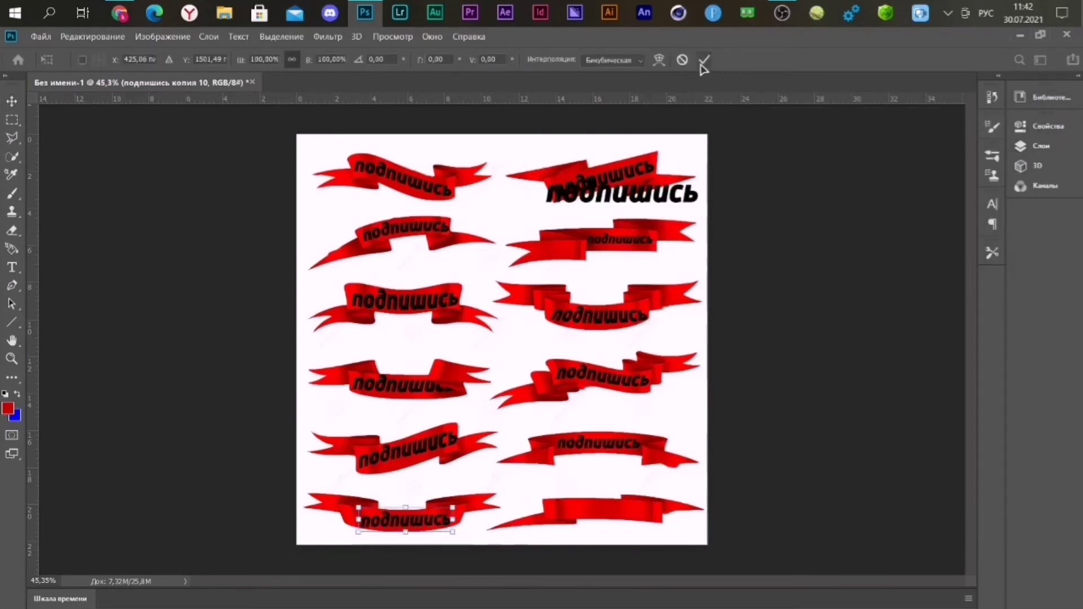
pyautogui.press('Return')
# Step: Move the last word onto the bottom-right banner, trying warp styles then cancelling
pyautogui.moveTo(665, 206); pyautogui.dragTo(649, 514)
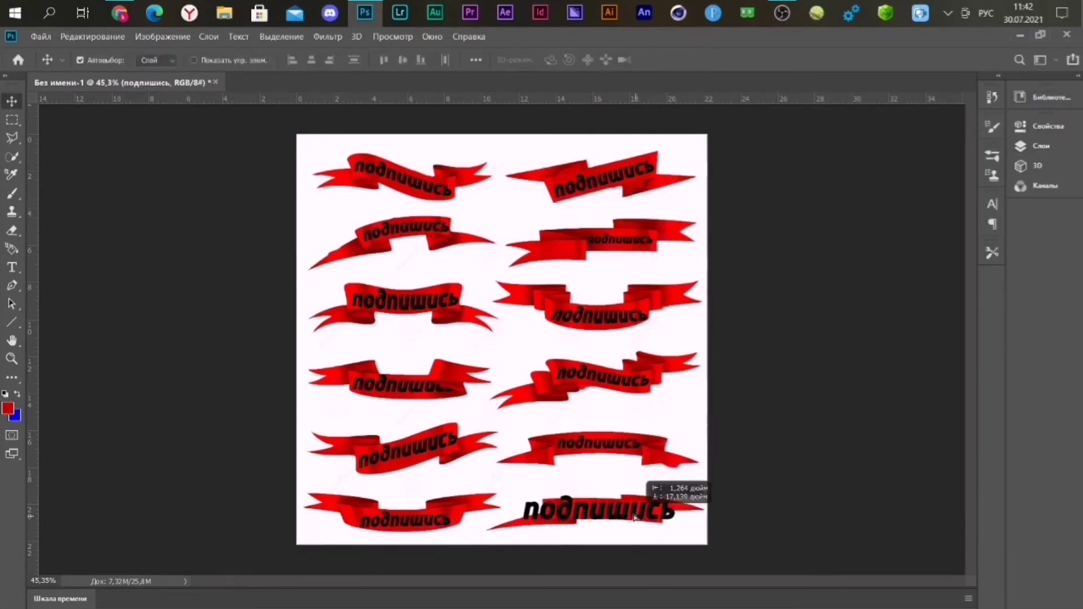
pyautogui.scroll(5, 649, 513)
pyautogui.scroll(1, 648, 514)
pyautogui.hotkey('ctrl', 't')
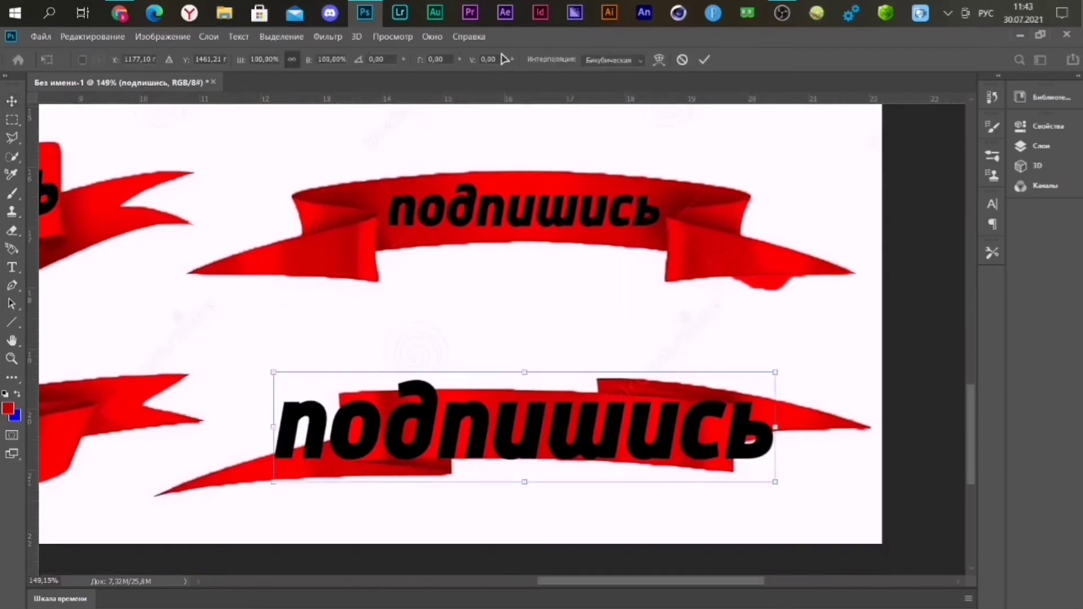
pyautogui.click(659, 59)
pyautogui.click(256, 60)
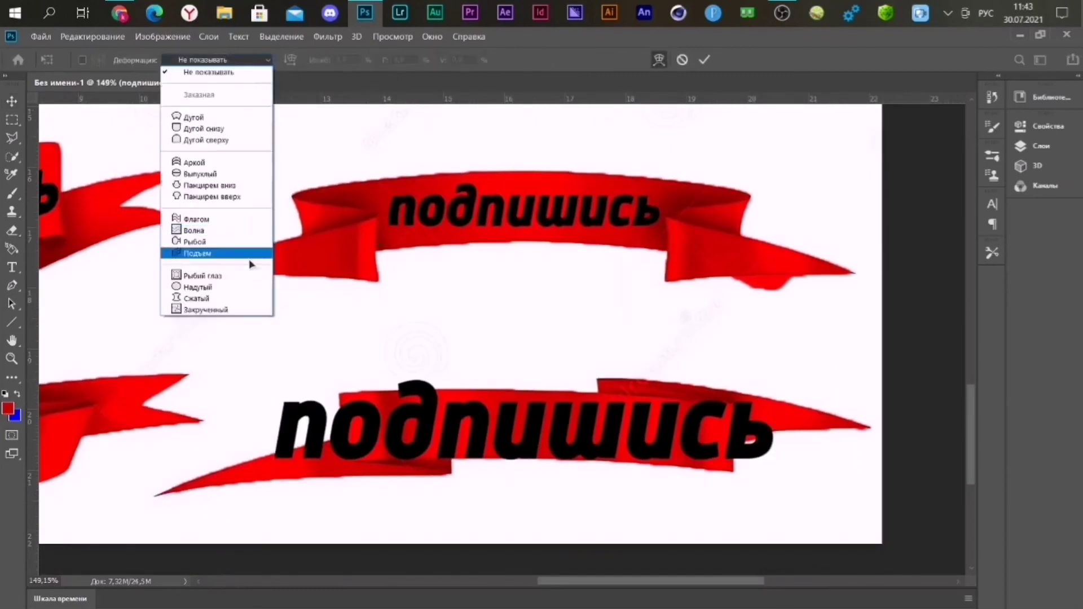
pyautogui.press('Escape')
pyautogui.click(682, 60)
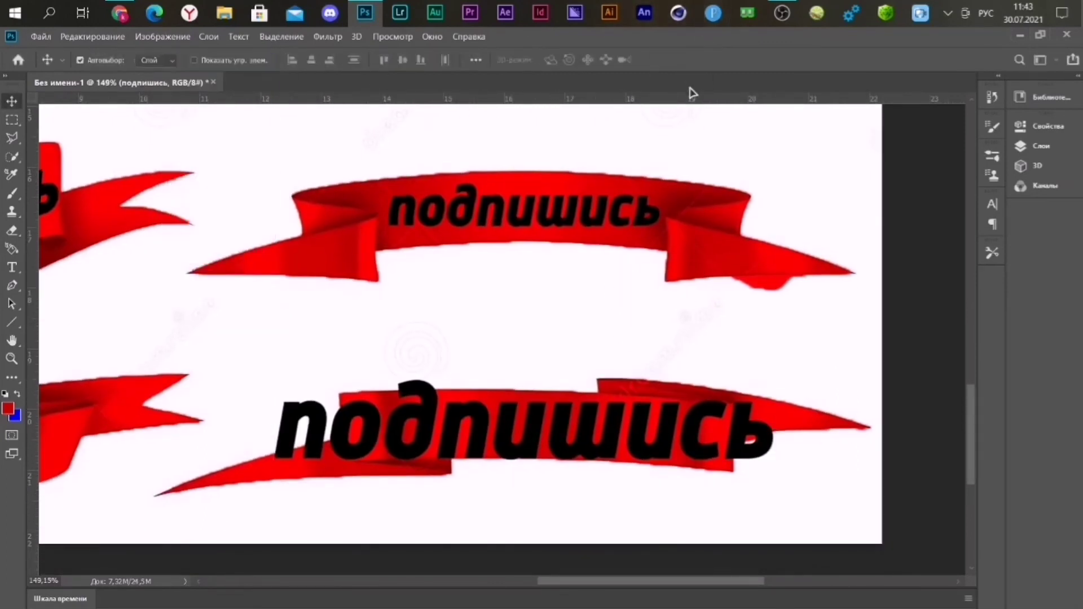
# Step: Shrink the word and shift it right, trying a Twist warp then undoing it
pyautogui.hotkey('ctrl', 't')
pyautogui.moveTo(752, 382); pyautogui.dragTo(739, 428)
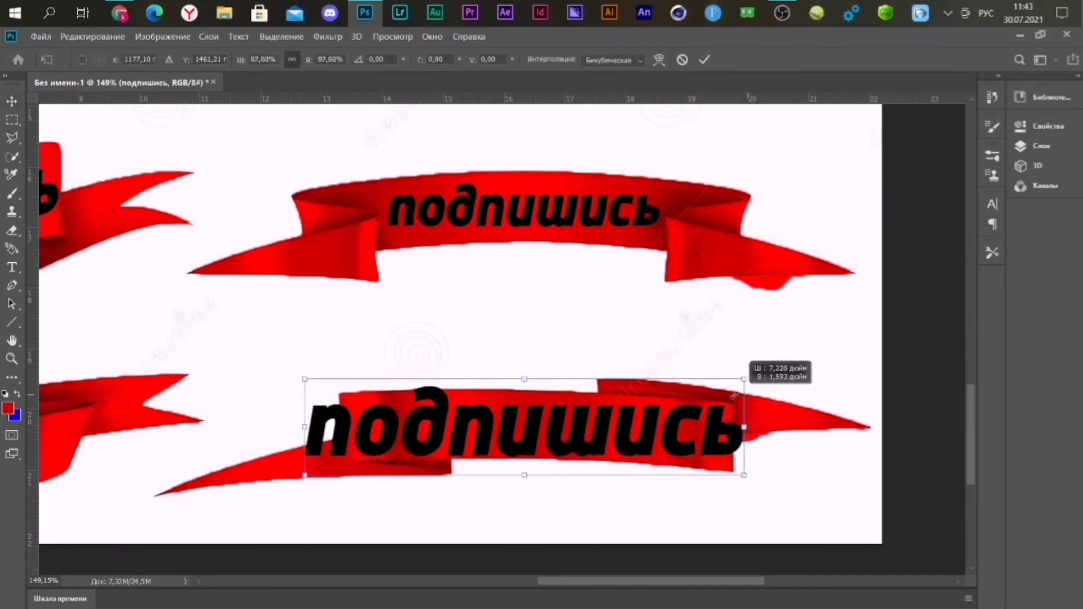
pyautogui.moveTo(655, 432); pyautogui.dragTo(668, 434)
pyautogui.click(659, 59)
pyautogui.click(260, 59)
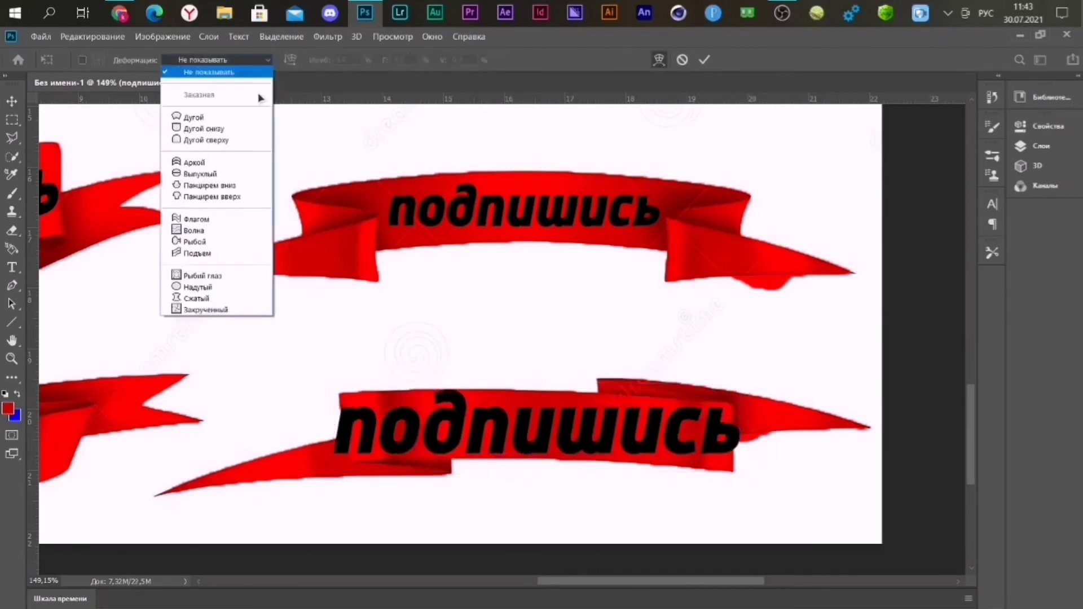
pyautogui.click(224, 312)
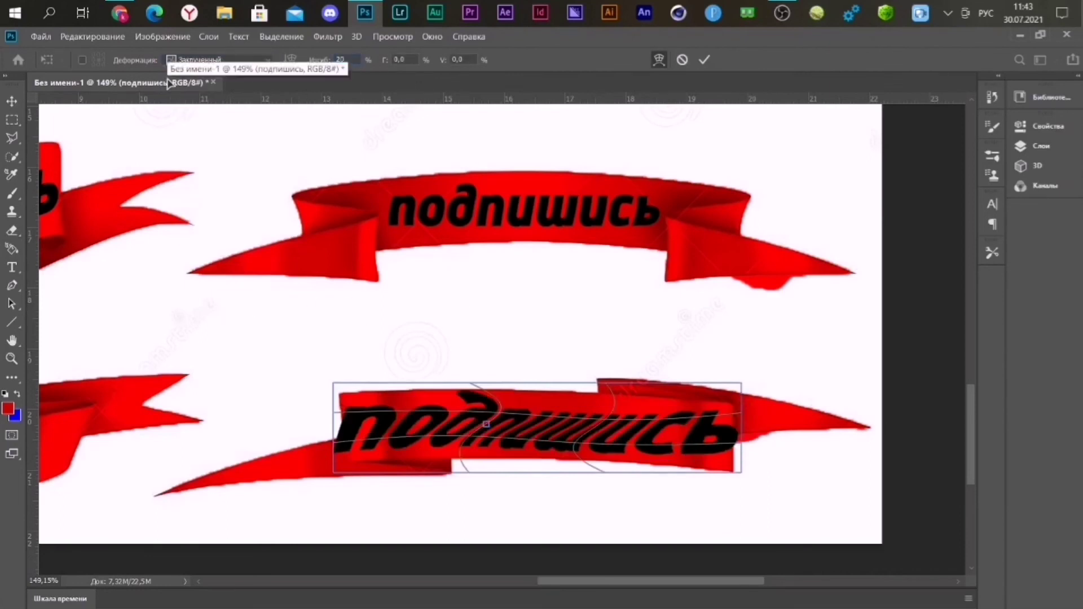
pyautogui.hotkey('ctrl', 'z')
# Step: Shrink the word to about 88%, centre it on the bottom-right banner, and commit
pyautogui.scroll(3, 673, 467)
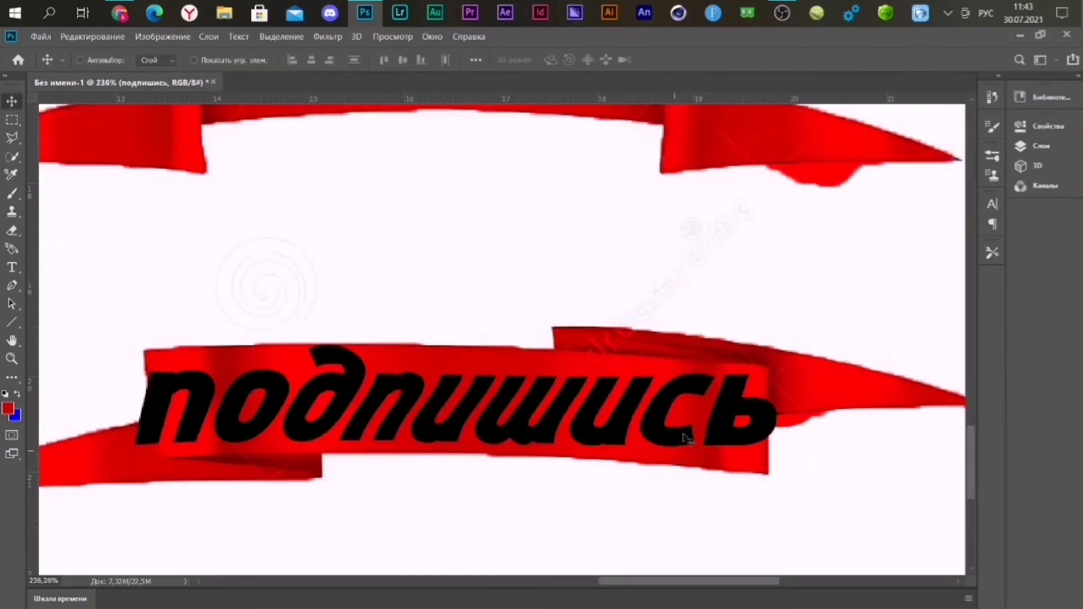
pyautogui.moveTo(787, 344)
pyautogui.mouseDown()
pyautogui.moveTo(744, 346)
pyautogui.moveTo(743, 338)
pyautogui.mouseUp()
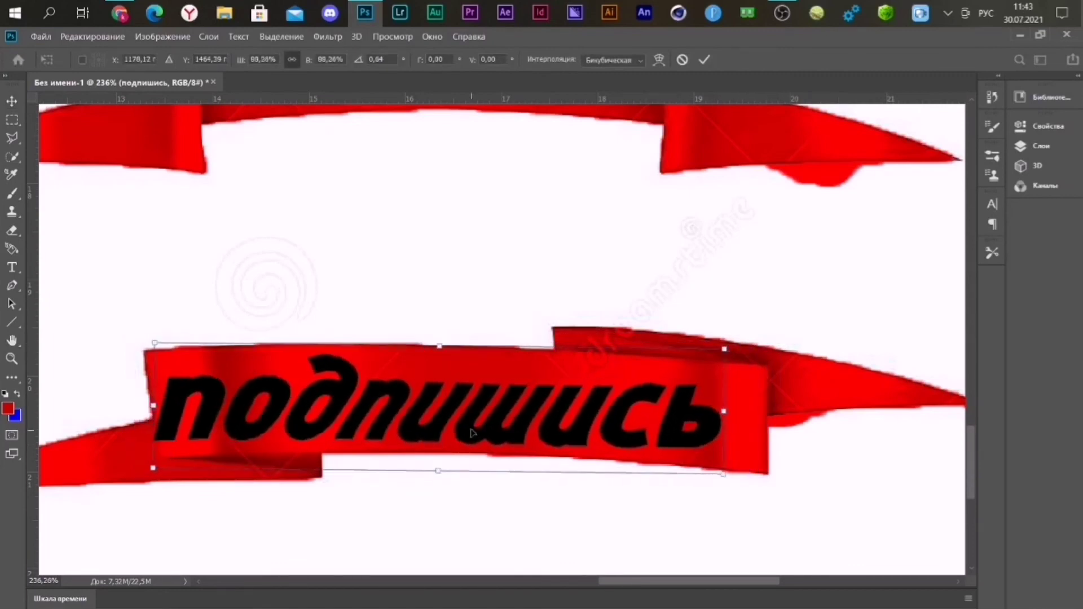
pyautogui.moveTo(470, 422); pyautogui.dragTo(487, 426)
pyautogui.click(702, 58)
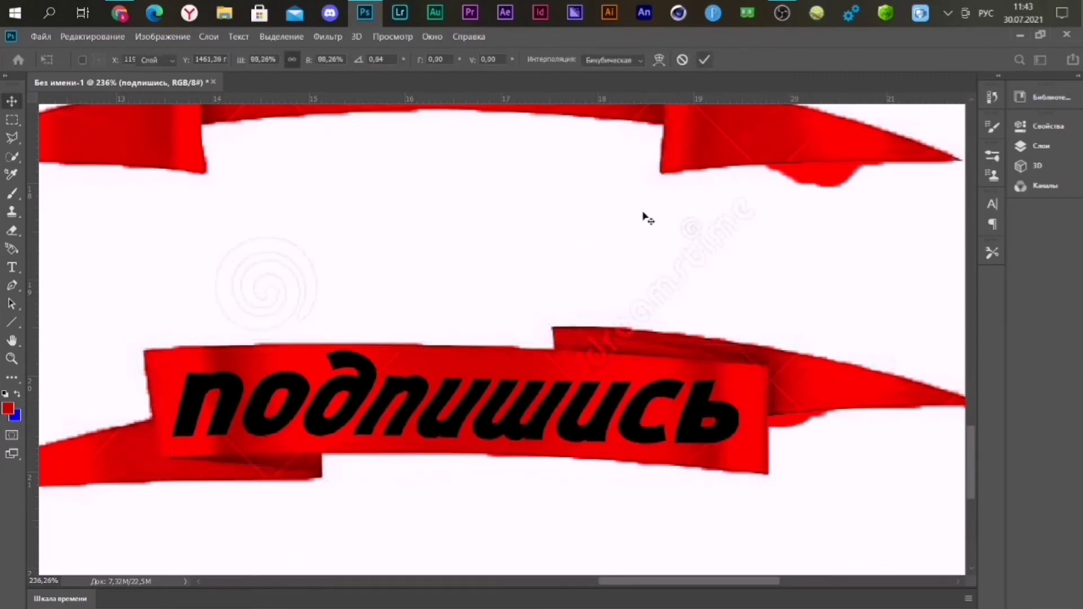
pyautogui.keyDown('alt'); pyautogui.scroll(-3, 646, 214); pyautogui.keyUp('alt')
pyautogui.keyDown('alt'); pyautogui.scroll(-2, 646, 210); pyautogui.keyUp('alt')
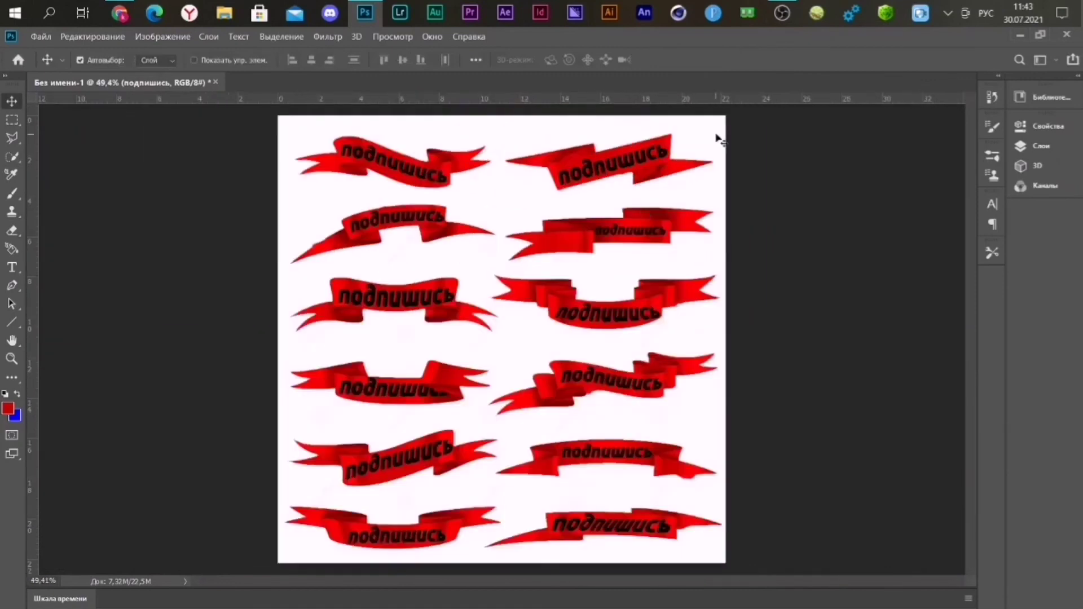